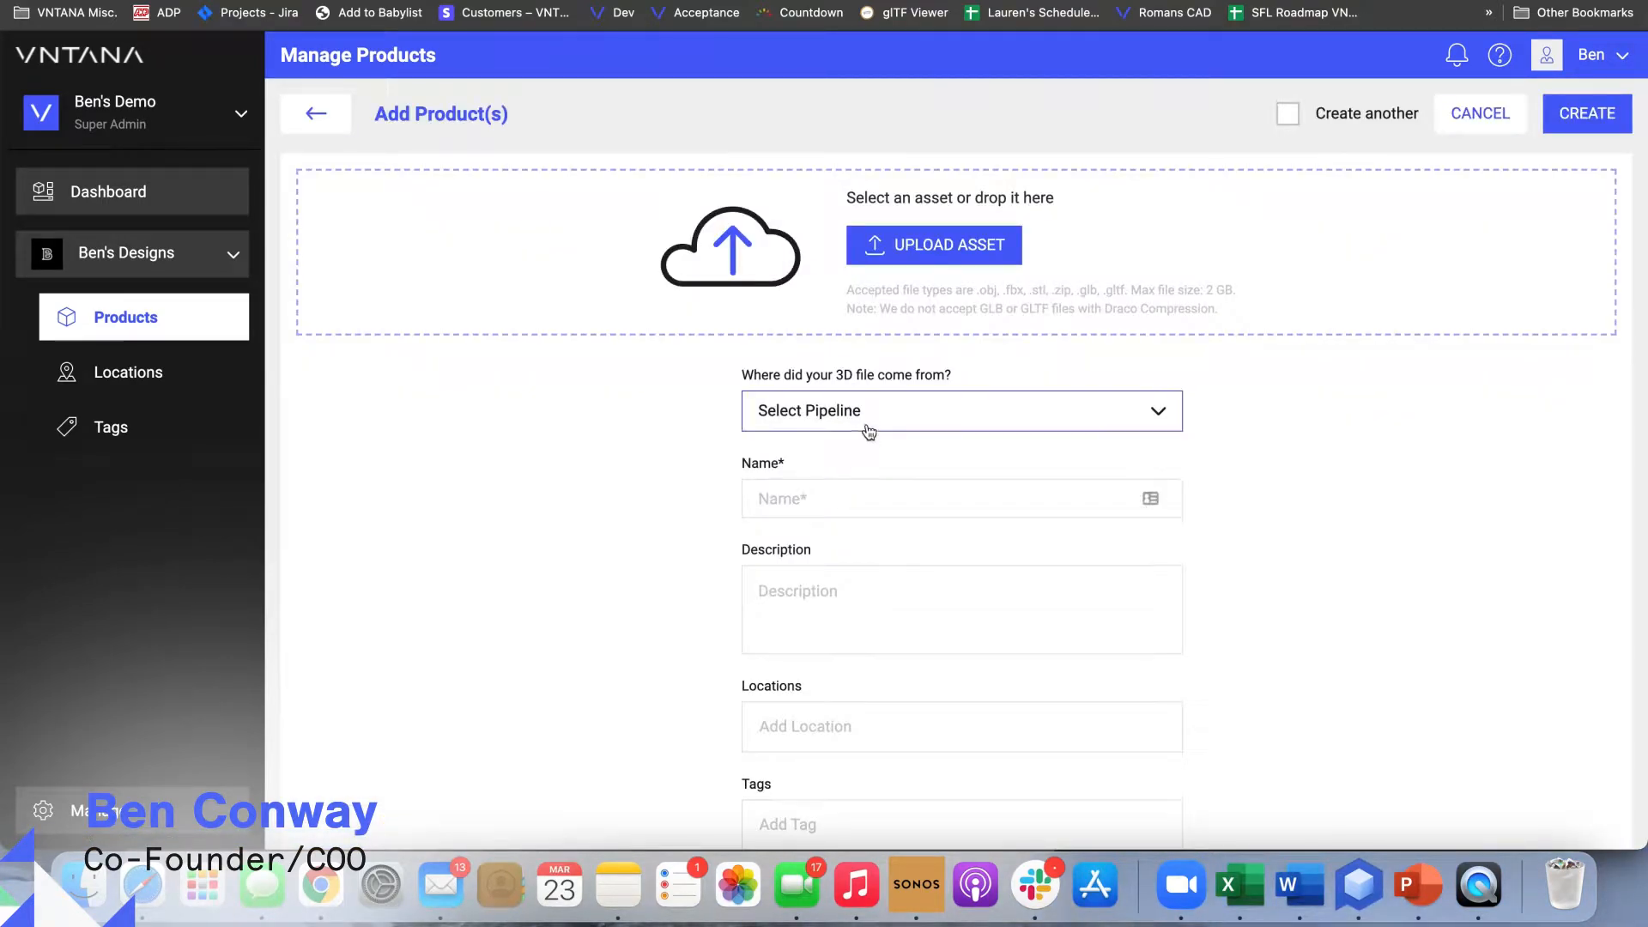
Add the file Anorack assymetrique blue_blue.glb from Finder as an asset for the new product
{"action": "left_click", "coordinate": [903, 247]}
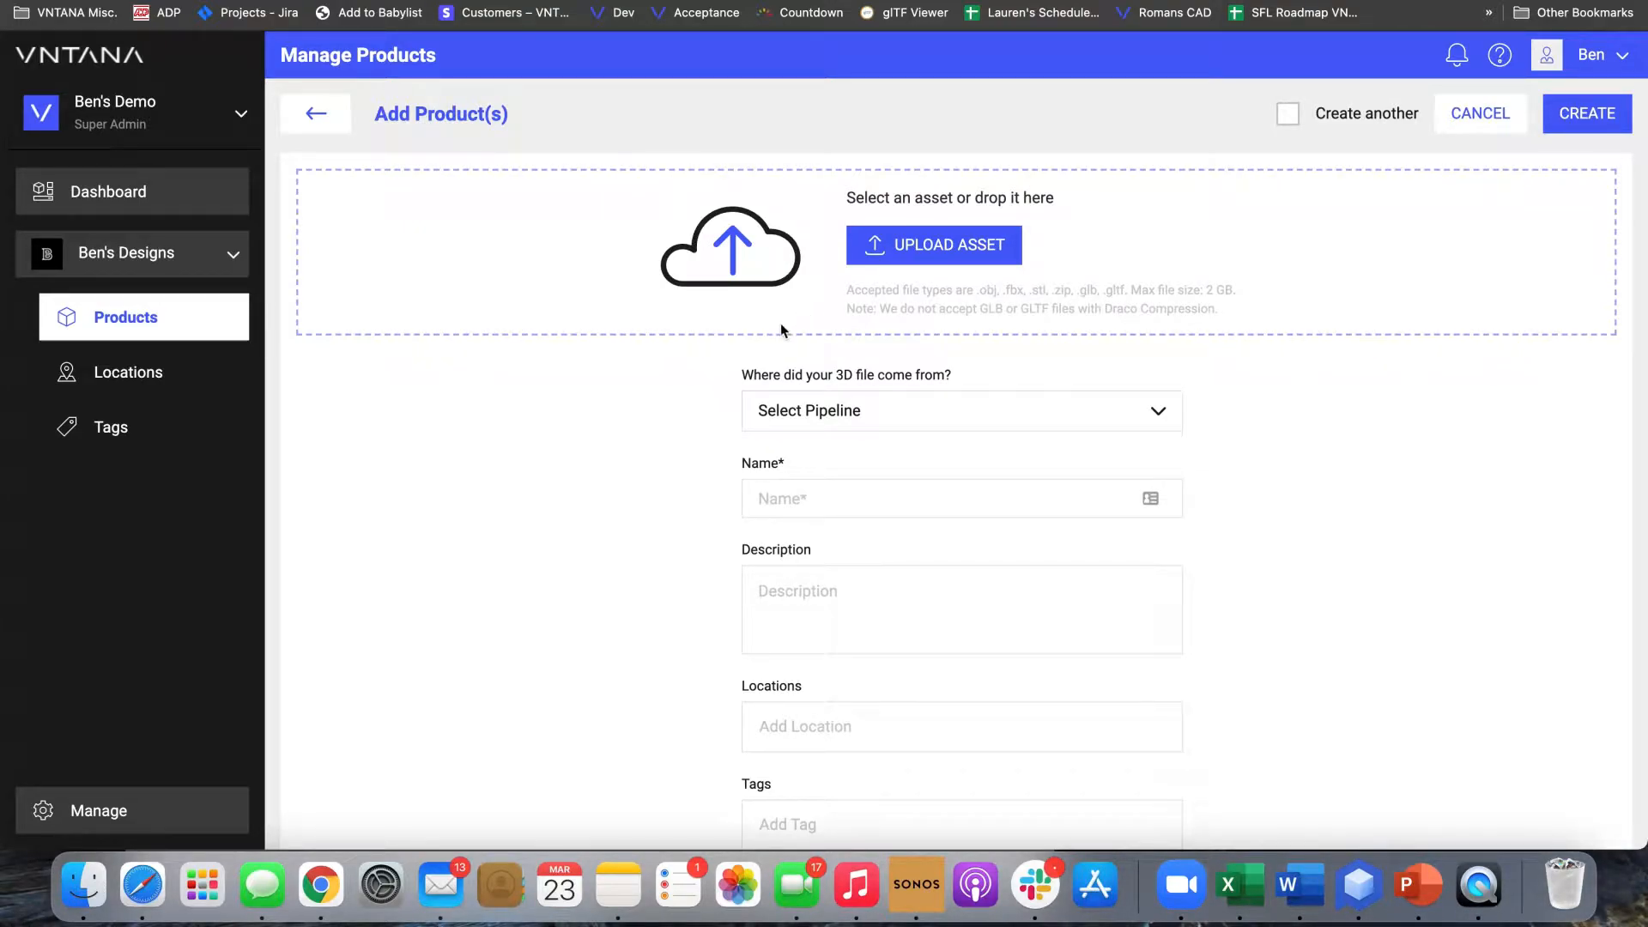
{"action": "left_click", "coordinate": [84, 884]}
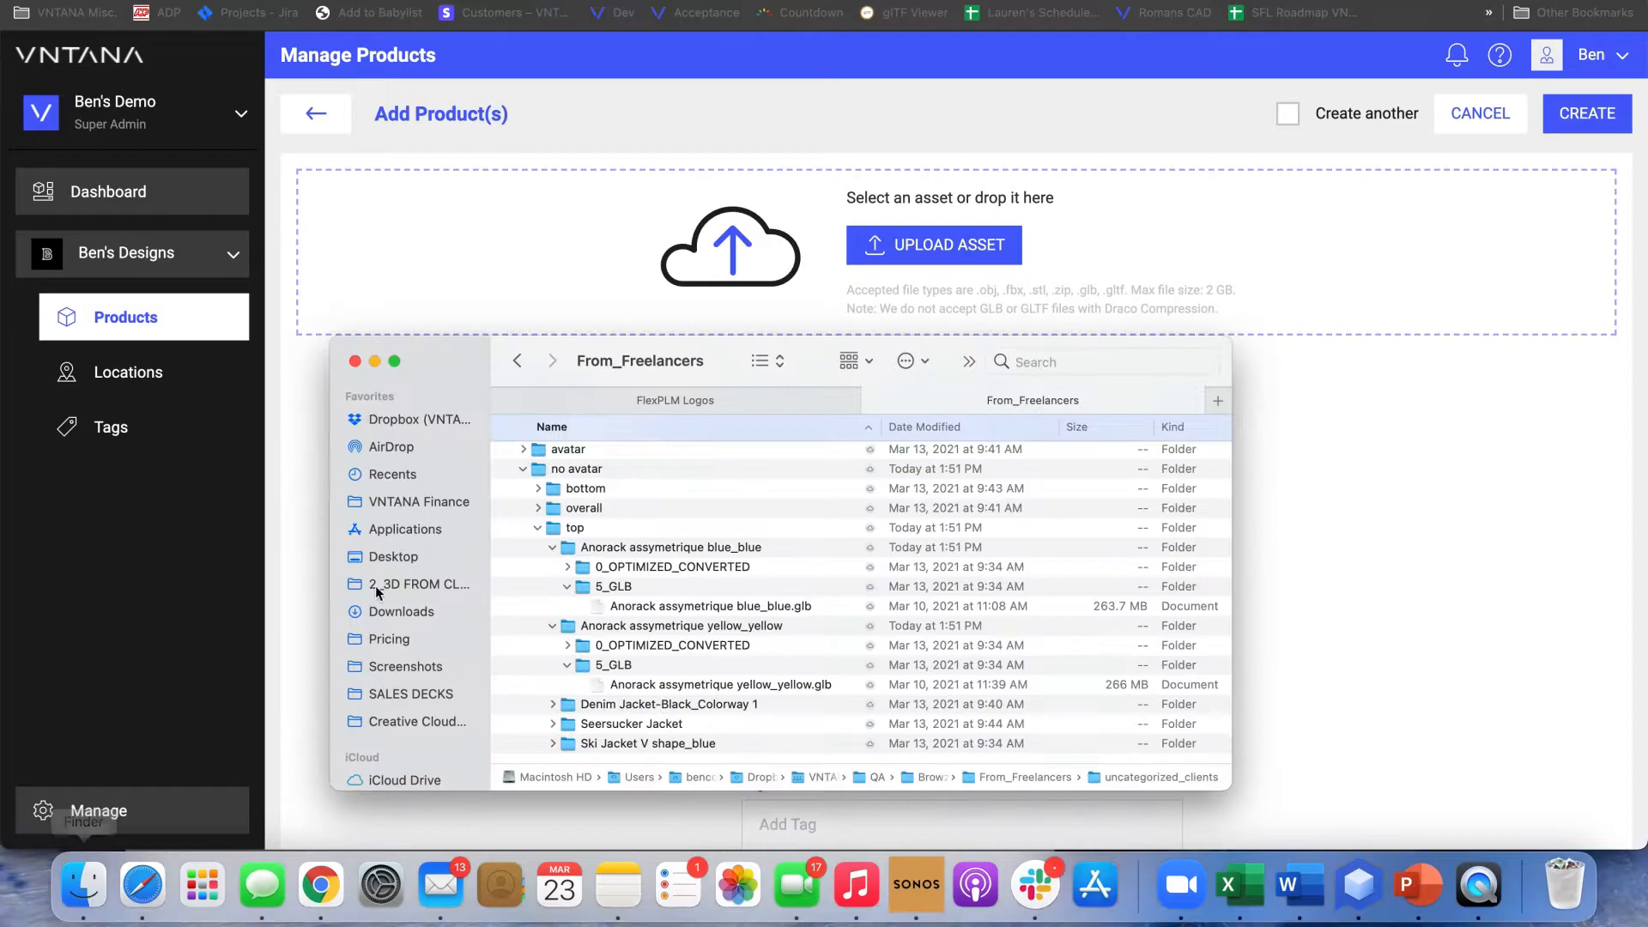
{"action": "left_click", "coordinate": [613, 592]}
{"action": "left_click", "coordinate": [615, 607]}
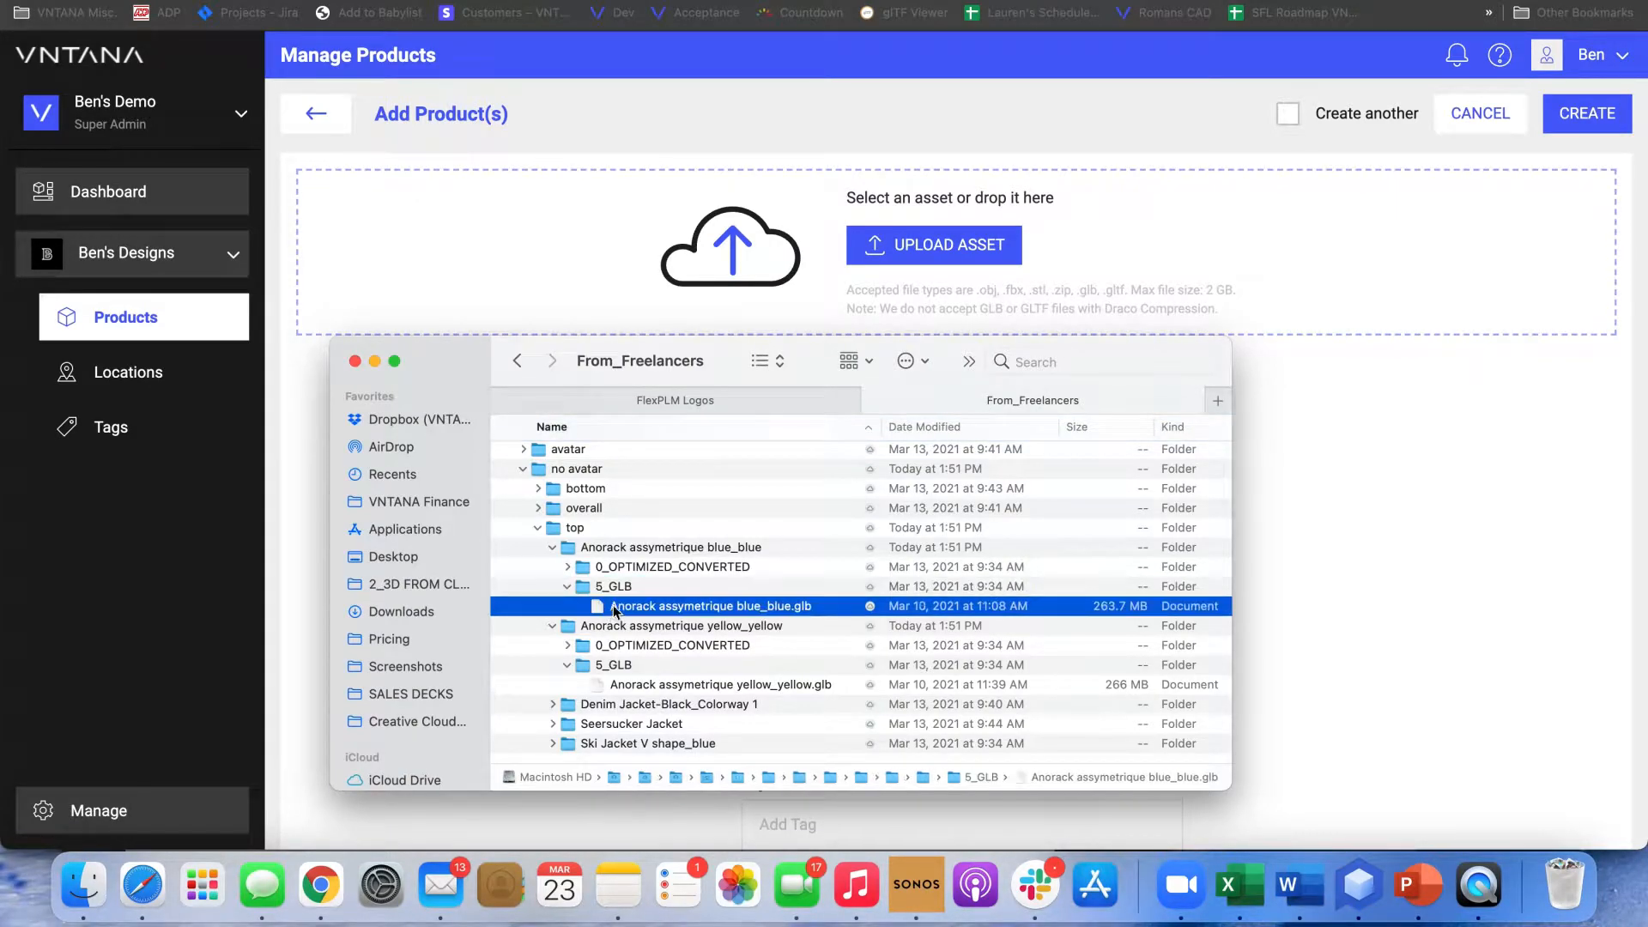
{"action": "left_click_drag", "start_coordinate": [612, 615], "coordinate": [1268, 210]}
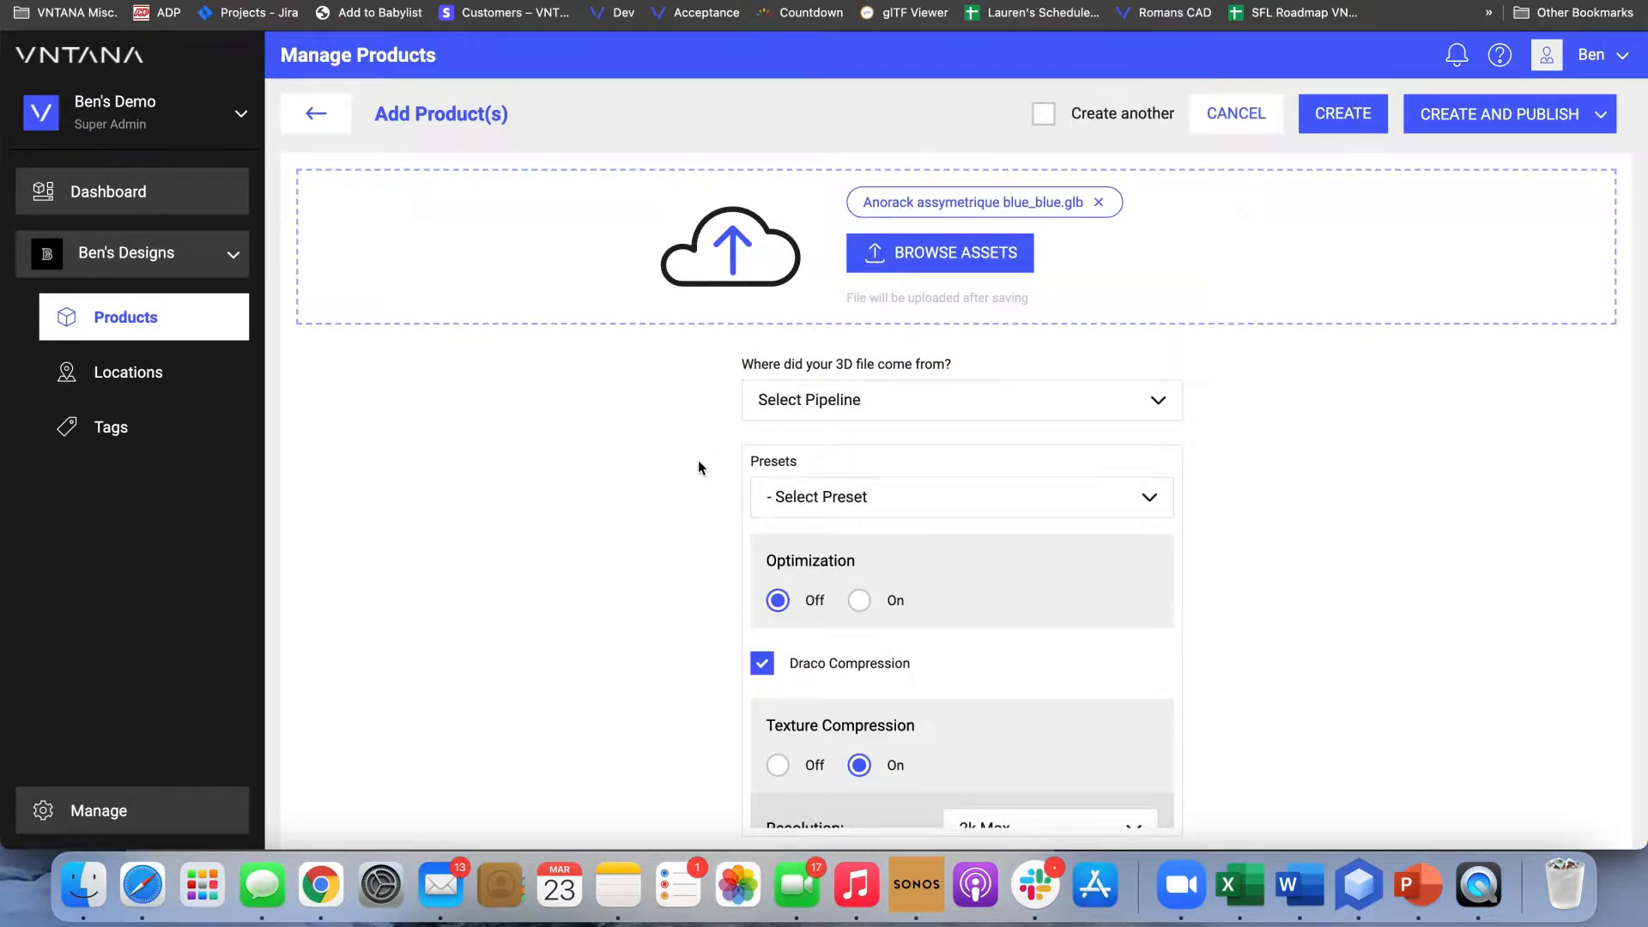
{"action": "scroll", "coordinate": [698, 460], "scroll_direction": "down", "scroll_amount": 5}
{"action": "left_click", "coordinate": [790, 642]}
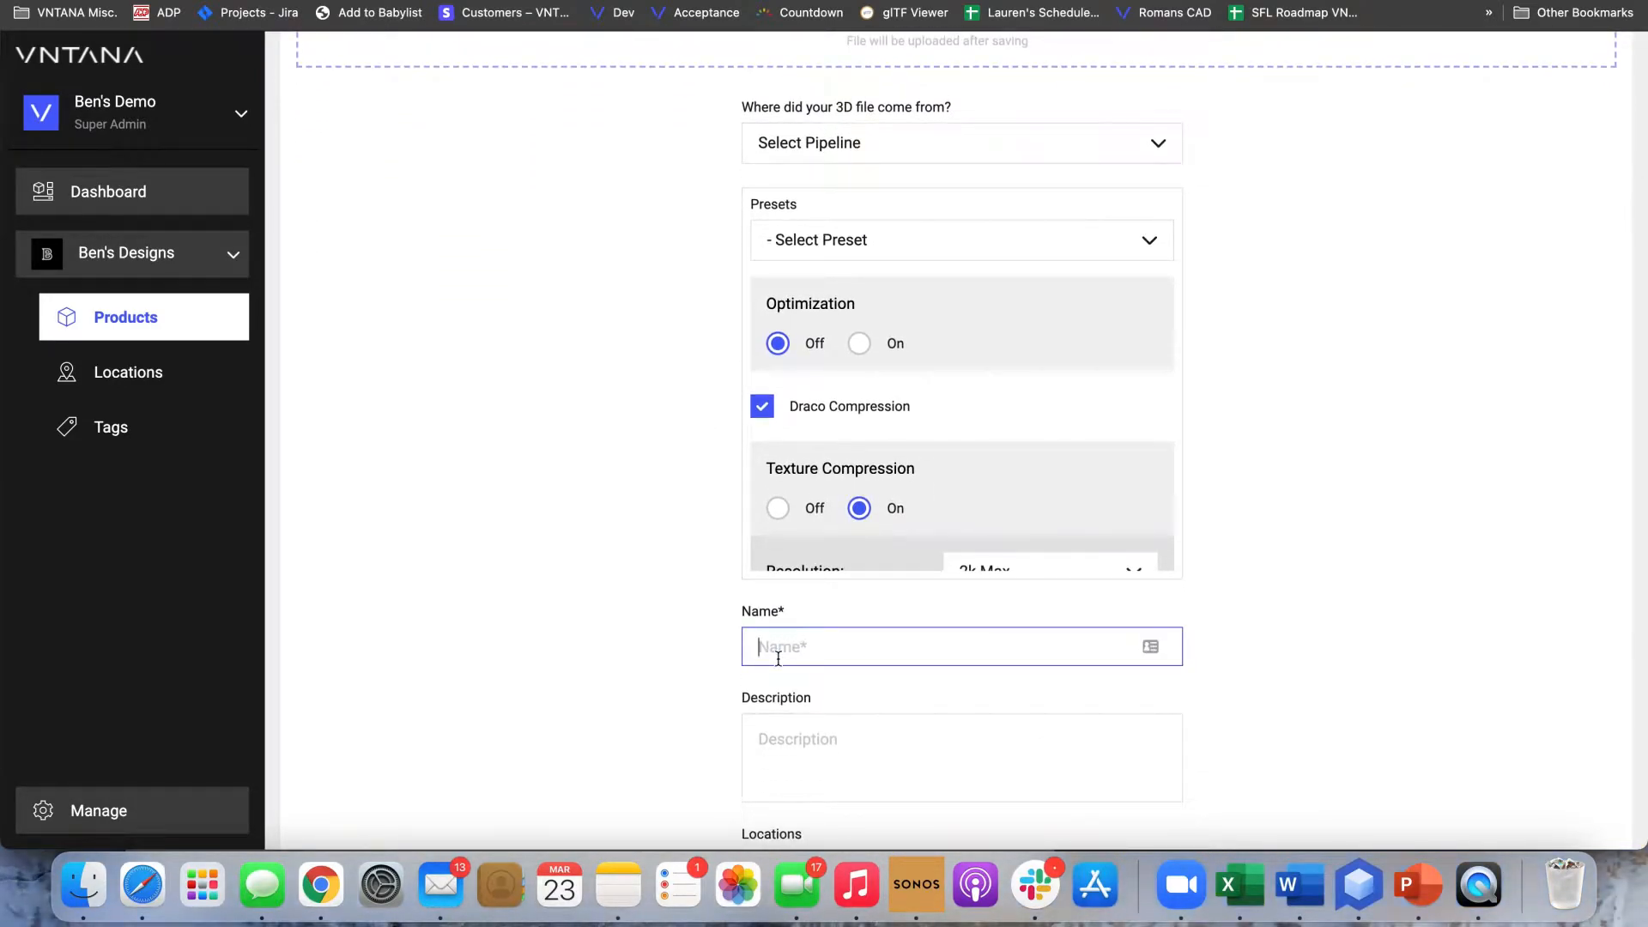
{"action": "scroll", "coordinate": [778, 657], "scroll_direction": "up", "scroll_amount": 4}
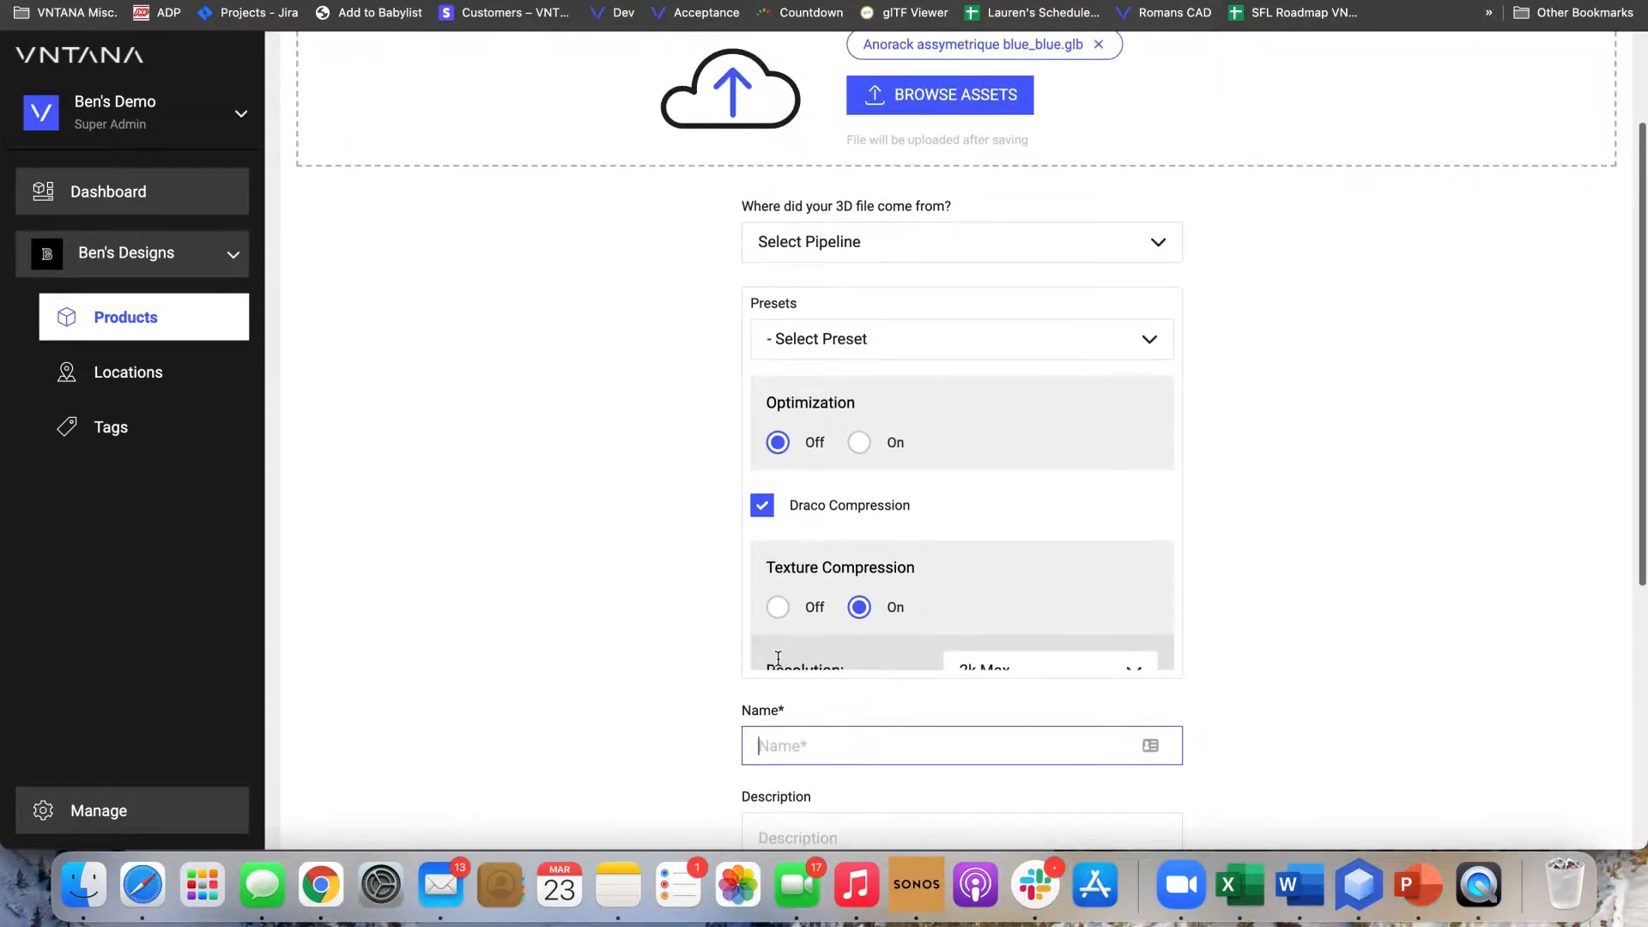
{"action": "scroll", "coordinate": [753, 699], "scroll_direction": "down", "scroll_amount": 2}
{"action": "scroll", "coordinate": [754, 698], "scroll_direction": "up", "scroll_amount": 2}
{"action": "scroll", "coordinate": [620, 685], "scroll_direction": "up", "scroll_amount": 2}
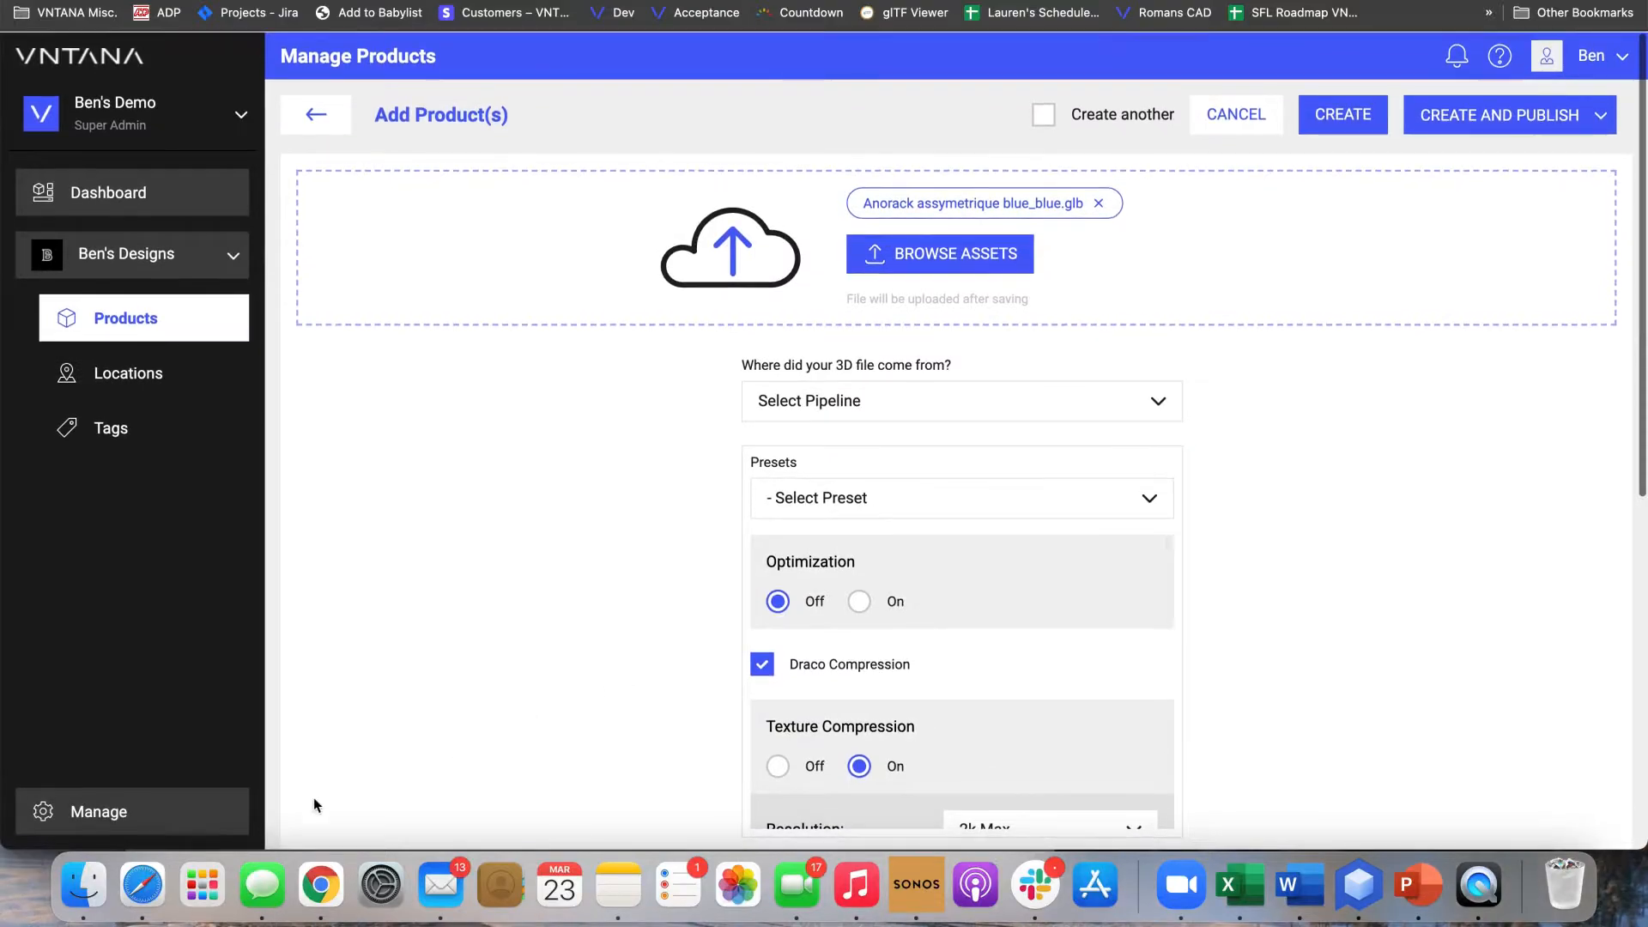
Add Anorack assymetrique yellow_yellow.glb from Finder as a second asset
{"action": "left_click", "coordinate": [83, 885]}
{"action": "left_click", "coordinate": [602, 681]}
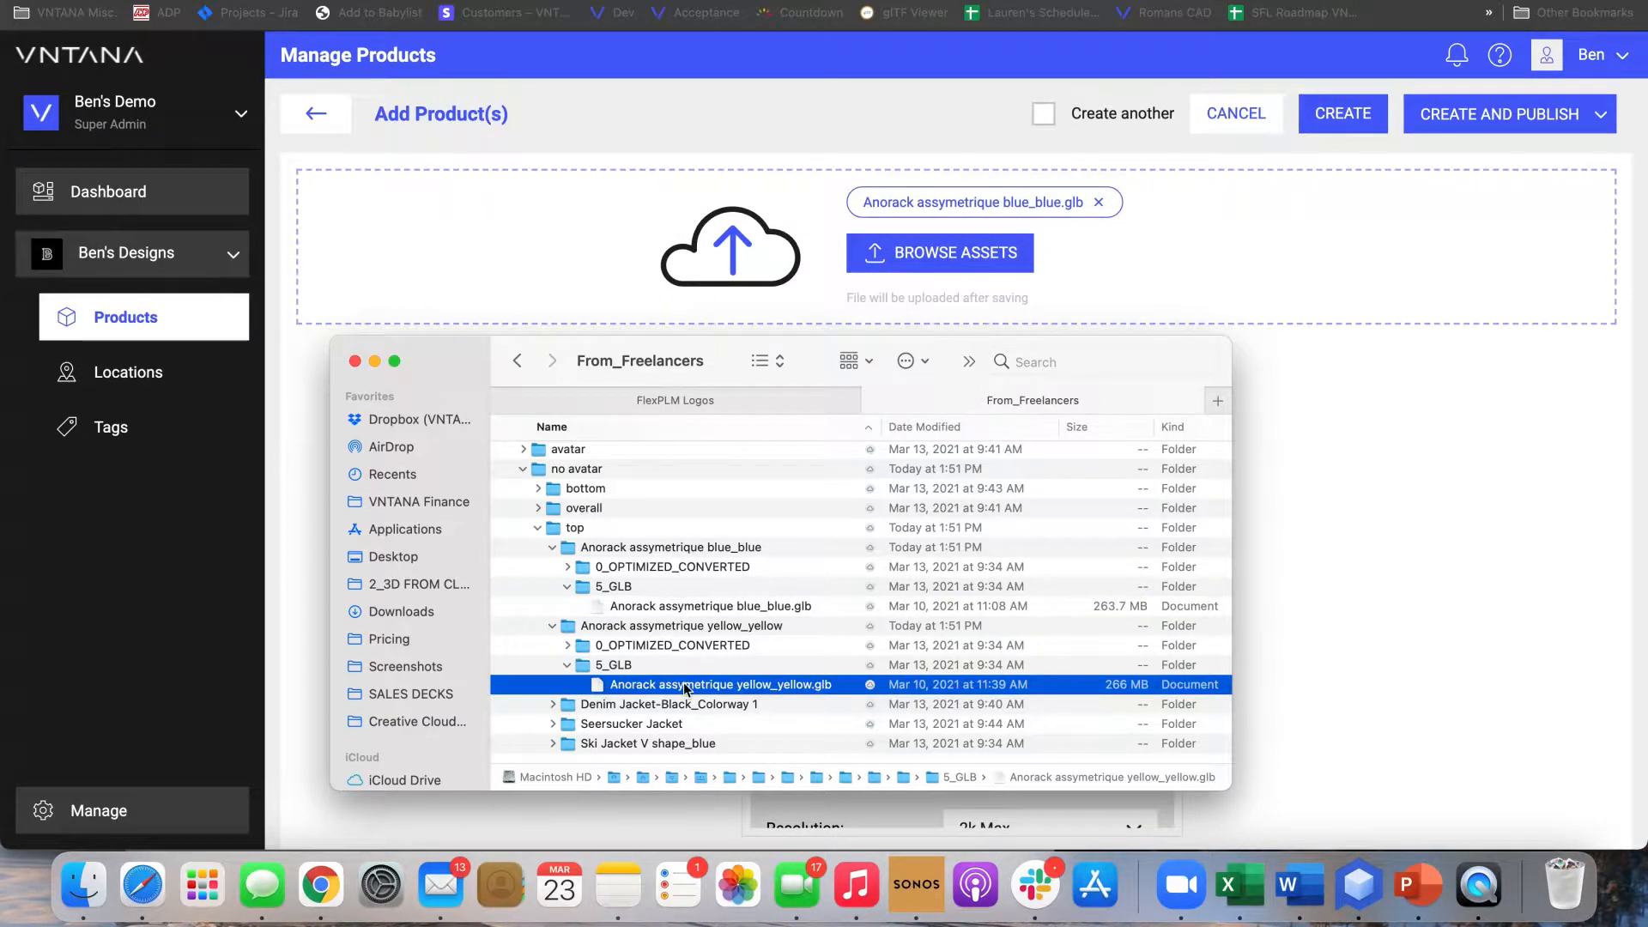
{"action": "left_click_drag", "start_coordinate": [604, 690], "coordinate": [1179, 213]}
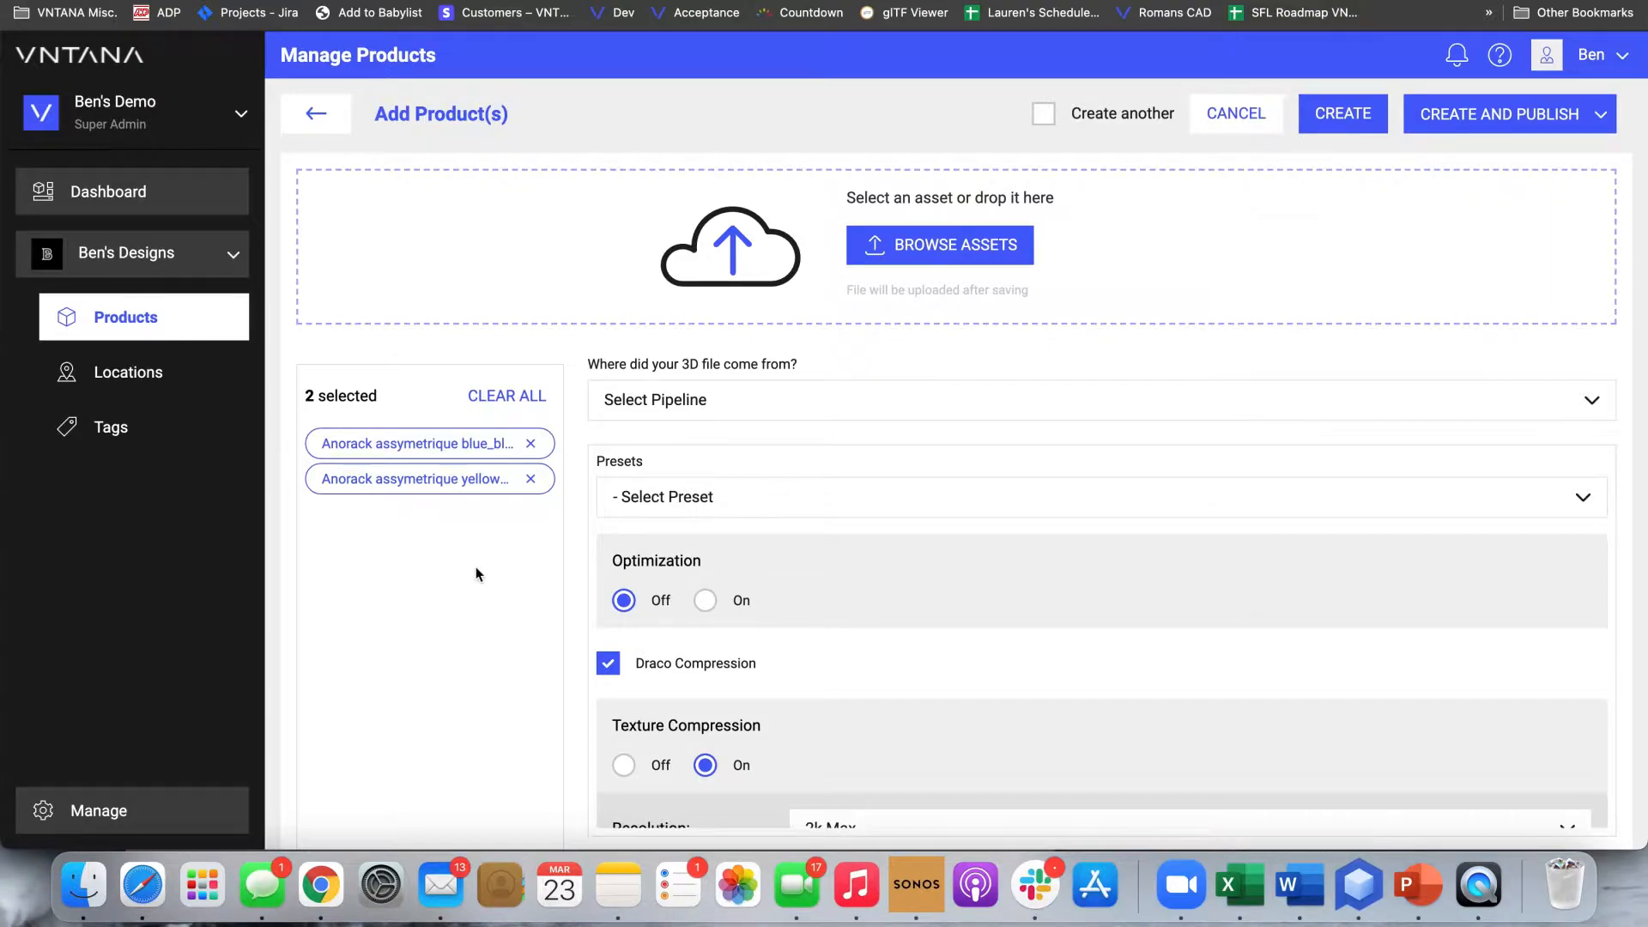
Set the source pipeline of the 3D files to Browzwear
{"action": "left_click", "coordinate": [663, 416]}
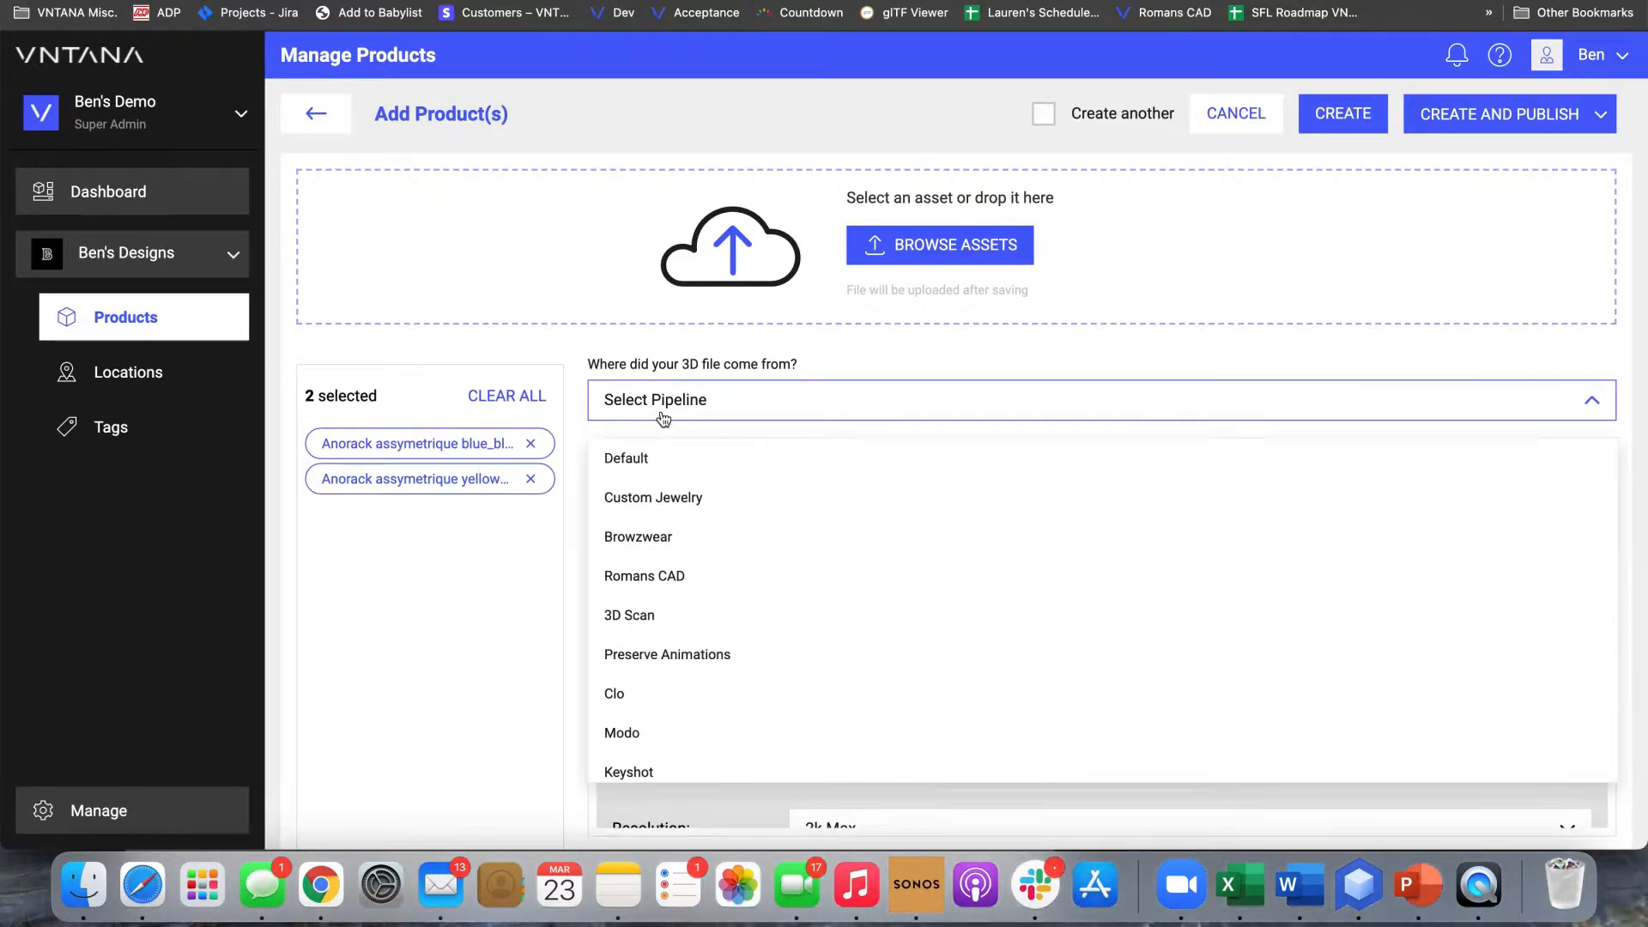
{"action": "left_click", "coordinate": [644, 537]}
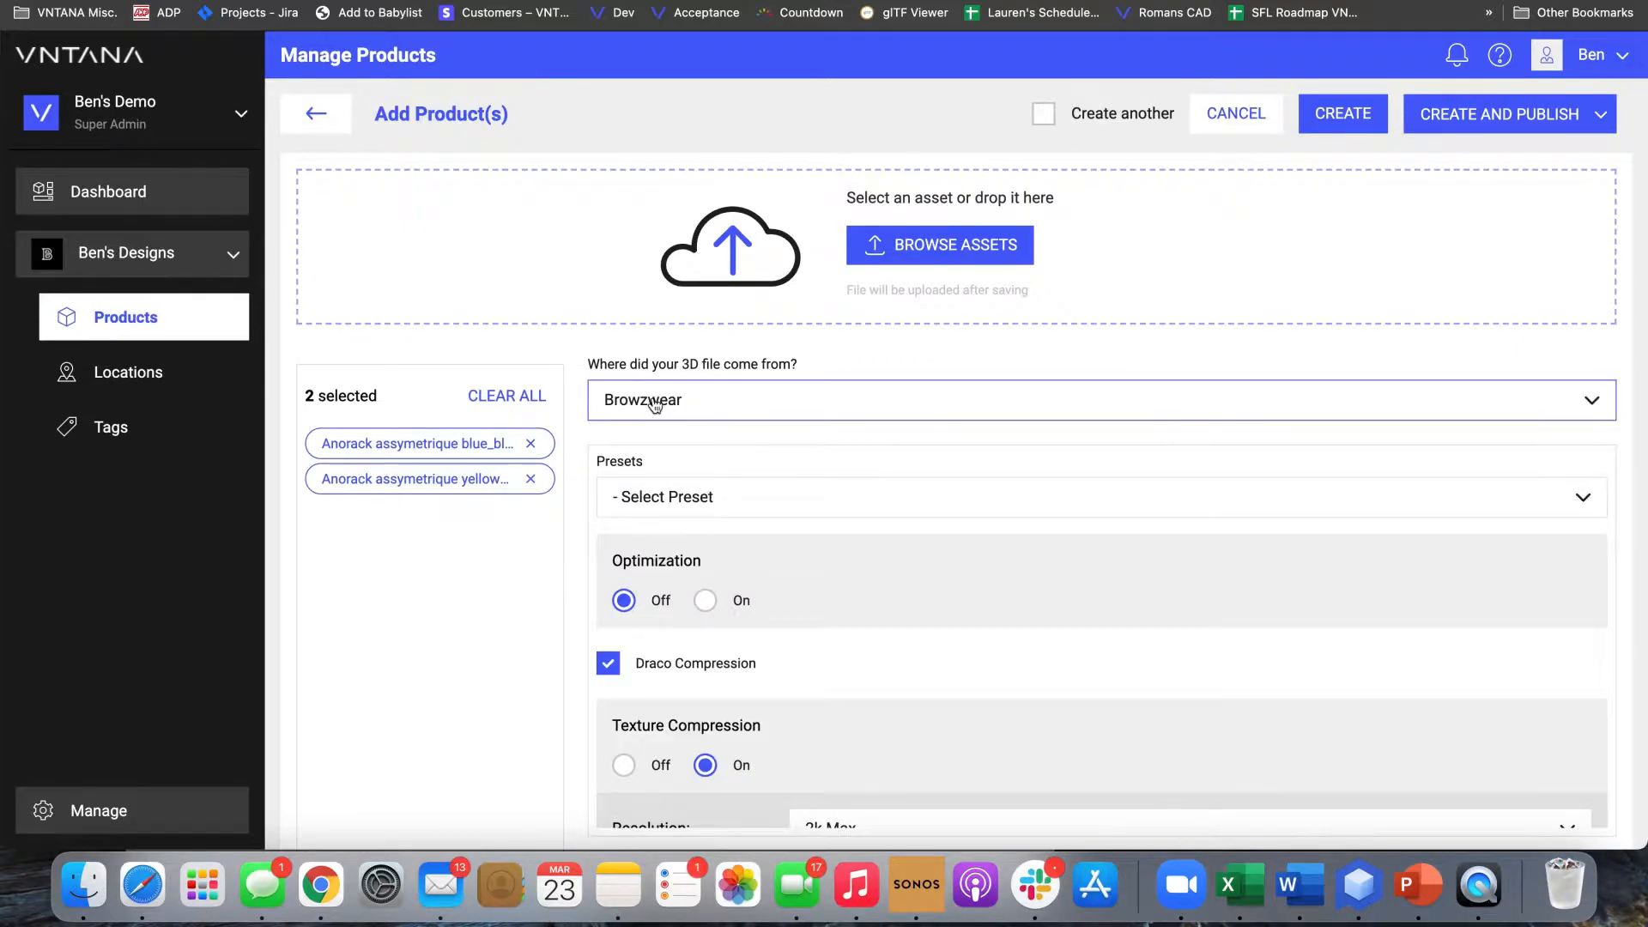
Examine the available presets and the texture compression settings without choosing a preset
{"action": "scroll", "coordinate": [642, 470], "scroll_direction": "down", "scroll_amount": 1}
{"action": "scroll", "coordinate": [639, 471], "scroll_direction": "down", "scroll_amount": 1}
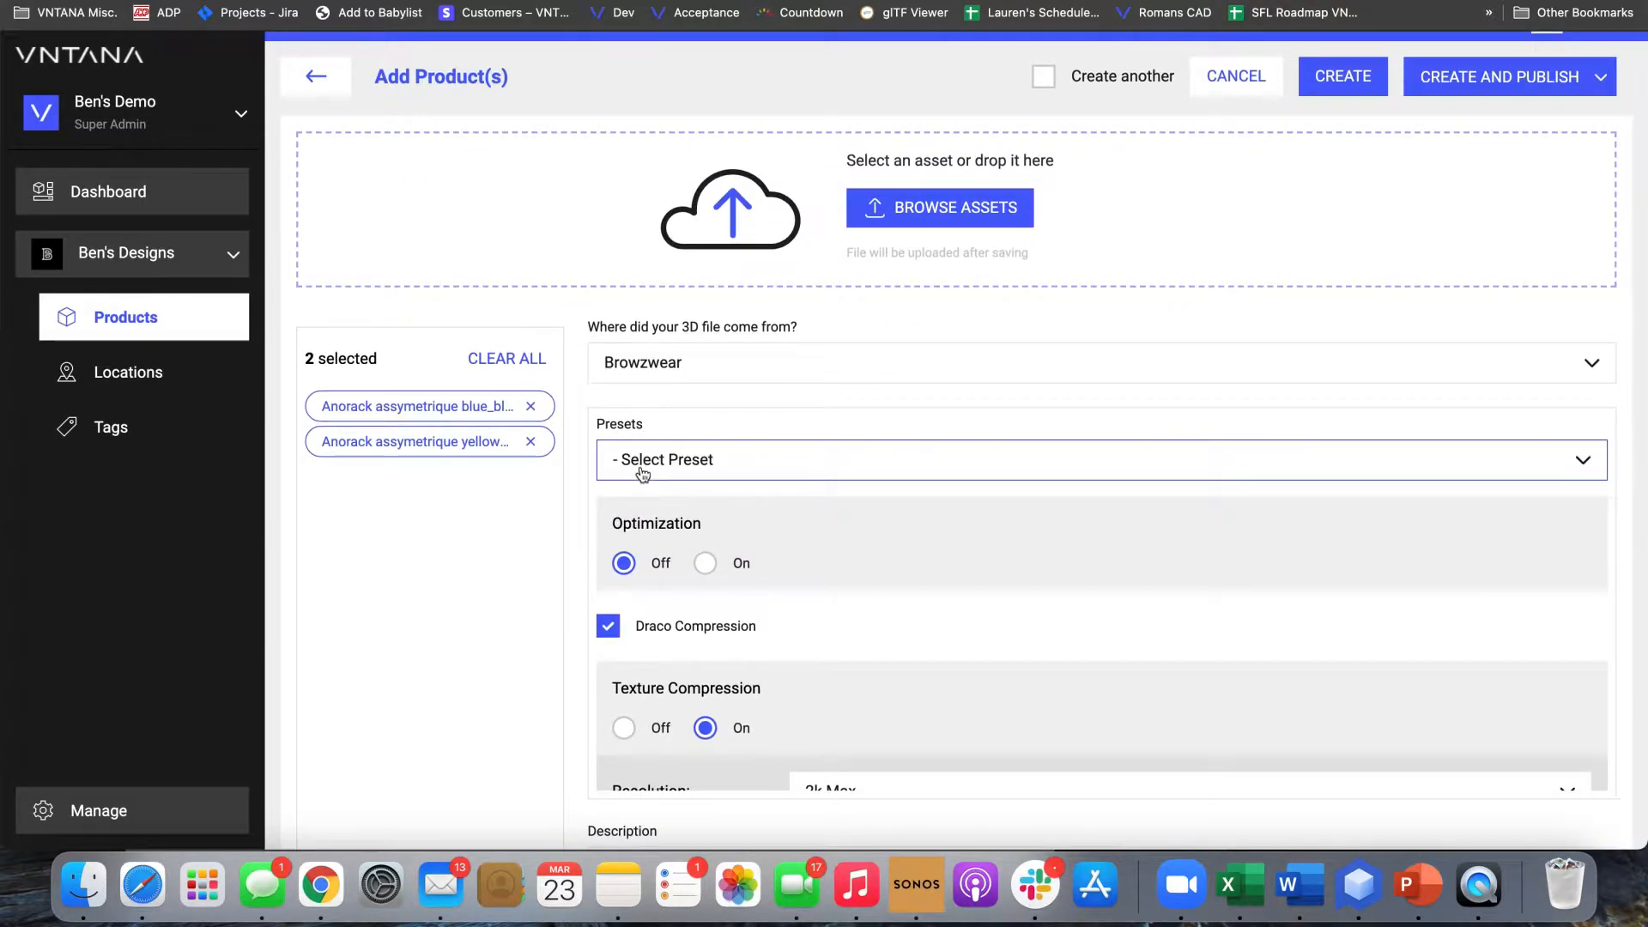
{"action": "mouse_move", "coordinate": [673, 513]}
{"action": "left_click", "coordinate": [738, 468]}
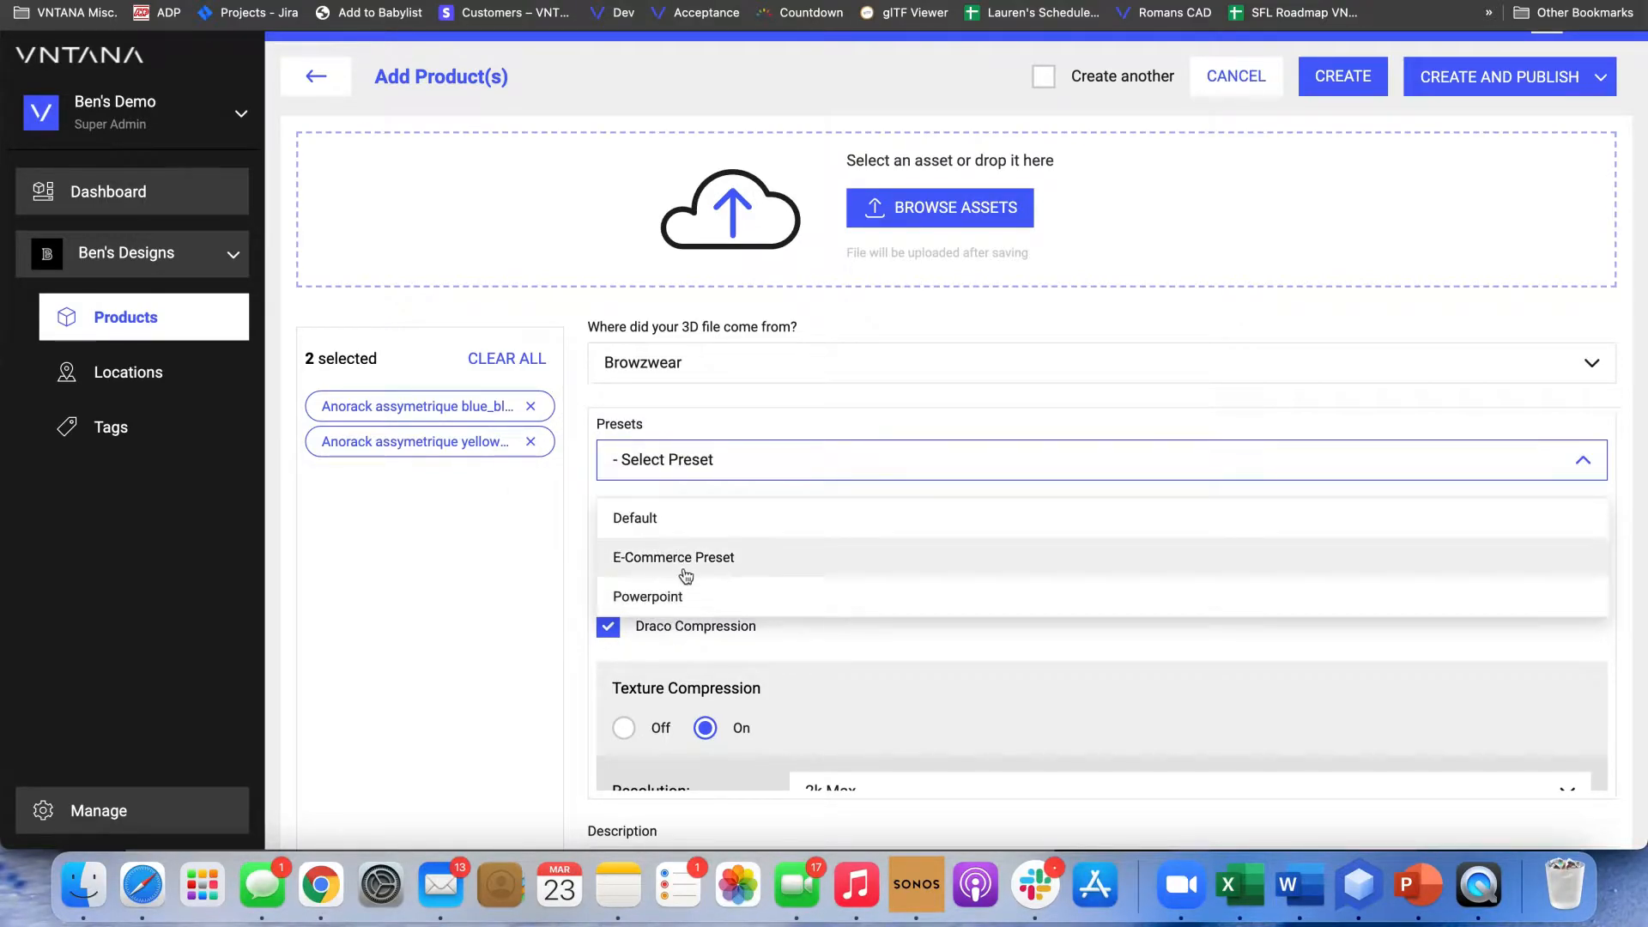
{"action": "left_click", "coordinate": [569, 546]}
{"action": "scroll", "coordinate": [724, 594], "scroll_direction": "down", "scroll_amount": 3}
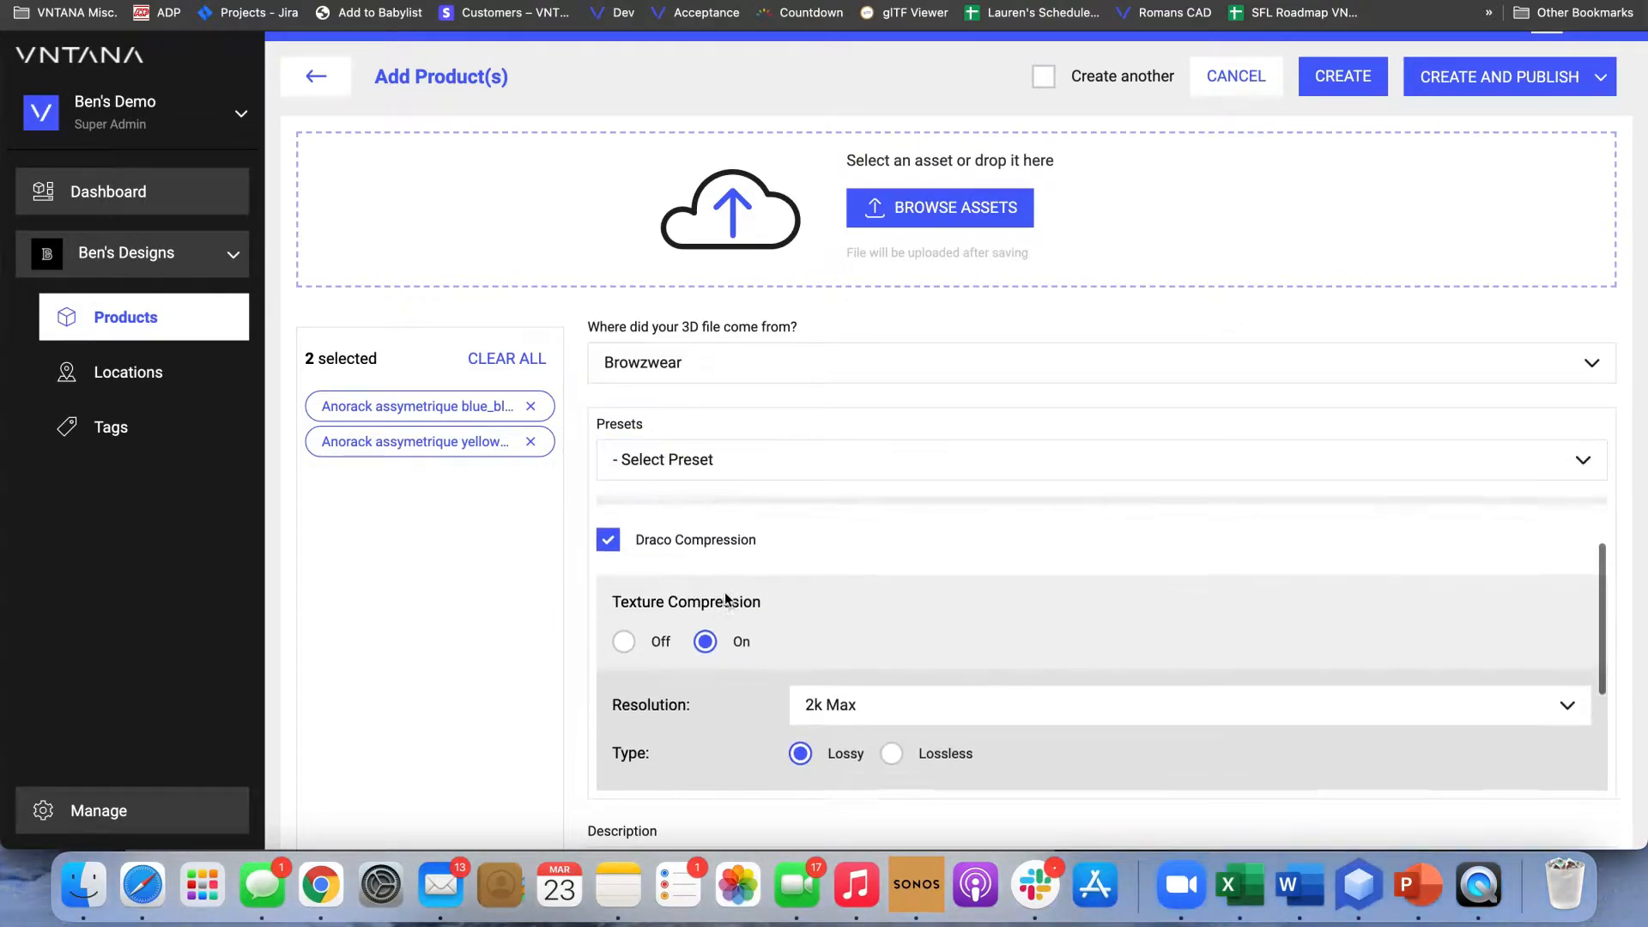
{"action": "scroll", "coordinate": [724, 593], "scroll_direction": "up", "scroll_amount": 3}
{"action": "scroll", "coordinate": [726, 593], "scroll_direction": "up", "scroll_amount": 1}
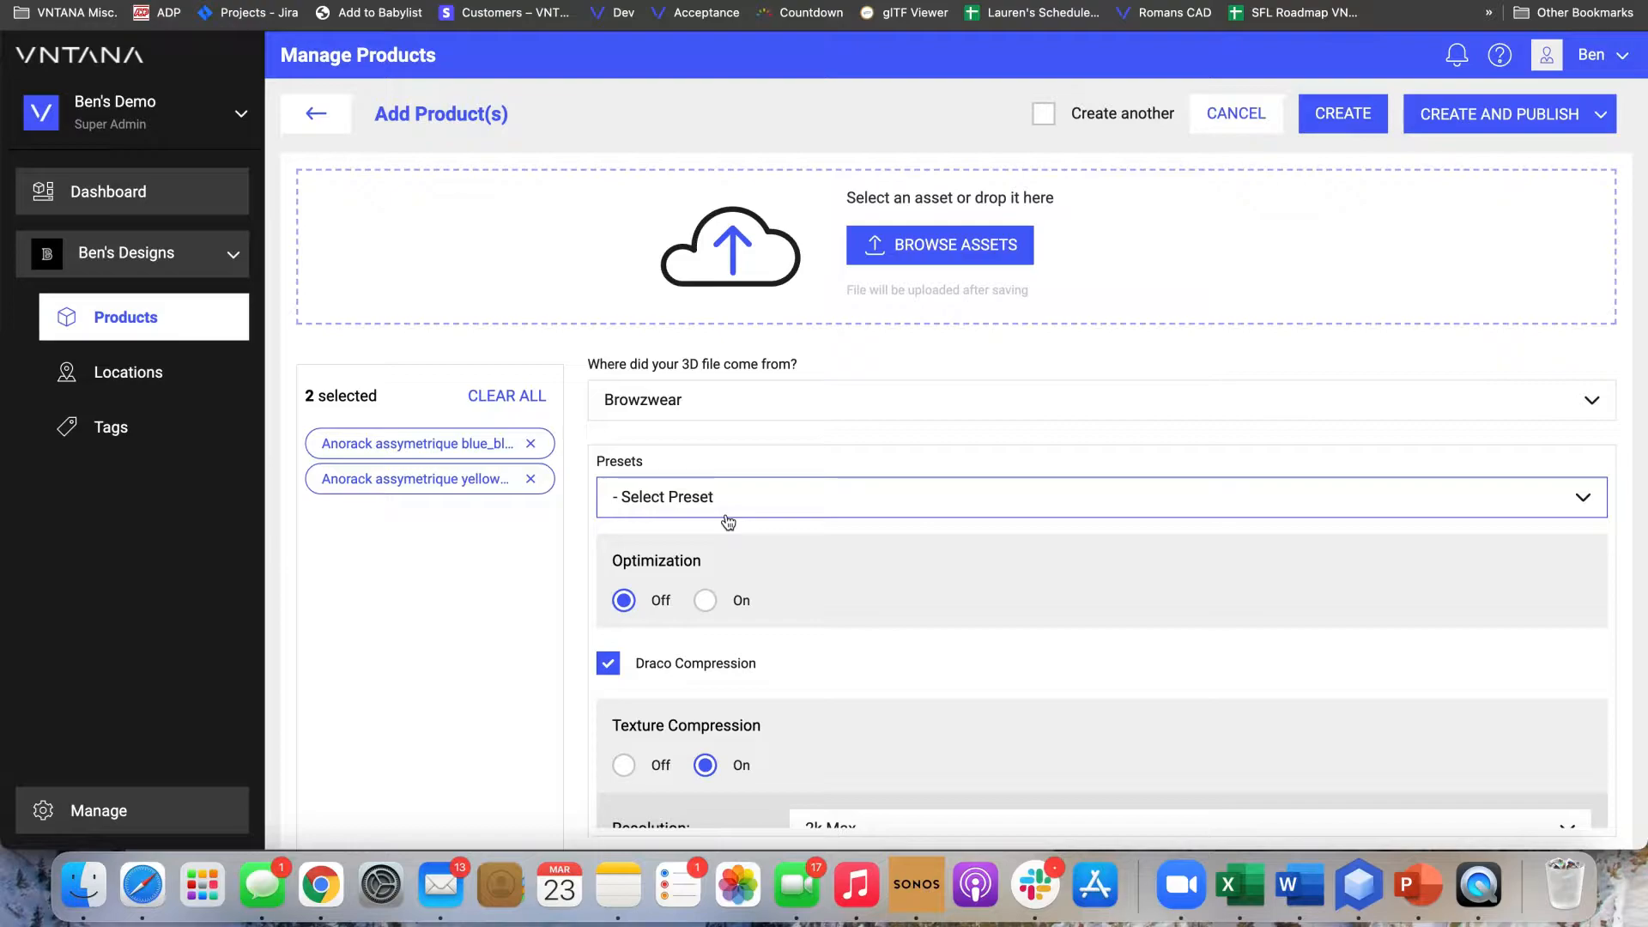
Try the Powerpoint preset and the E-Commerce Preset on the two assets
{"action": "left_click", "coordinate": [727, 515]}
{"action": "left_click", "coordinate": [627, 633]}
{"action": "mouse_move", "coordinate": [720, 712]}
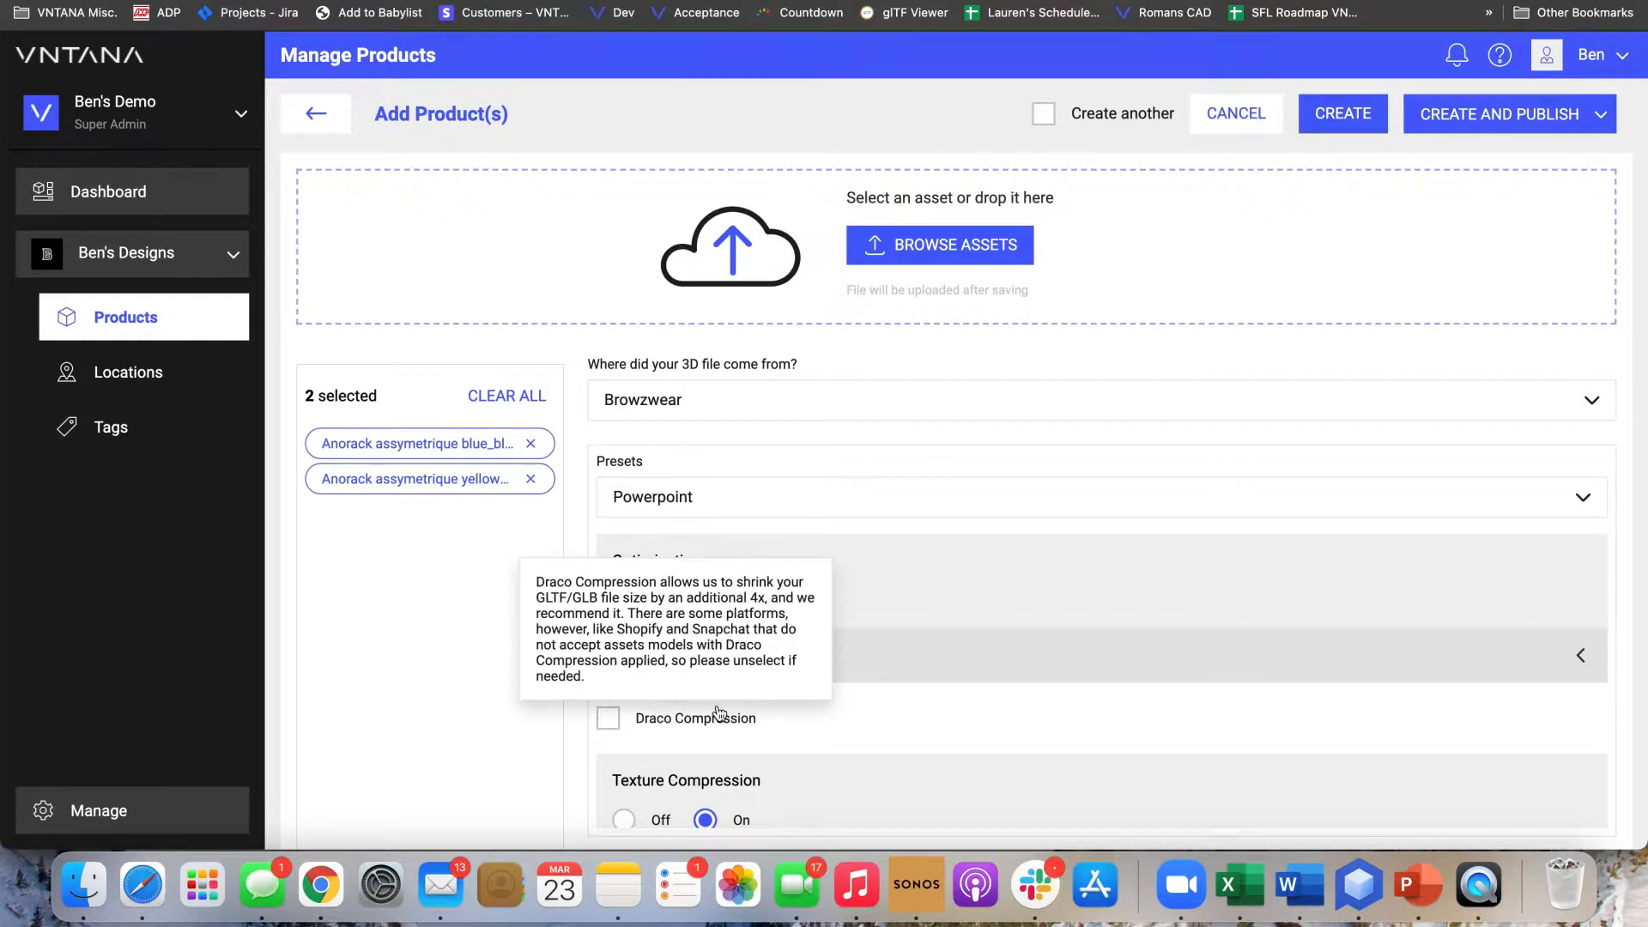
{"action": "left_click", "coordinate": [747, 510]}
{"action": "left_click", "coordinate": [719, 592]}
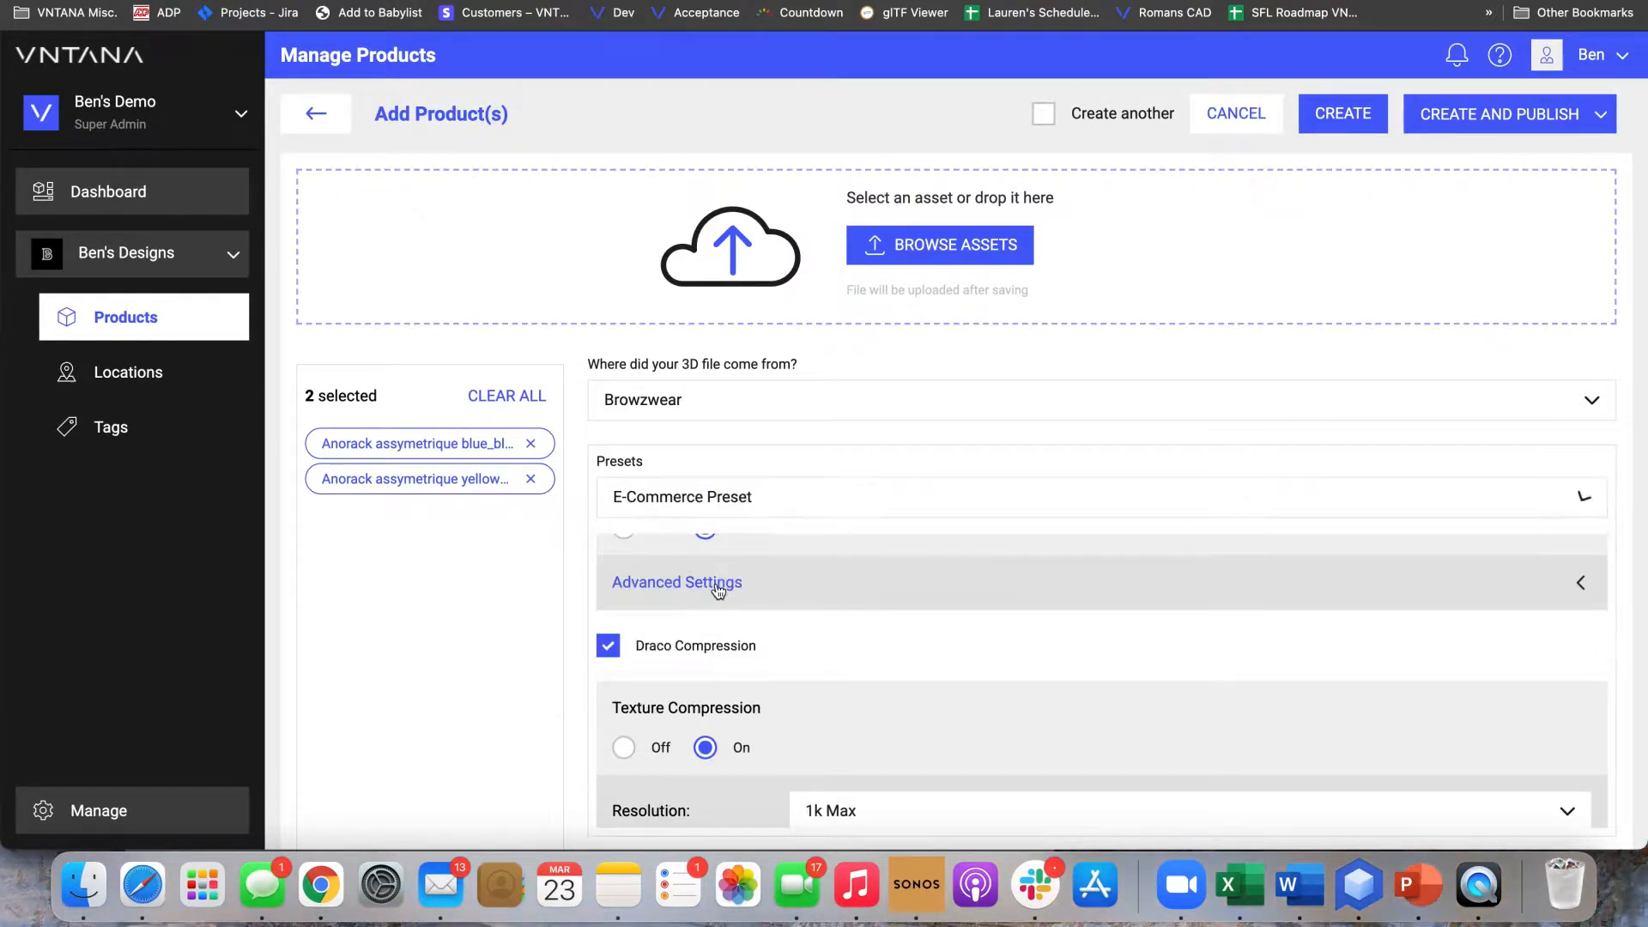
Apply the Default preset to the assets and look over its optimization settings
{"action": "left_click", "coordinate": [754, 502]}
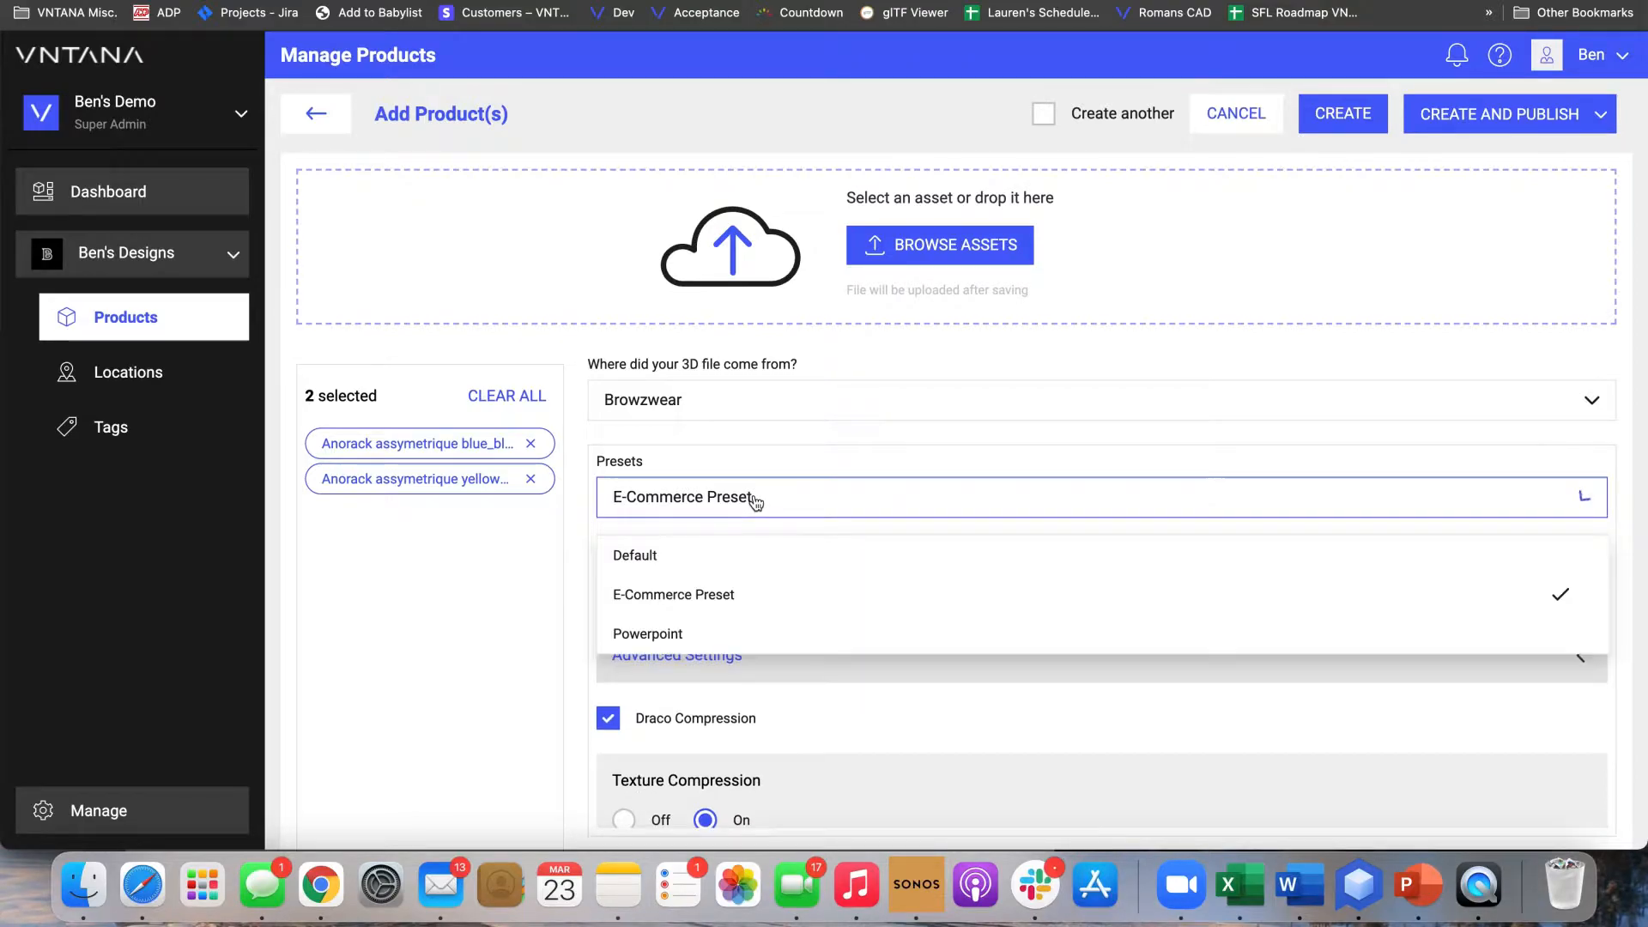
{"action": "left_click", "coordinate": [726, 558]}
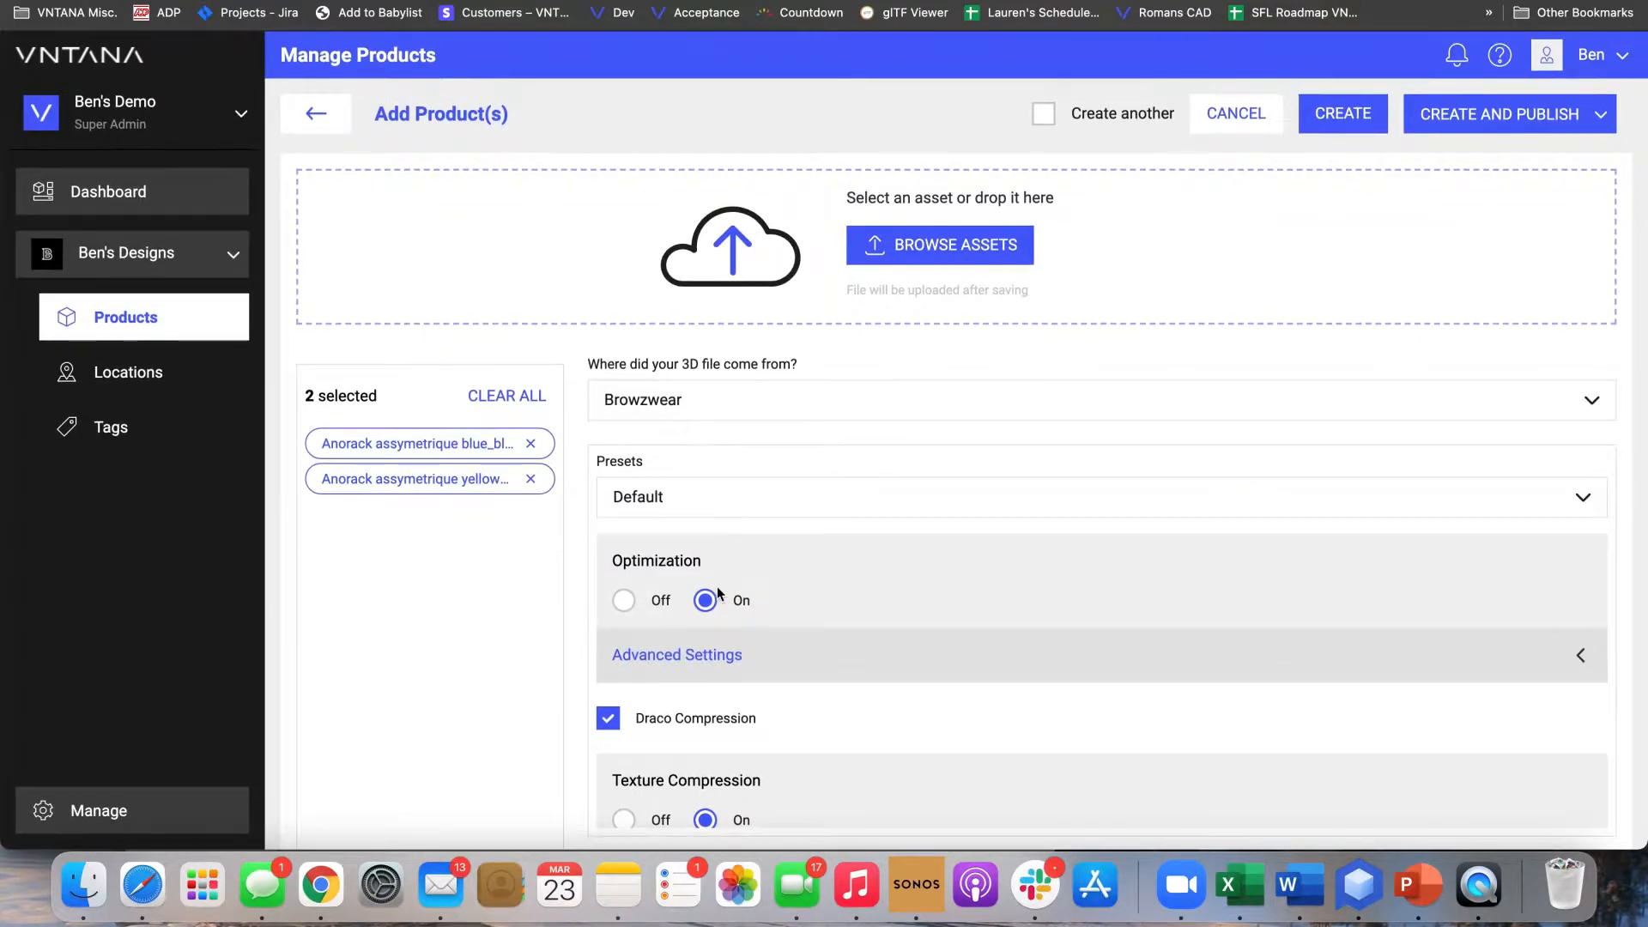
{"action": "scroll", "coordinate": [655, 606], "scroll_direction": "down", "scroll_amount": 2}
{"action": "scroll", "coordinate": [655, 625], "scroll_direction": "up", "scroll_amount": 1}
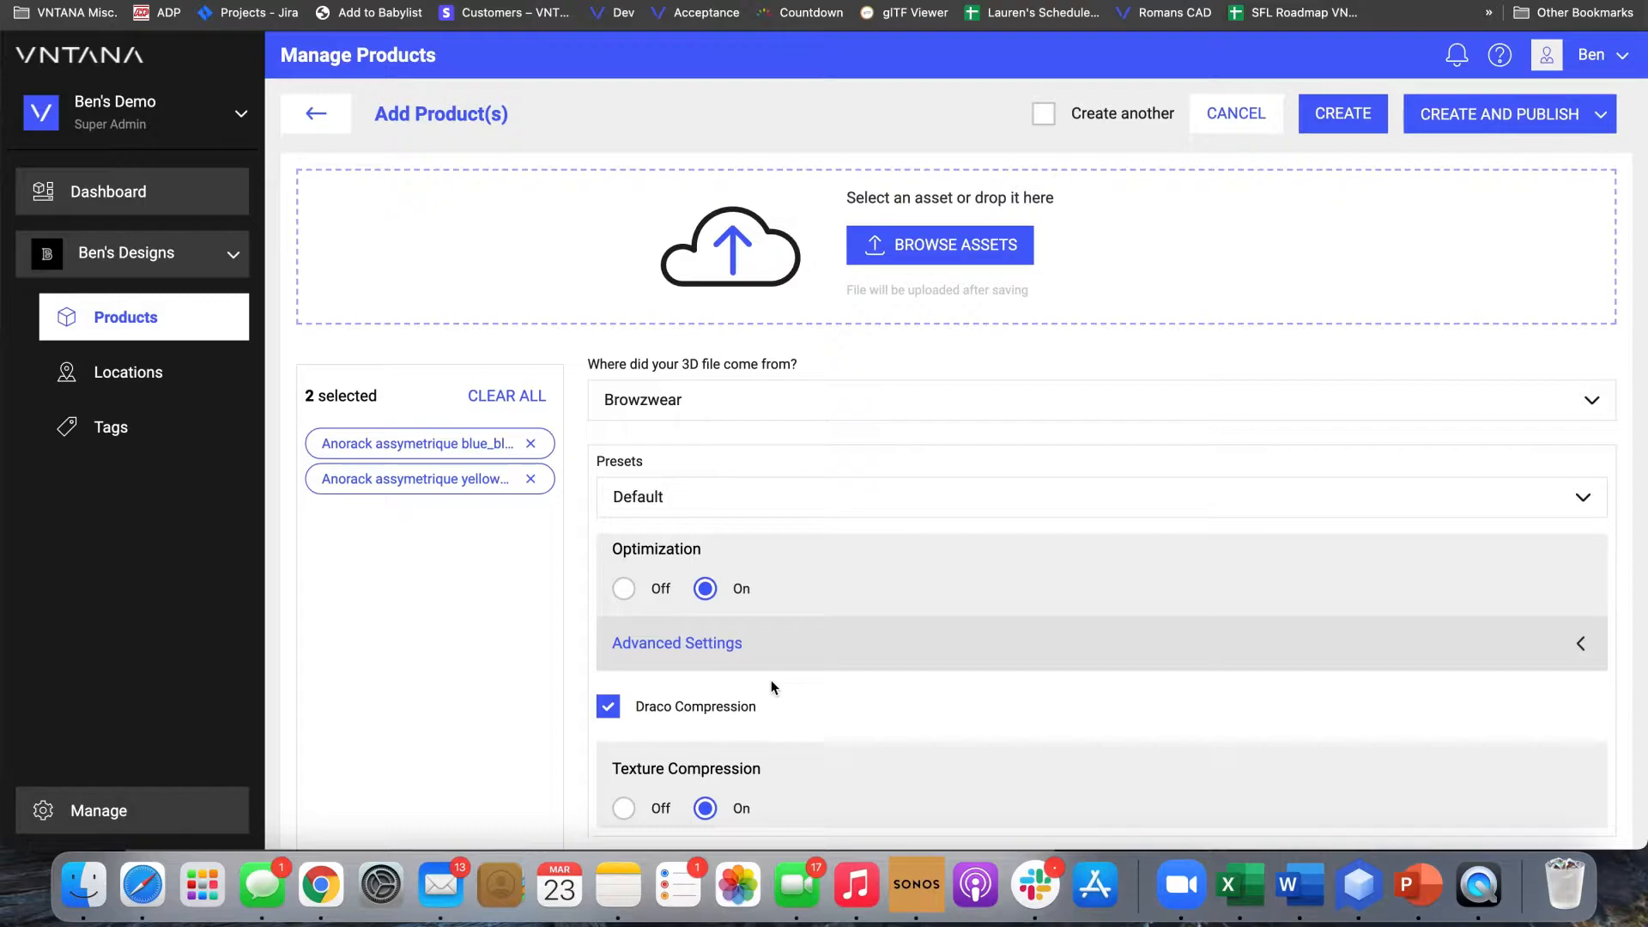
Set the polygon limit to 50000 in the advanced optimization settings
{"action": "left_click", "coordinate": [764, 654]}
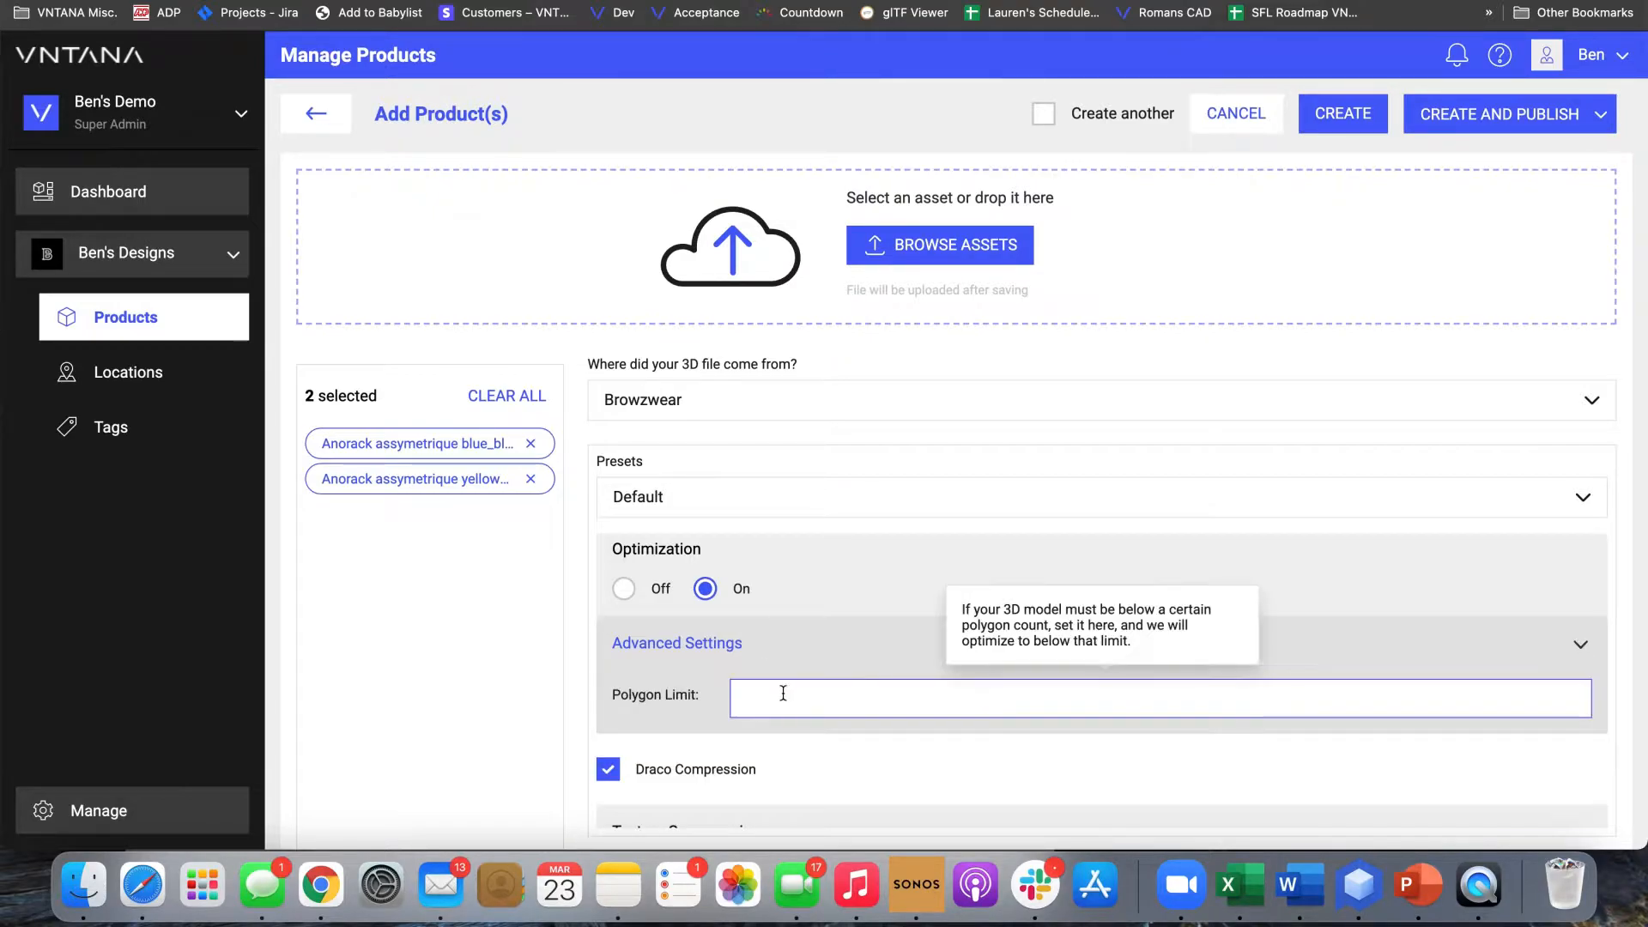
{"action": "scroll", "coordinate": [783, 693], "scroll_direction": "down", "scroll_amount": 1}
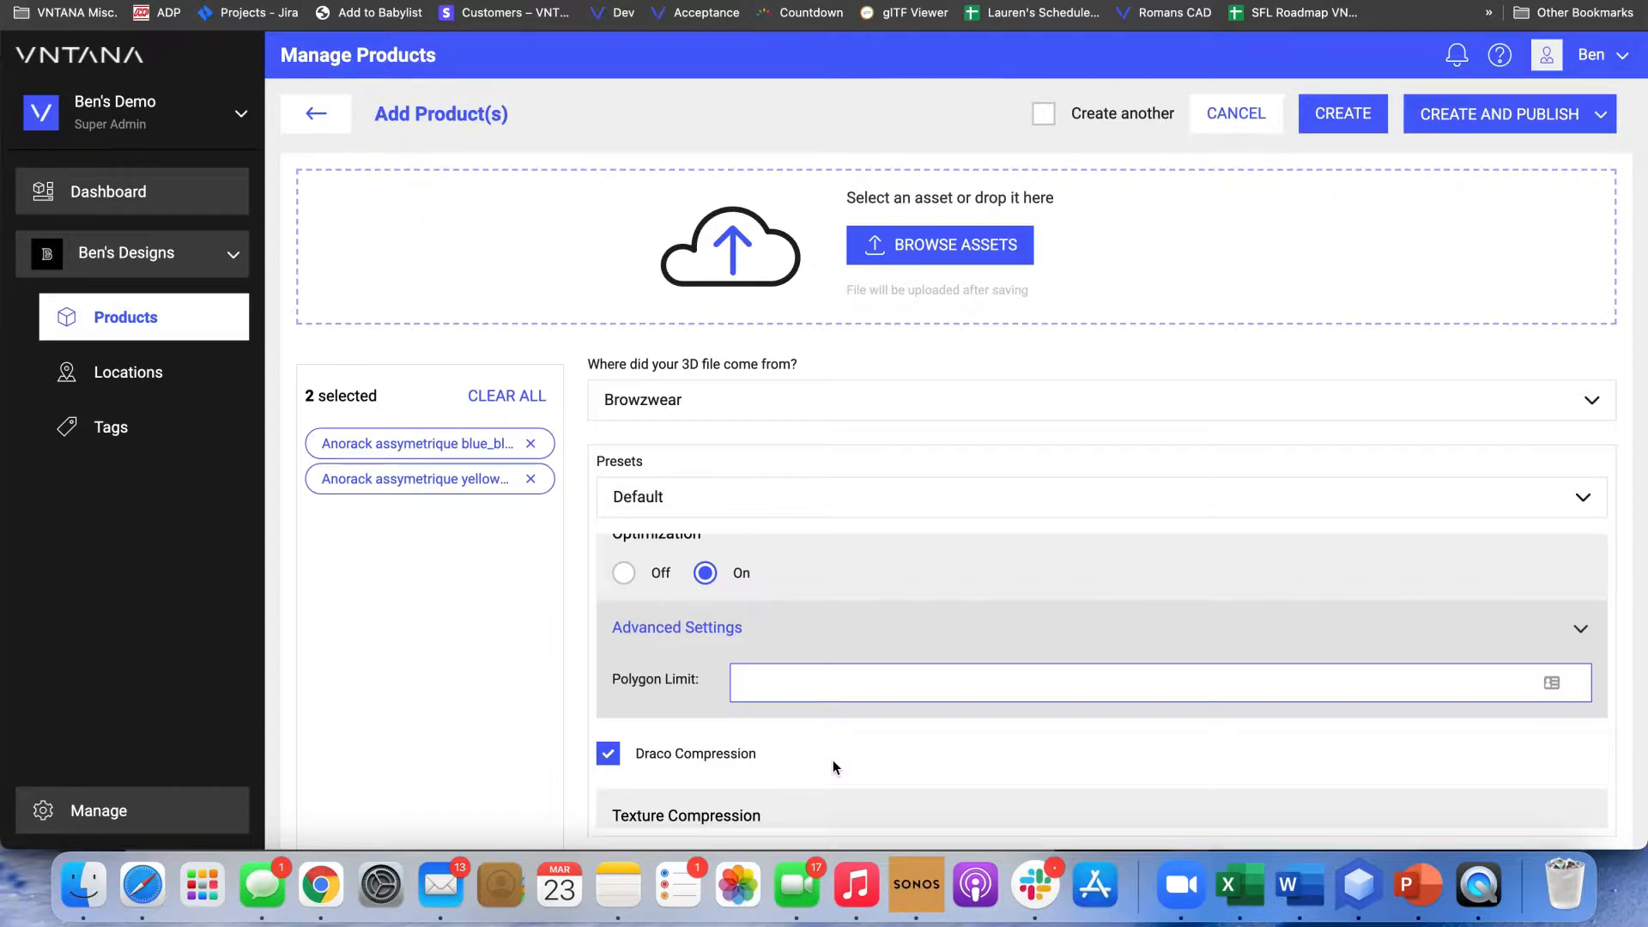
{"action": "type", "text": "5"}
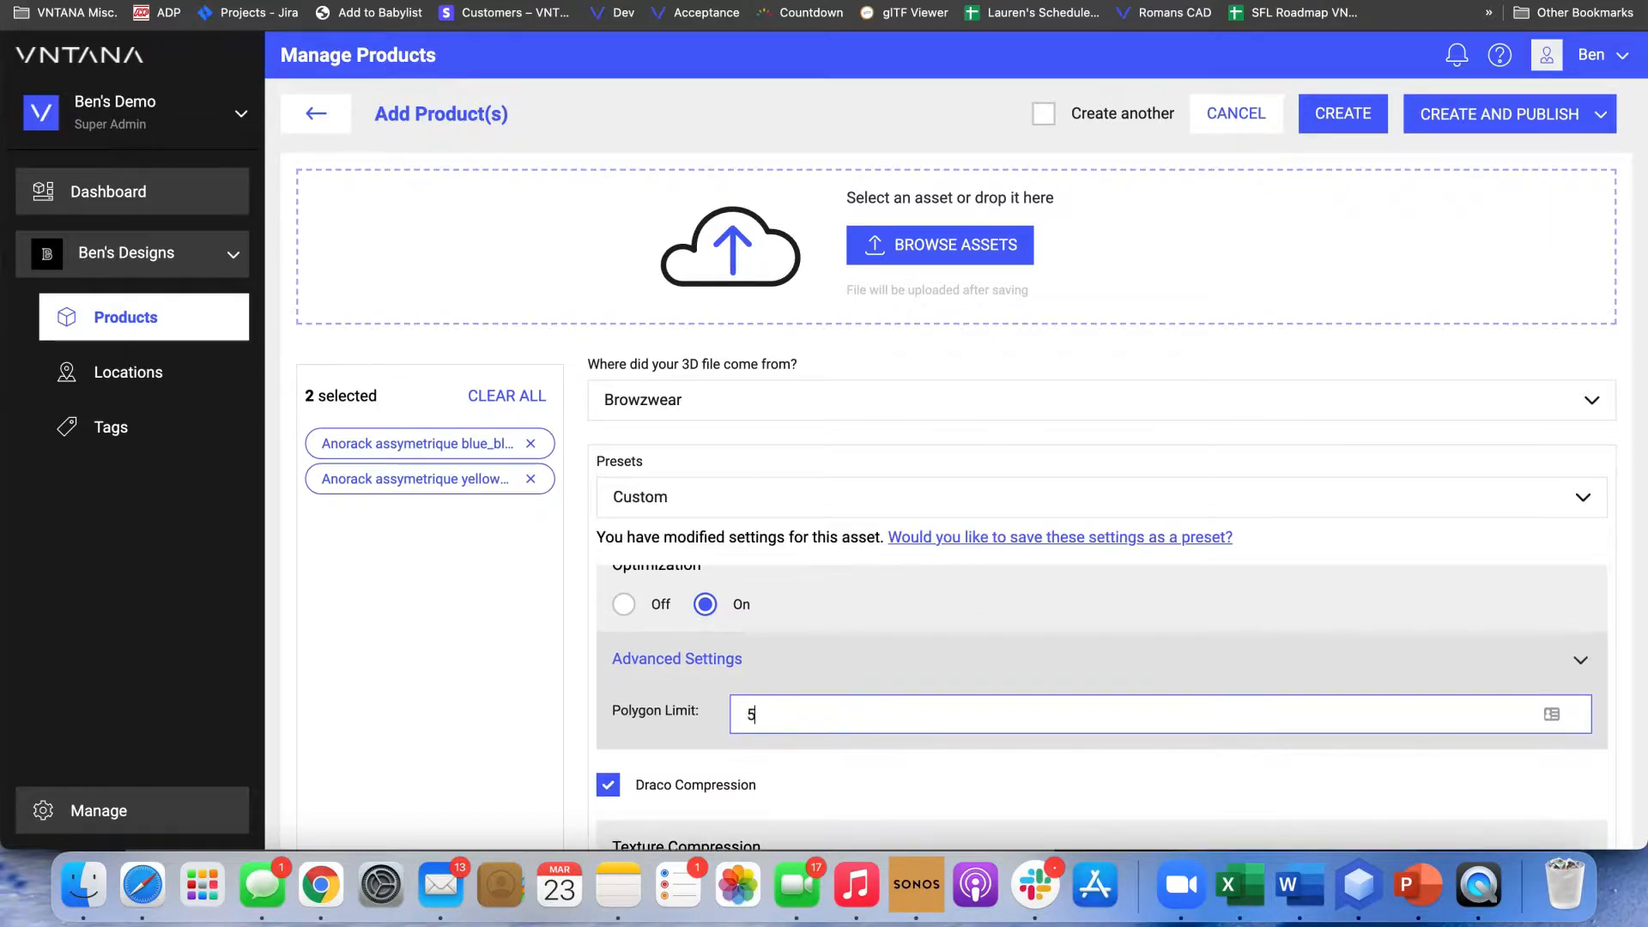
{"action": "type", "text": "0000"}
Turn Draco Compression off and back on
{"action": "scroll", "coordinate": [666, 661], "scroll_direction": "down", "scroll_amount": 3}
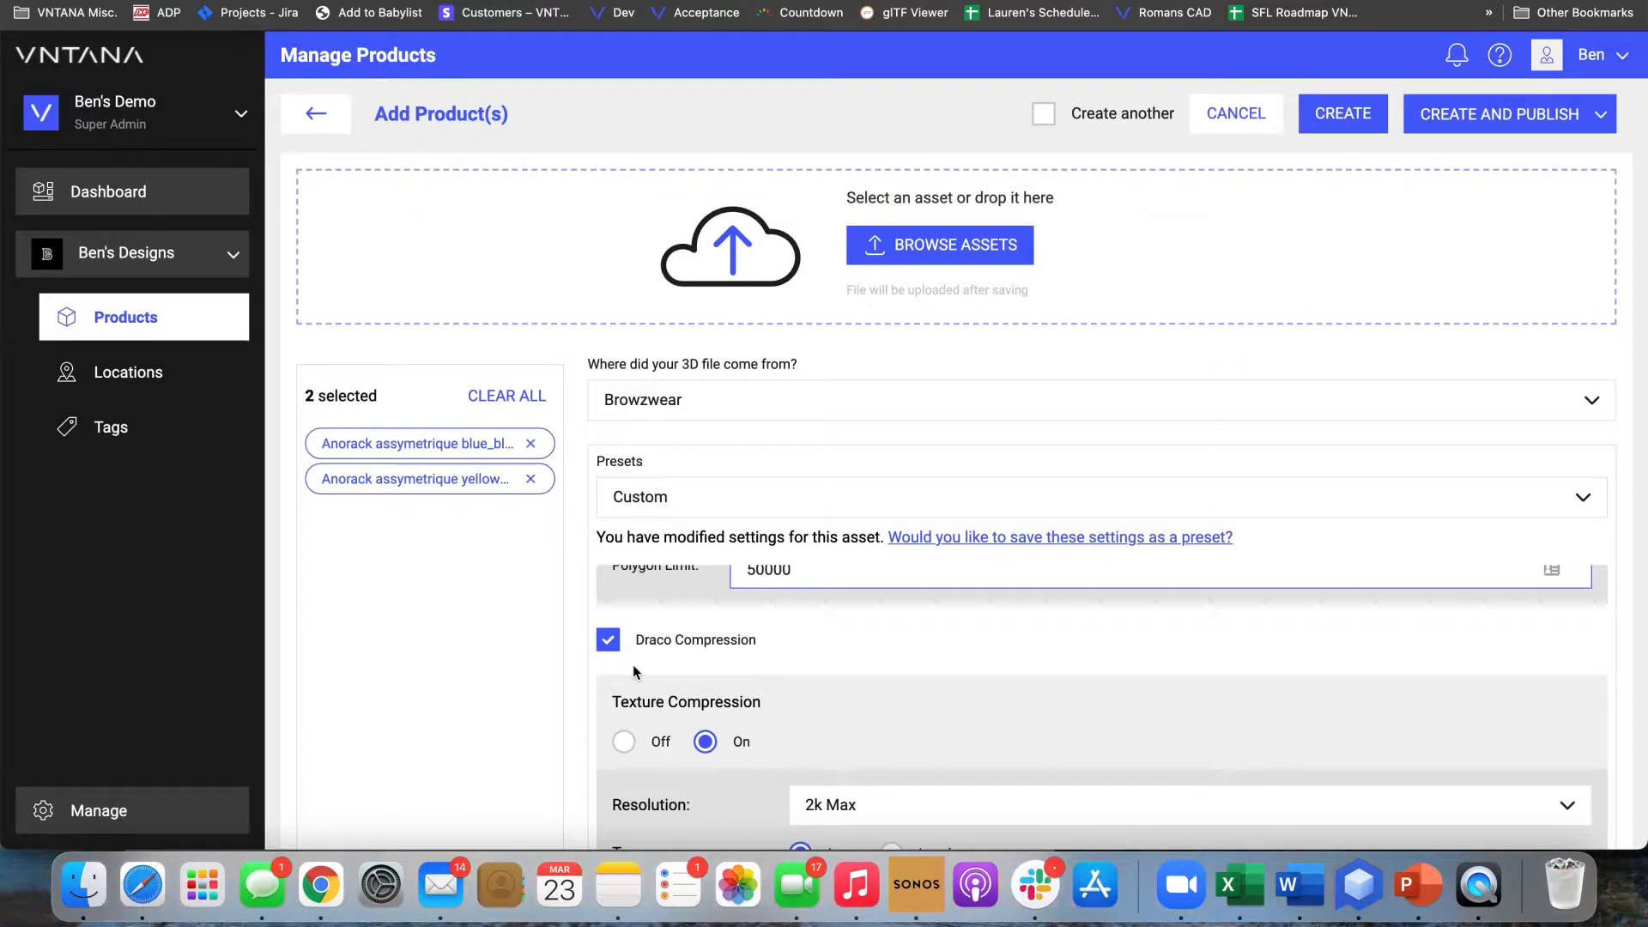
{"action": "scroll", "coordinate": [633, 668], "scroll_direction": "up", "scroll_amount": 1}
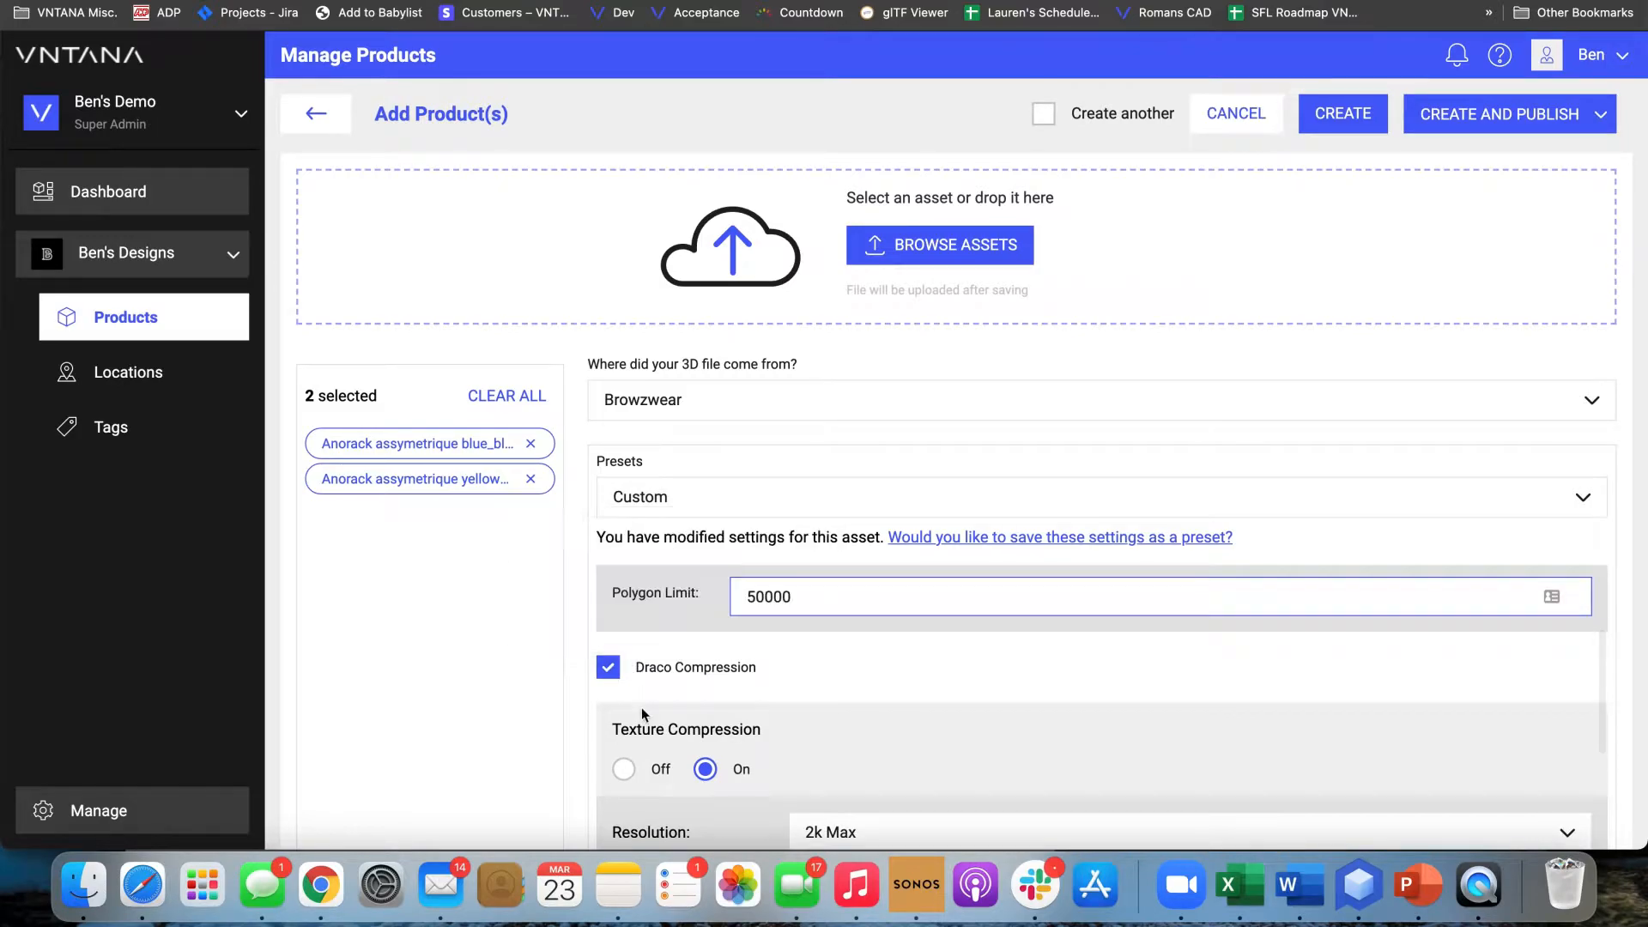
{"action": "left_click", "coordinate": [608, 676]}
{"action": "left_click", "coordinate": [608, 667]}
Look through the maximum resolution options for texture compression without changing the selection
{"action": "scroll", "coordinate": [680, 734], "scroll_direction": "down", "scroll_amount": 2}
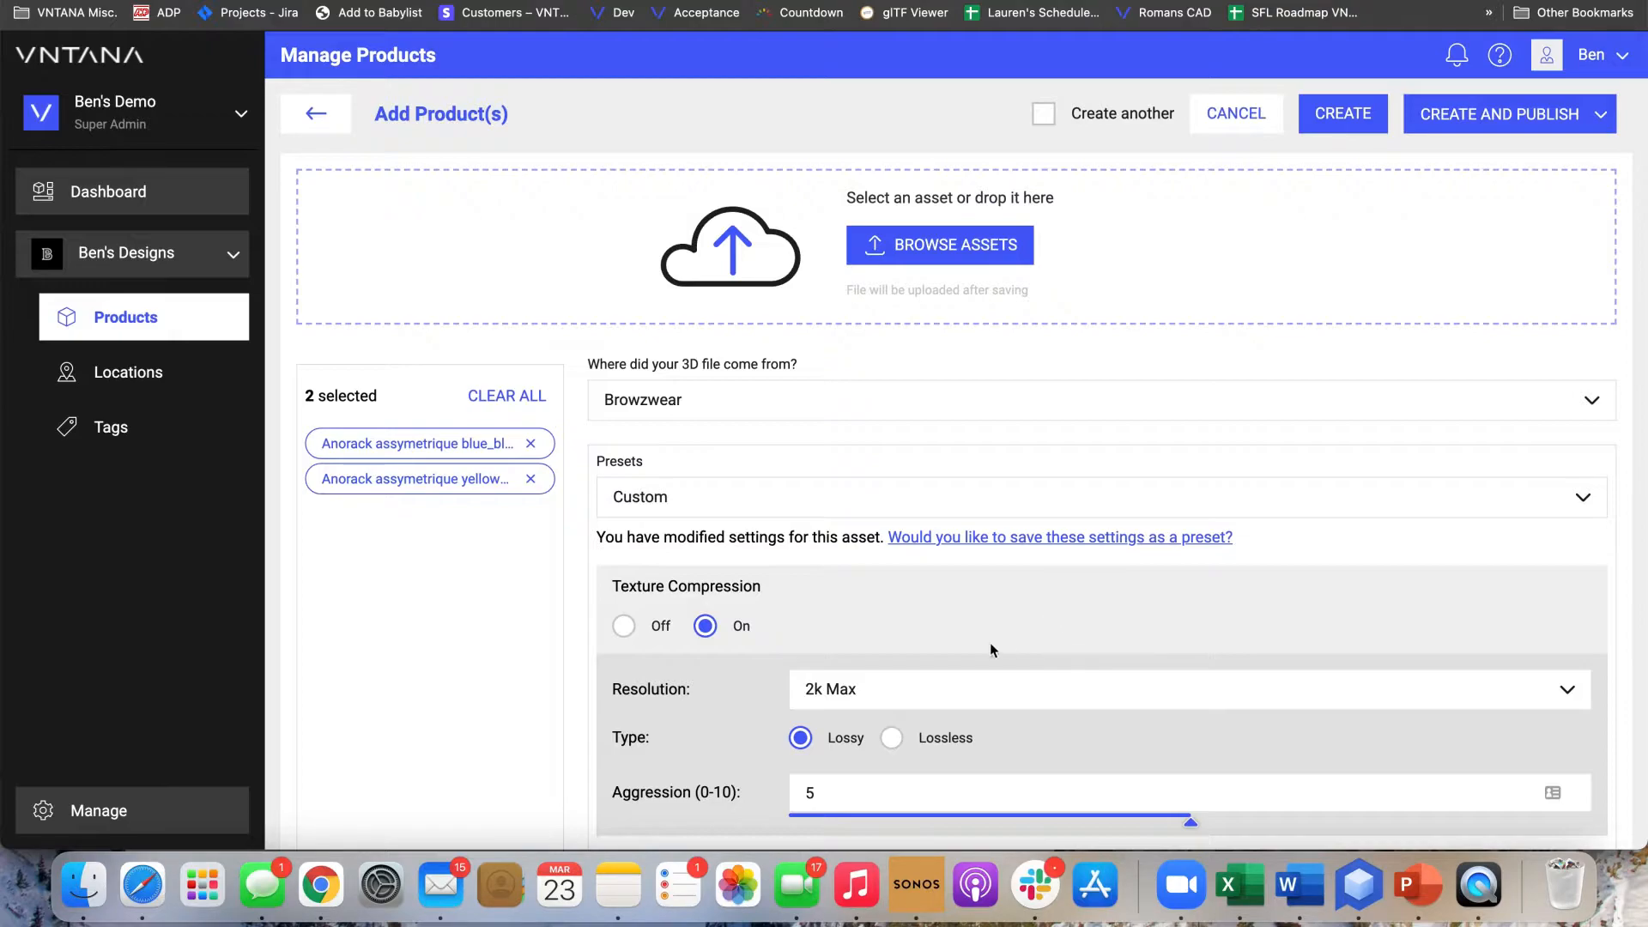
{"action": "left_click", "coordinate": [888, 703]}
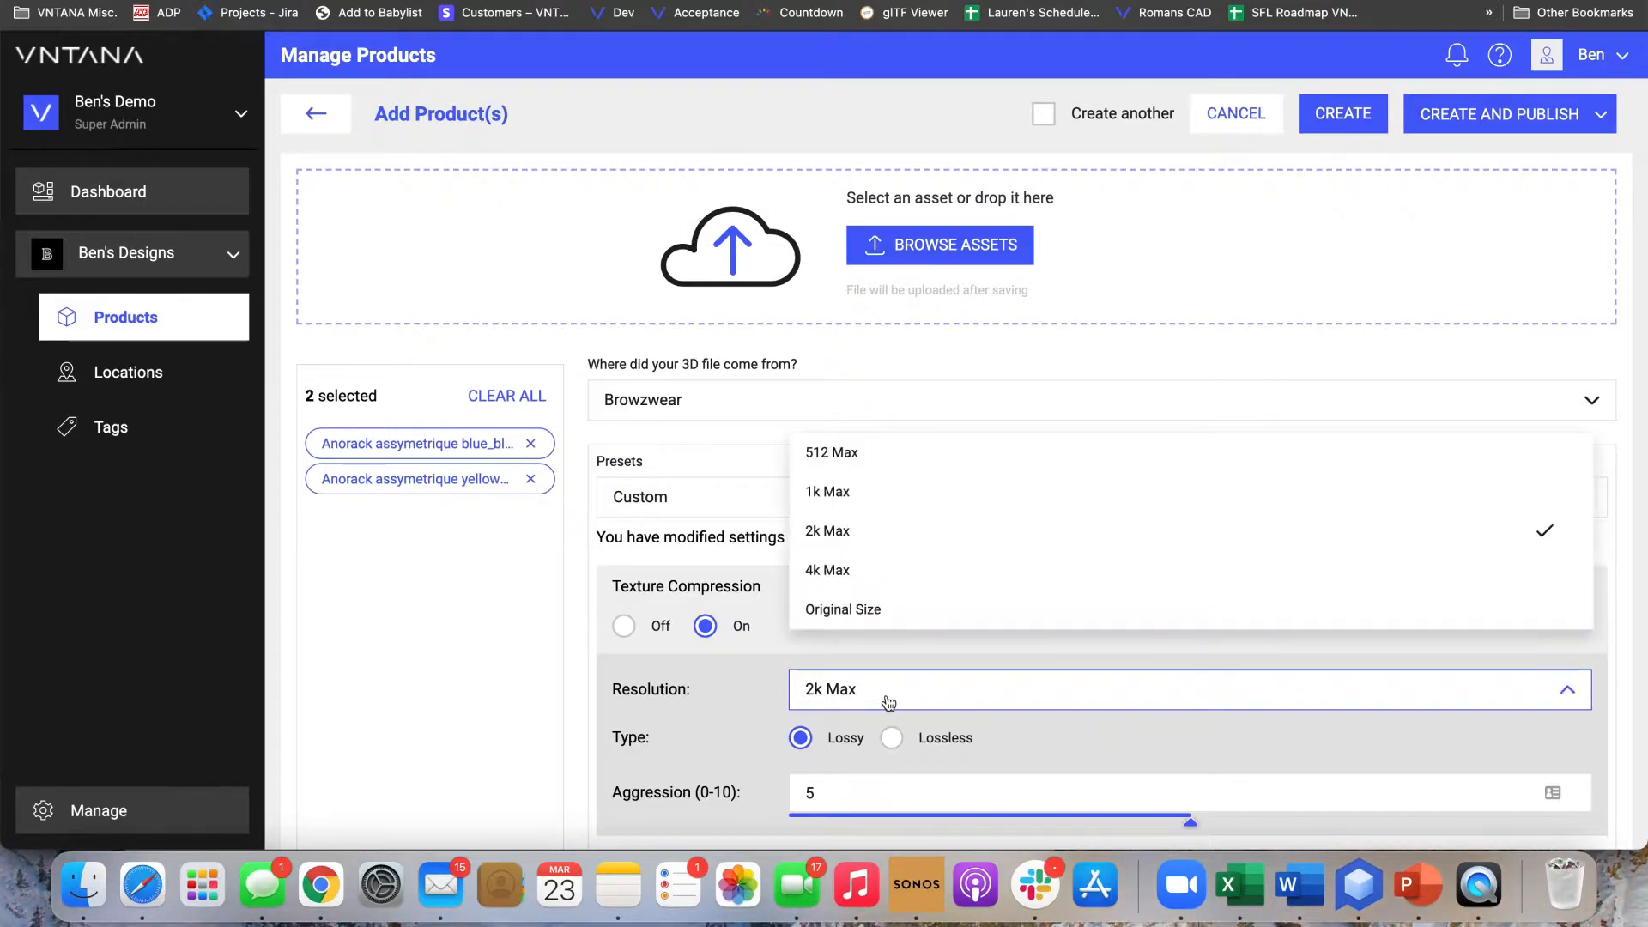
{"action": "left_click", "coordinate": [903, 655]}
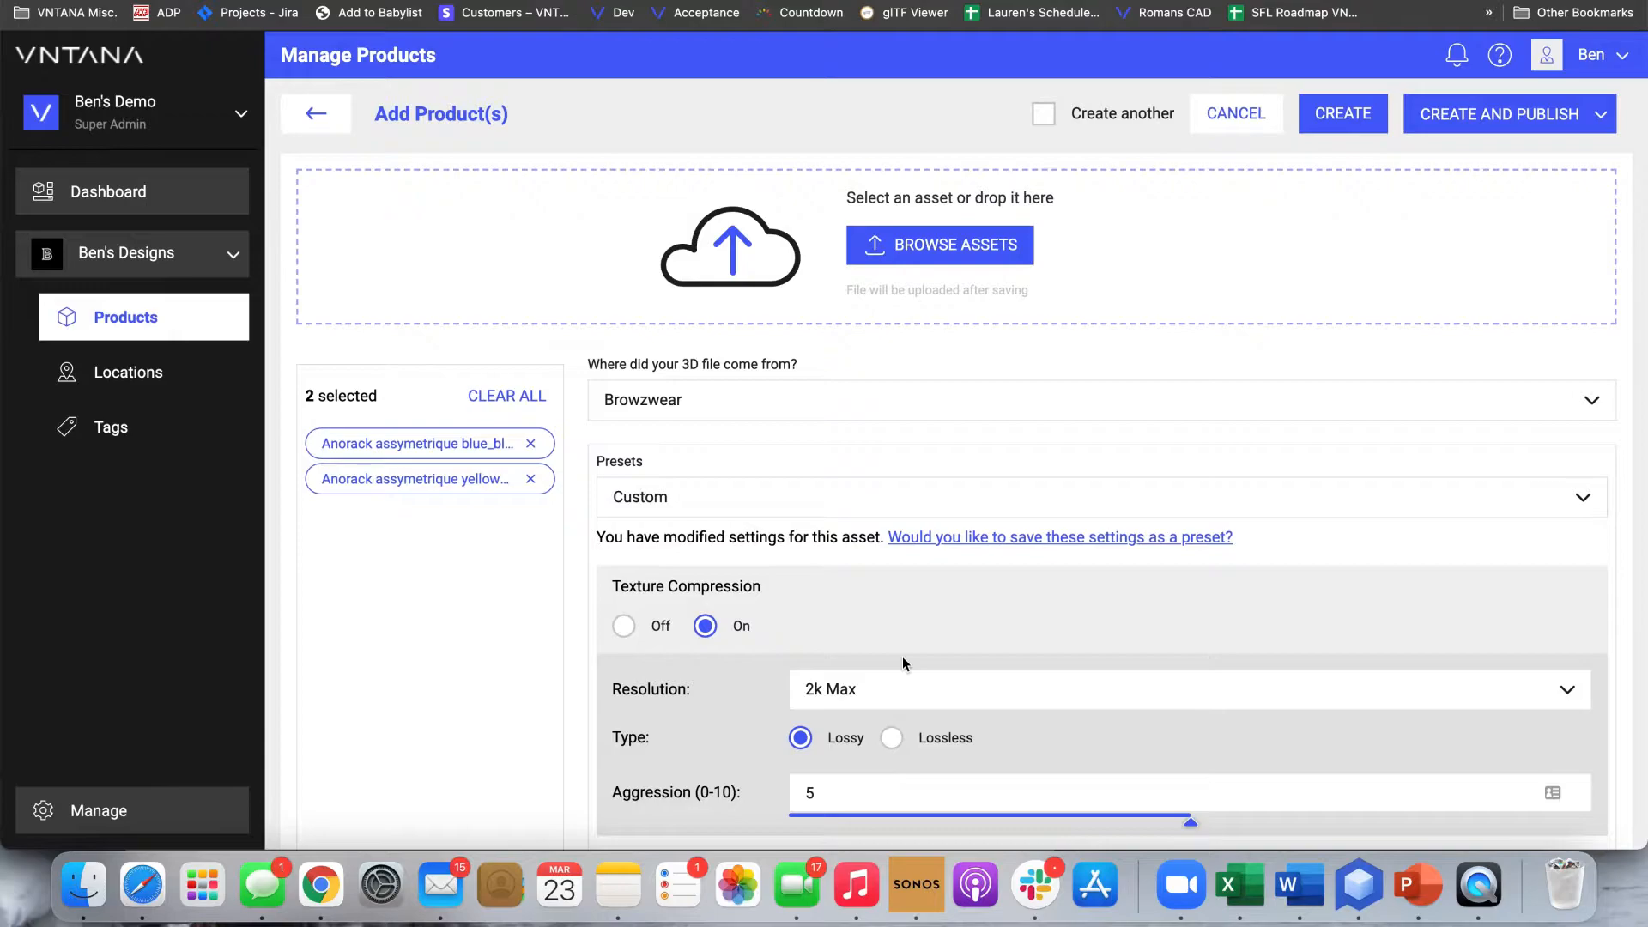
Switch the texture compression type to Lossless and back to Lossy
{"action": "scroll", "coordinate": [903, 656], "scroll_direction": "down", "scroll_amount": 2}
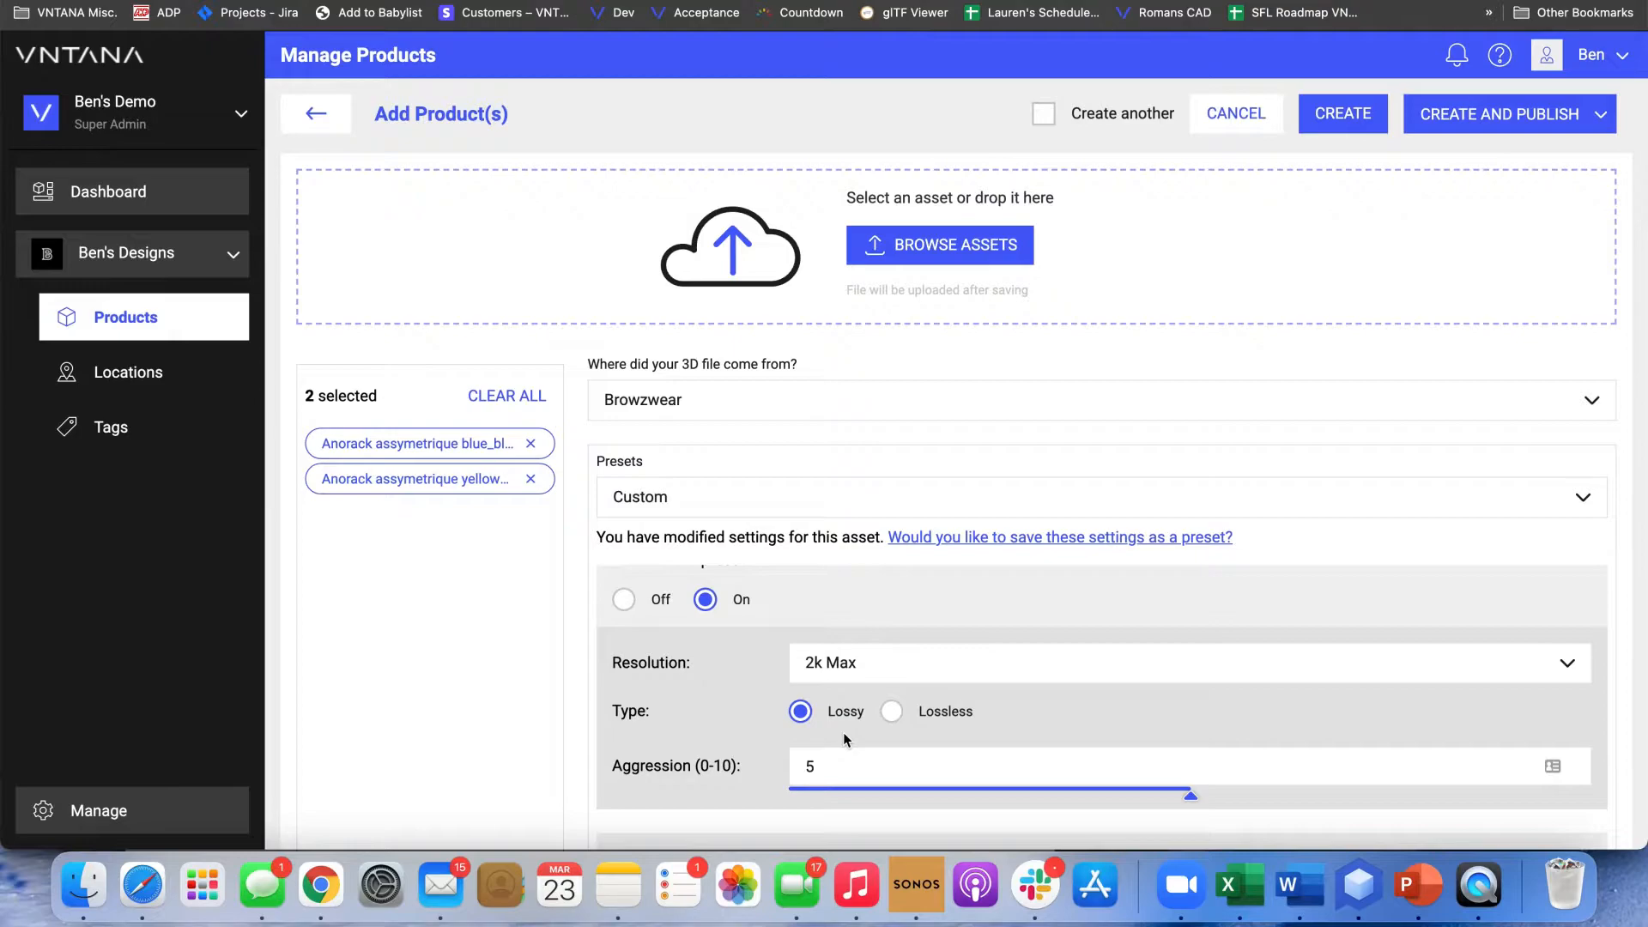
{"action": "scroll", "coordinate": [843, 733], "scroll_direction": "down", "scroll_amount": 3}
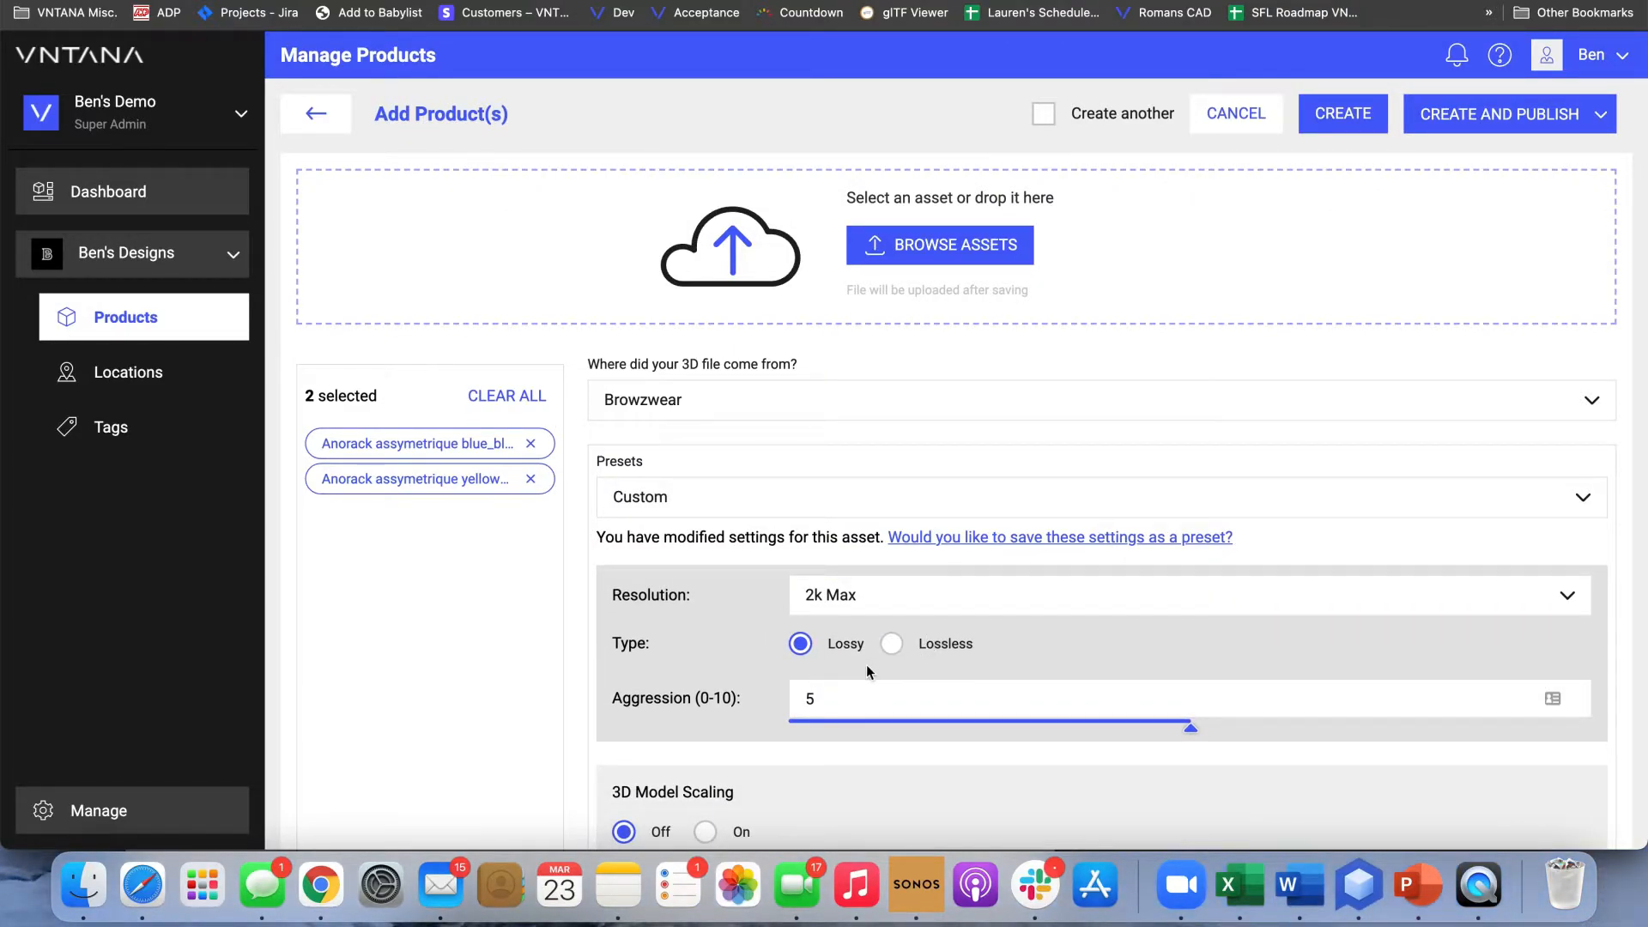
{"action": "left_click", "coordinate": [912, 648]}
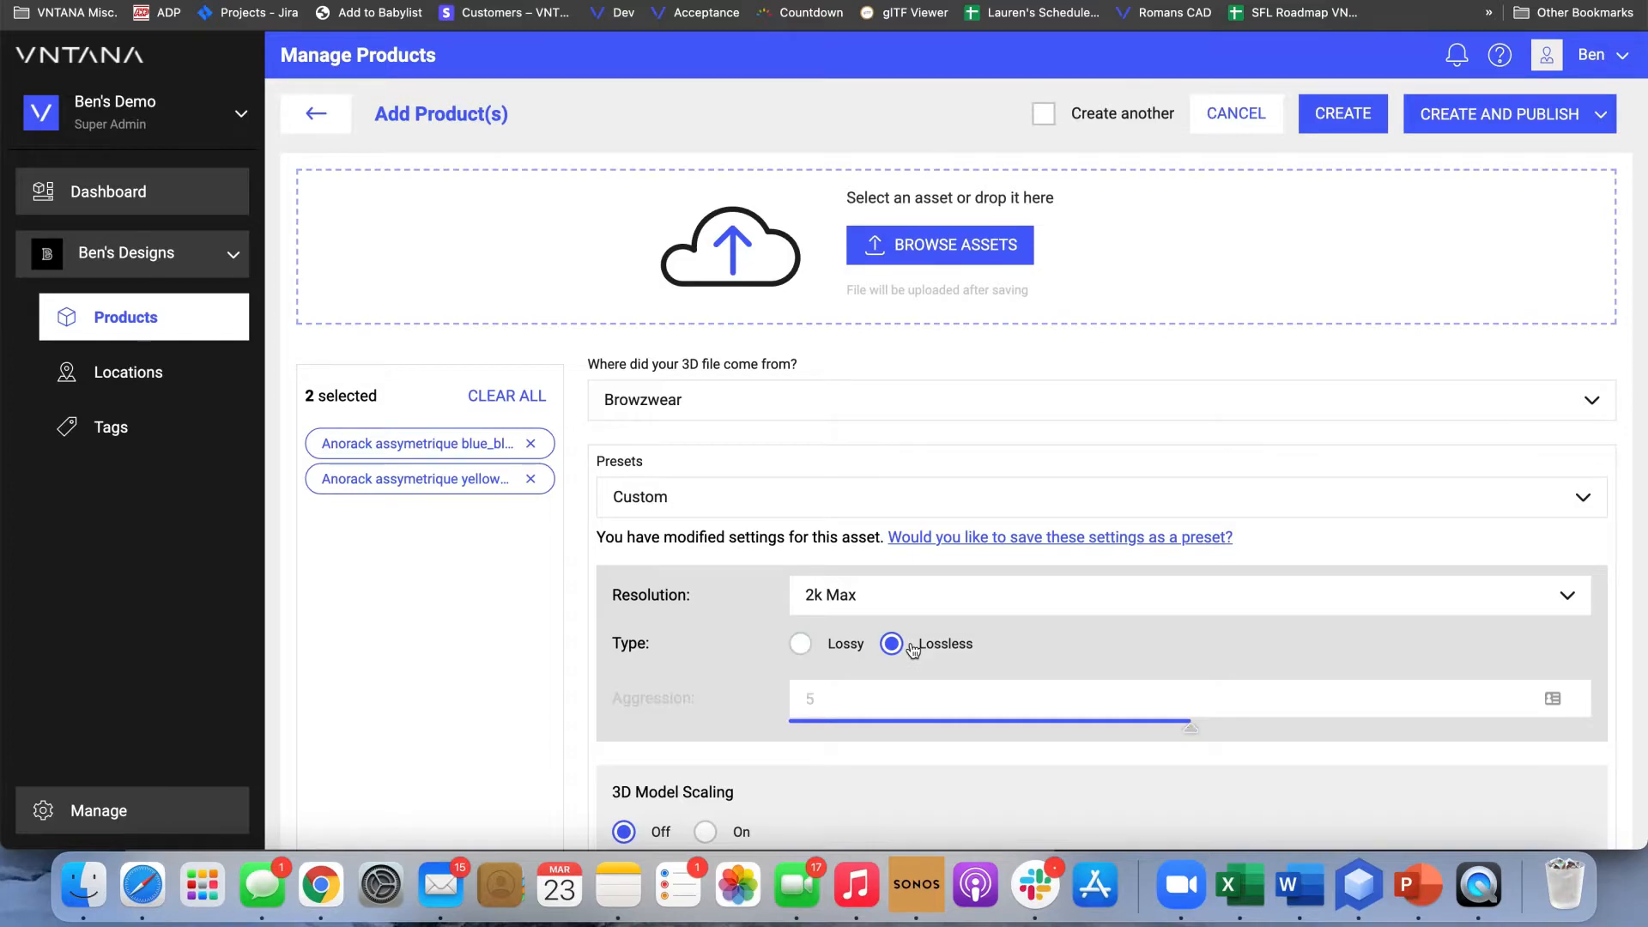
{"action": "left_click", "coordinate": [829, 644]}
{"action": "mouse_move", "coordinate": [743, 703]}
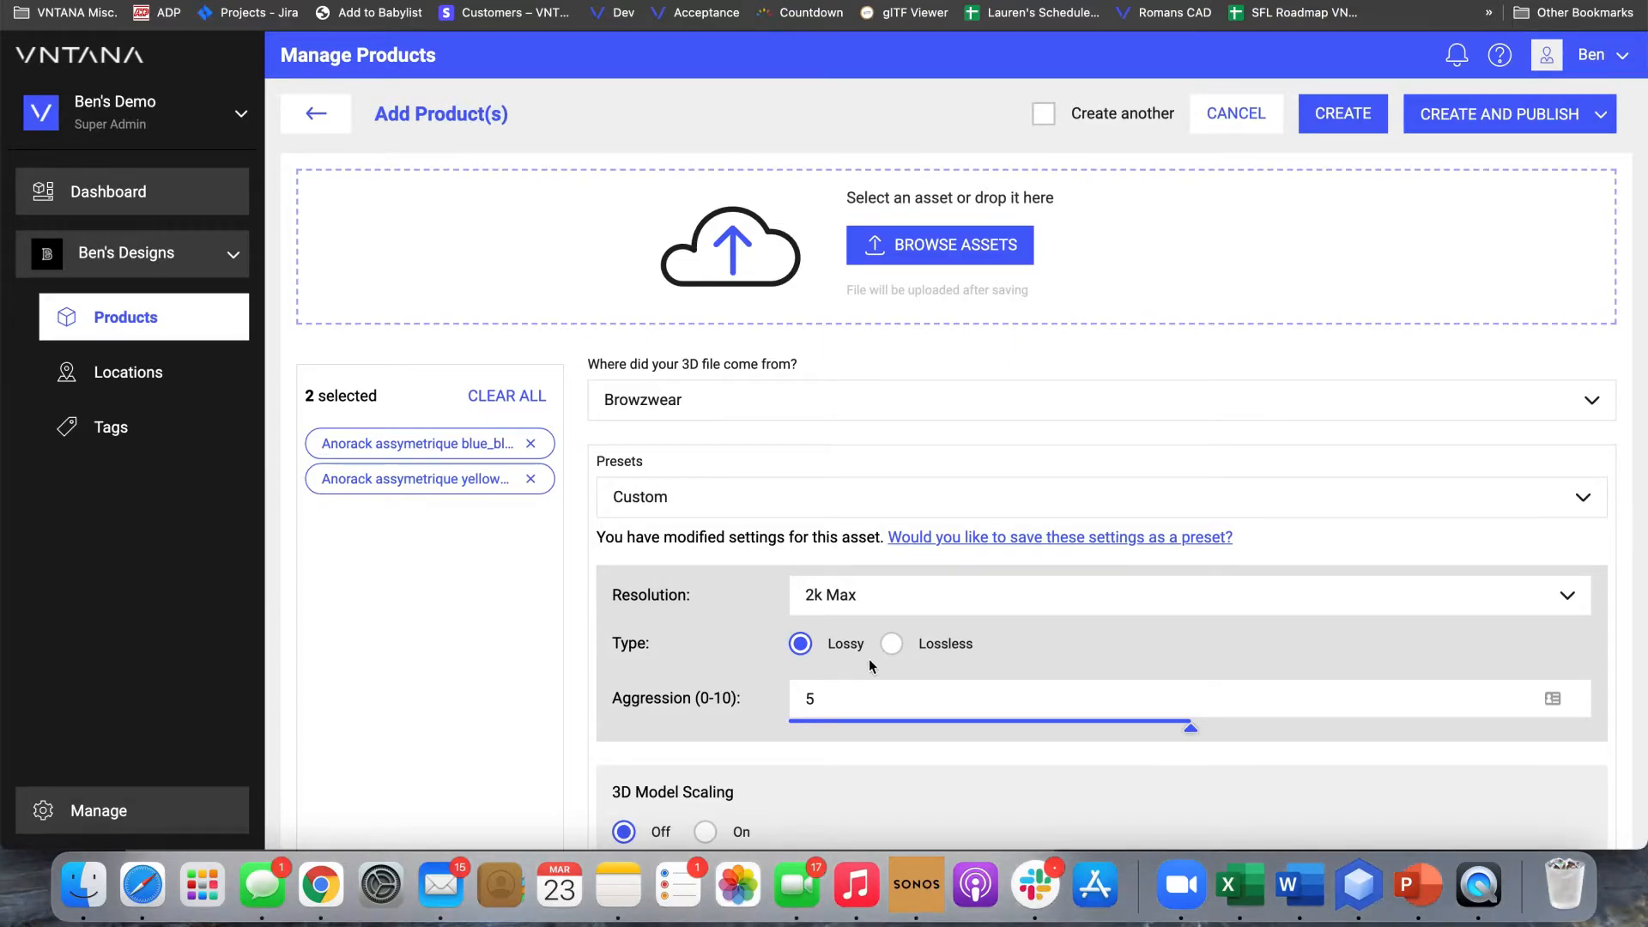
{"action": "left_click", "coordinate": [893, 645]}
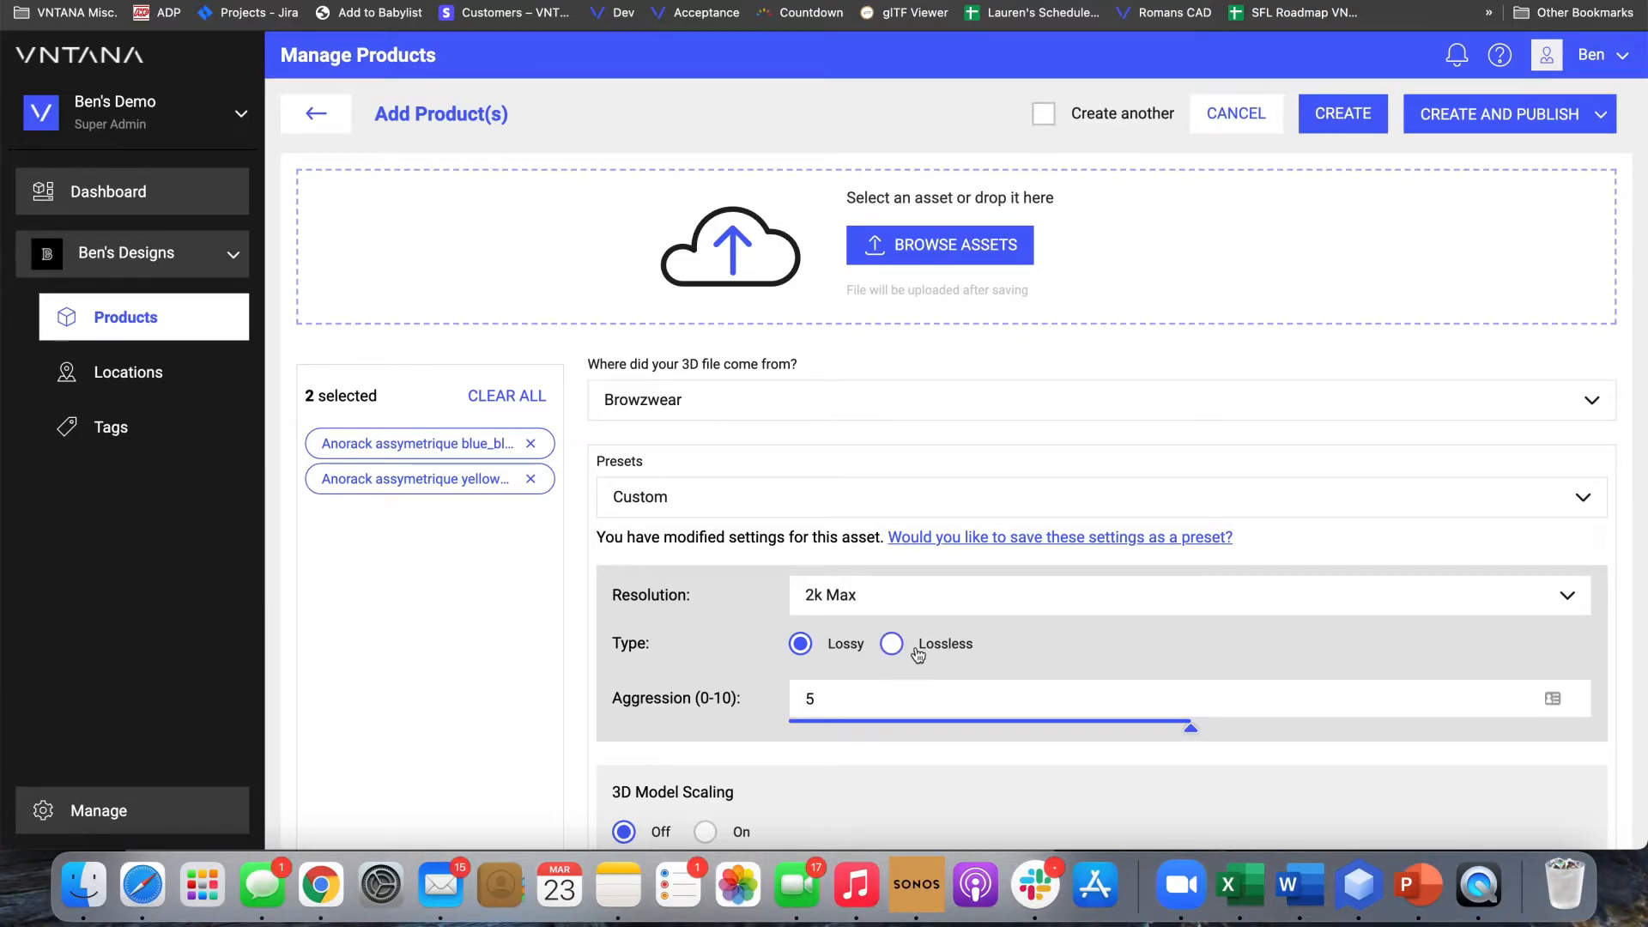
{"action": "left_click", "coordinate": [852, 653]}
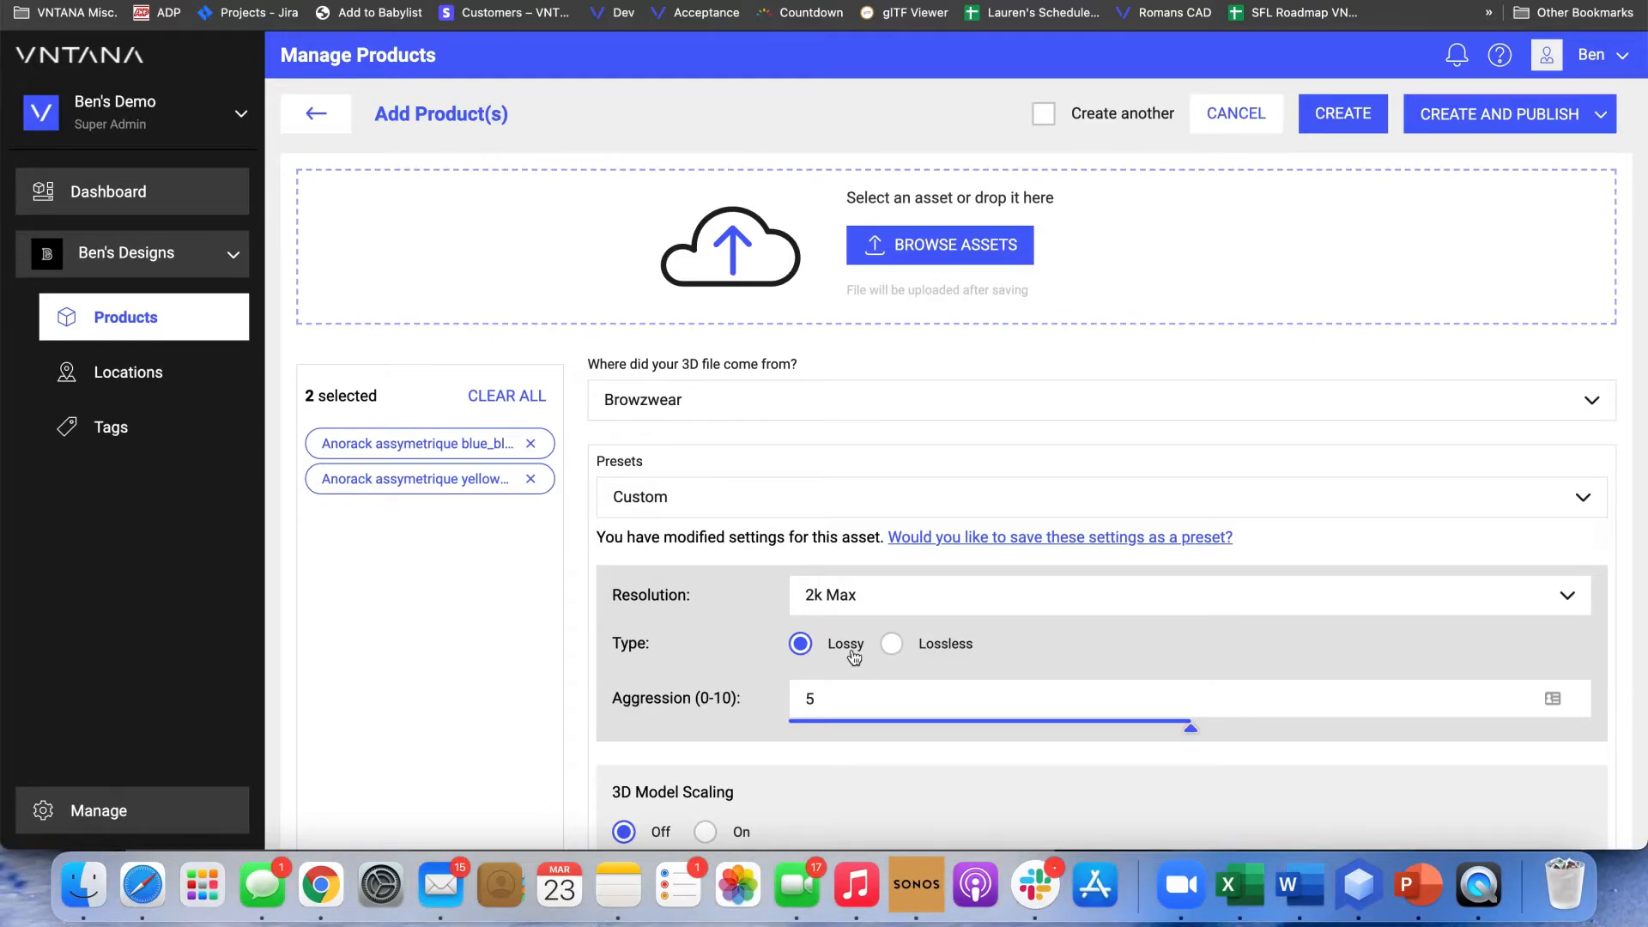
{"action": "scroll", "coordinate": [765, 739], "scroll_direction": "down", "scroll_amount": 1}
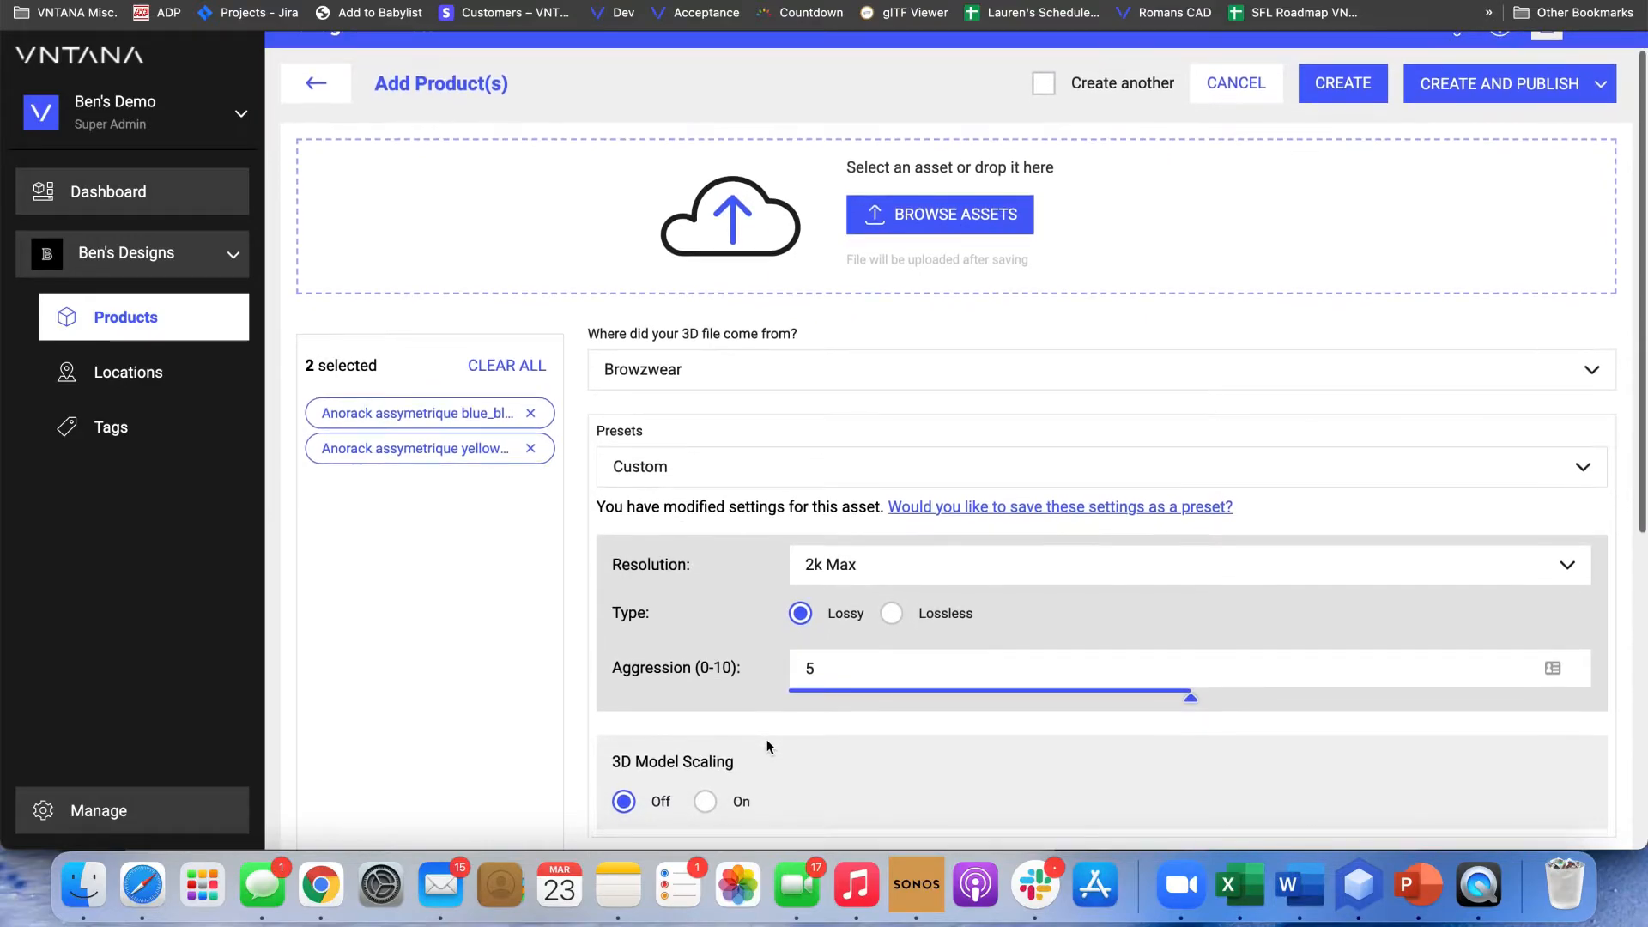
Set the texture compression aggression to 1
{"action": "left_click_drag", "start_coordinate": [1189, 698], "coordinate": [1138, 693]}
{"action": "left_click", "coordinate": [1157, 695]}
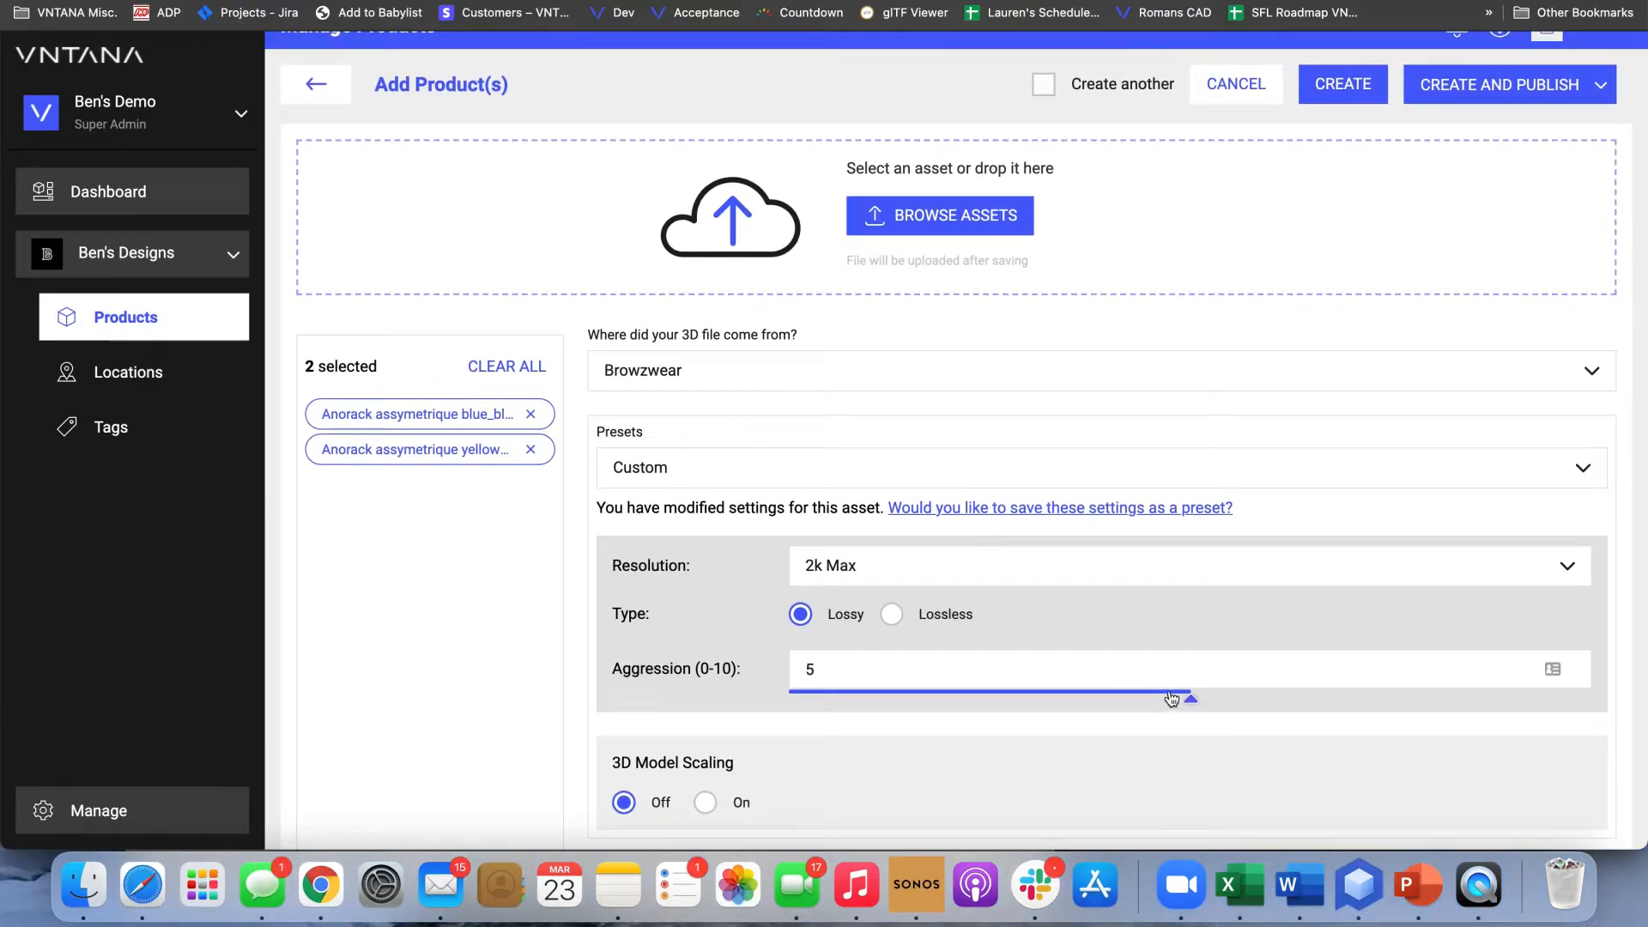
{"action": "left_click_drag", "start_coordinate": [1157, 697], "coordinate": [900, 708]}
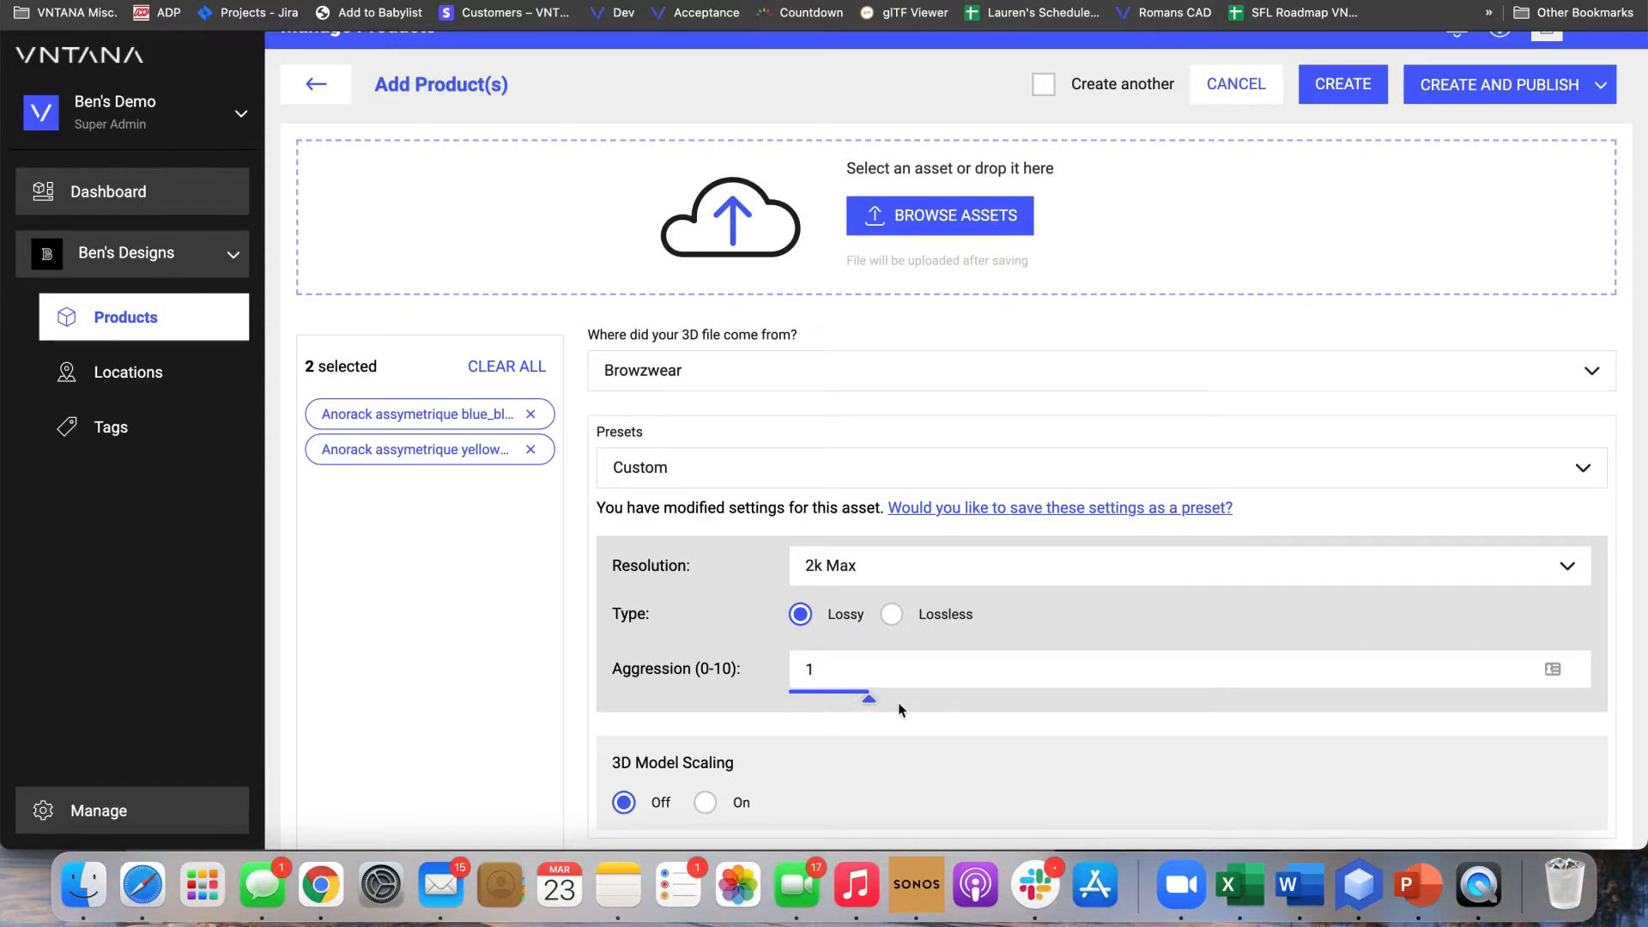
Try 3D Model Scaling on the X axis with a size of 1 m and switch the scaling back off
{"action": "scroll", "coordinate": [897, 702], "scroll_direction": "down", "scroll_amount": 3}
{"action": "left_click", "coordinate": [704, 659]}
{"action": "scroll", "coordinate": [766, 635], "scroll_direction": "down", "scroll_amount": 2}
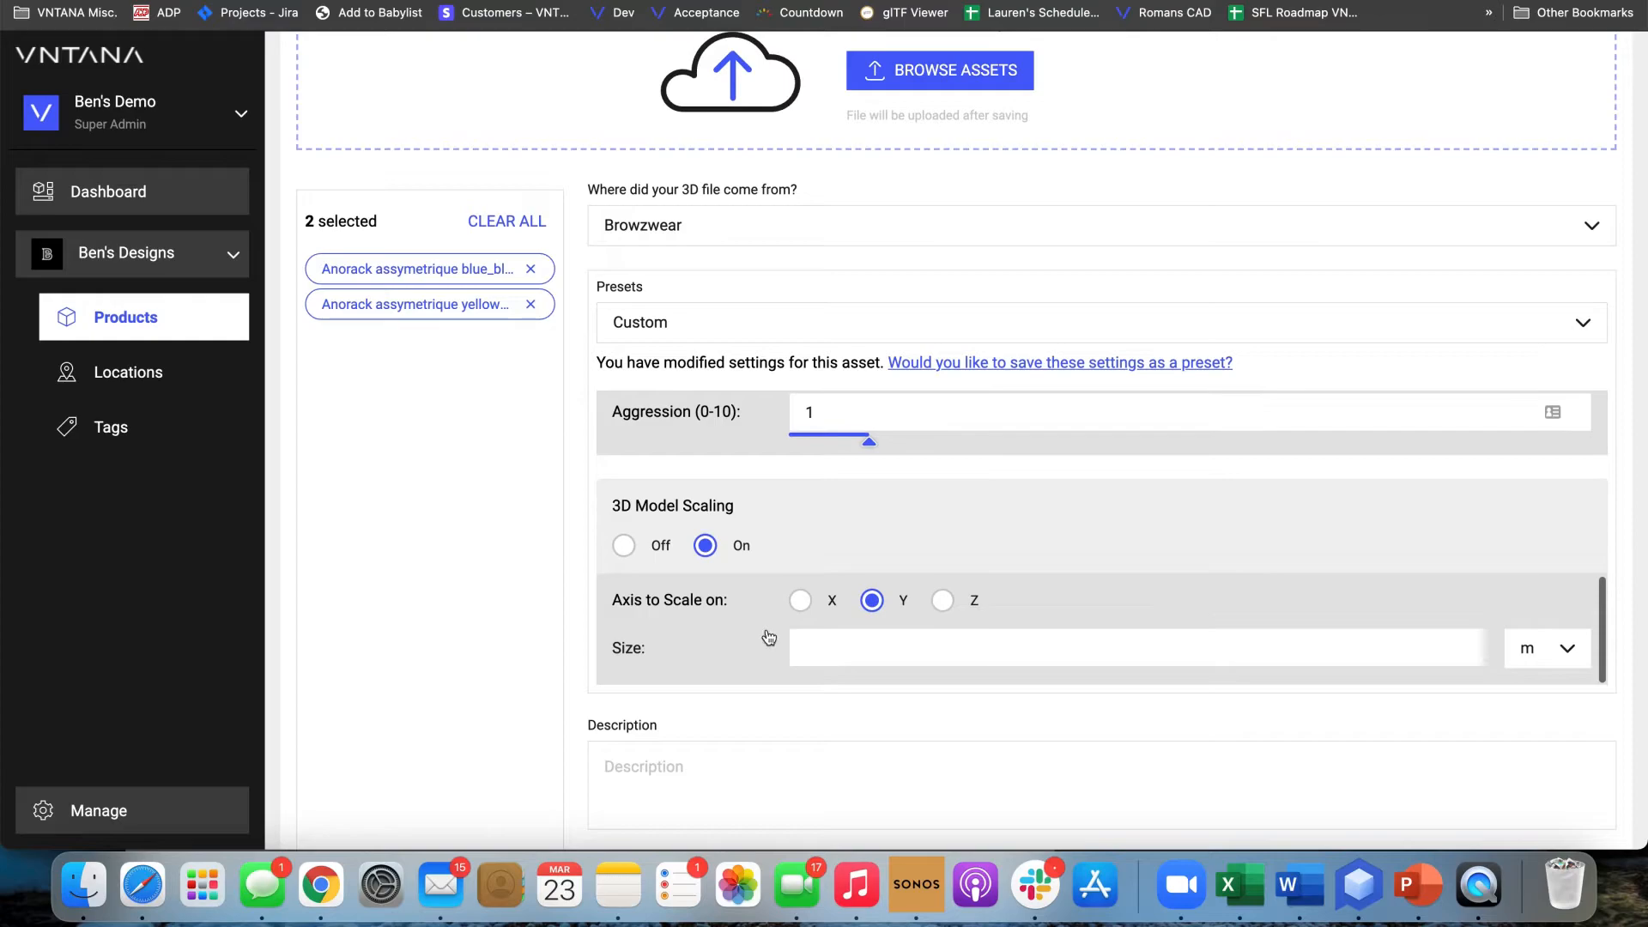
{"action": "left_click", "coordinate": [817, 639]}
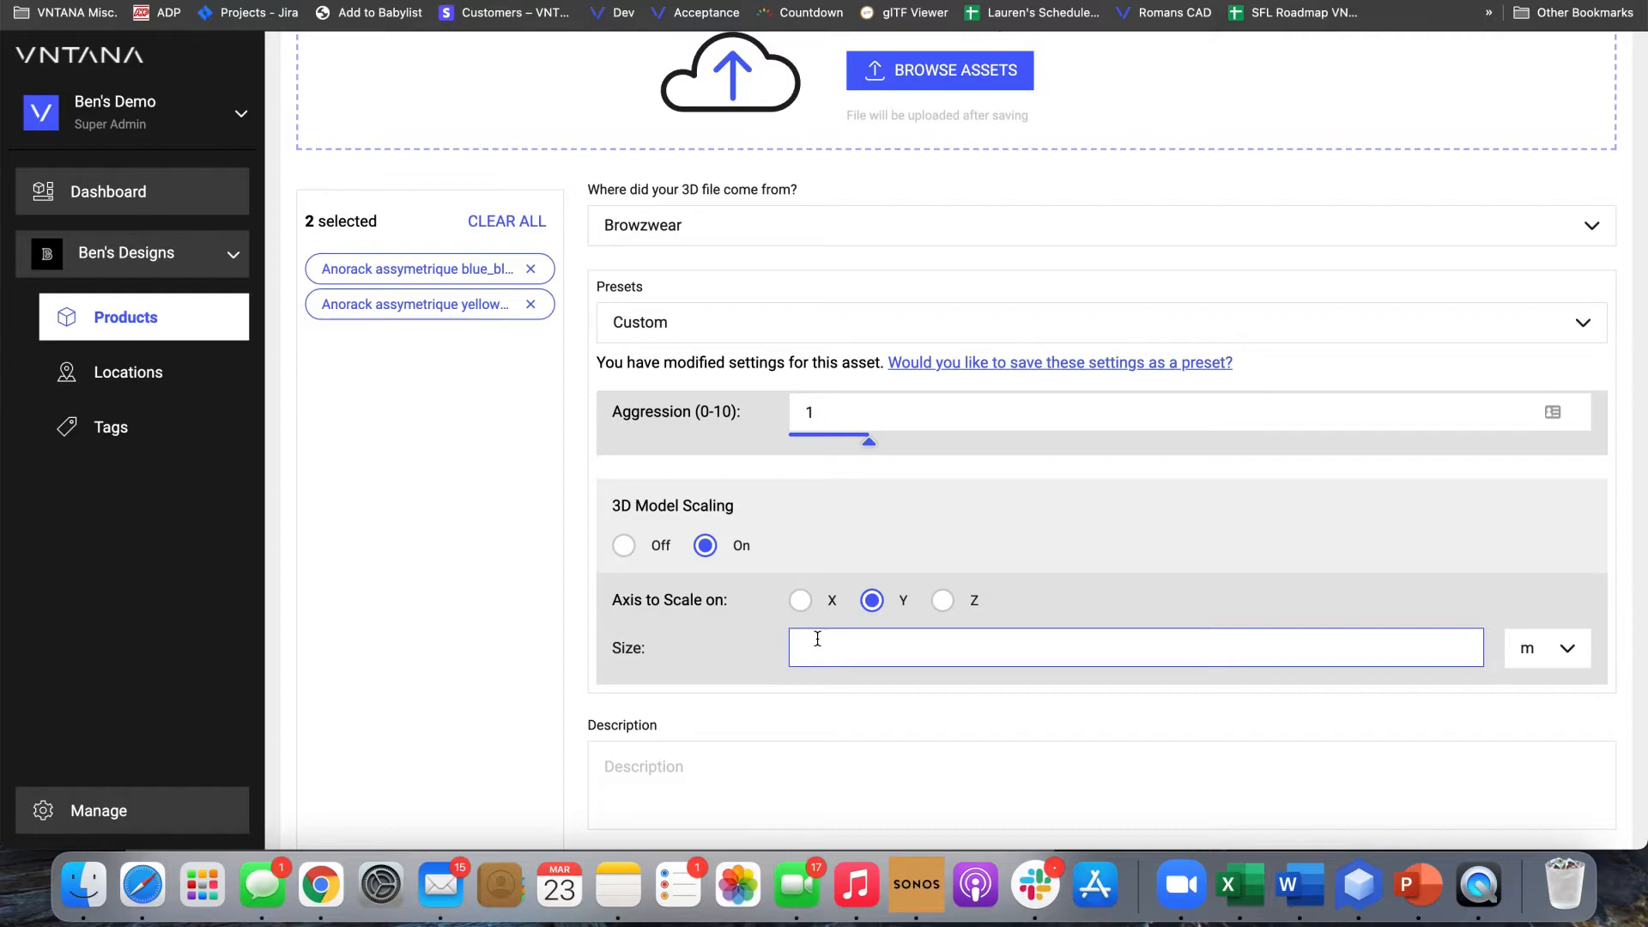
{"action": "left_click", "coordinate": [800, 600]}
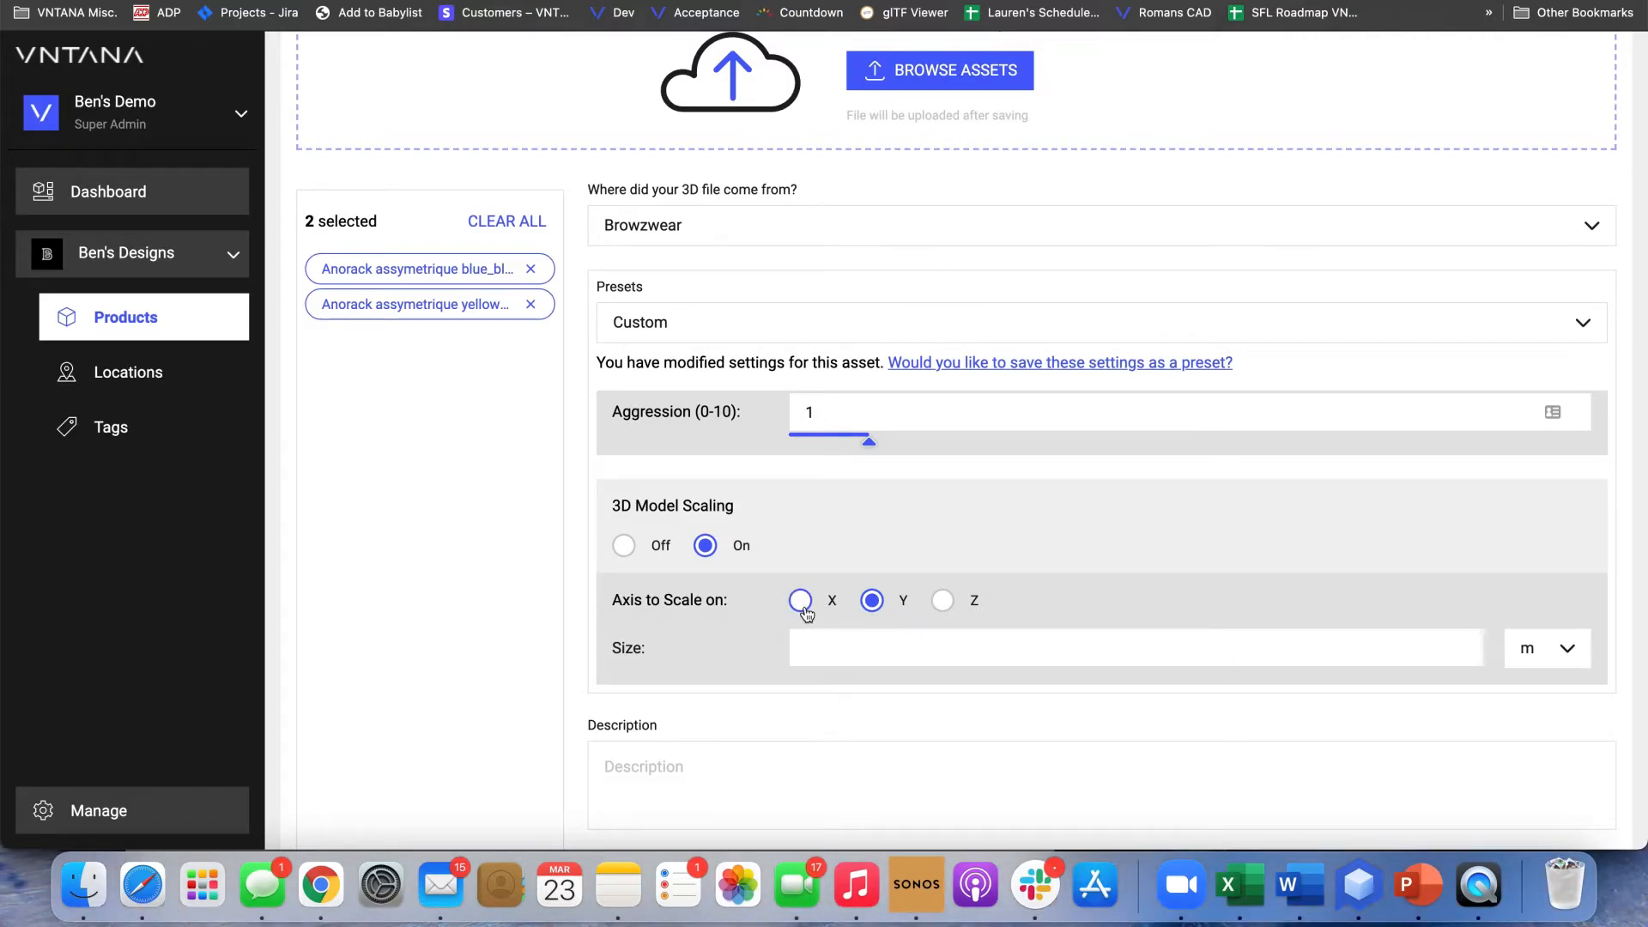
{"action": "left_click", "coordinate": [917, 651]}
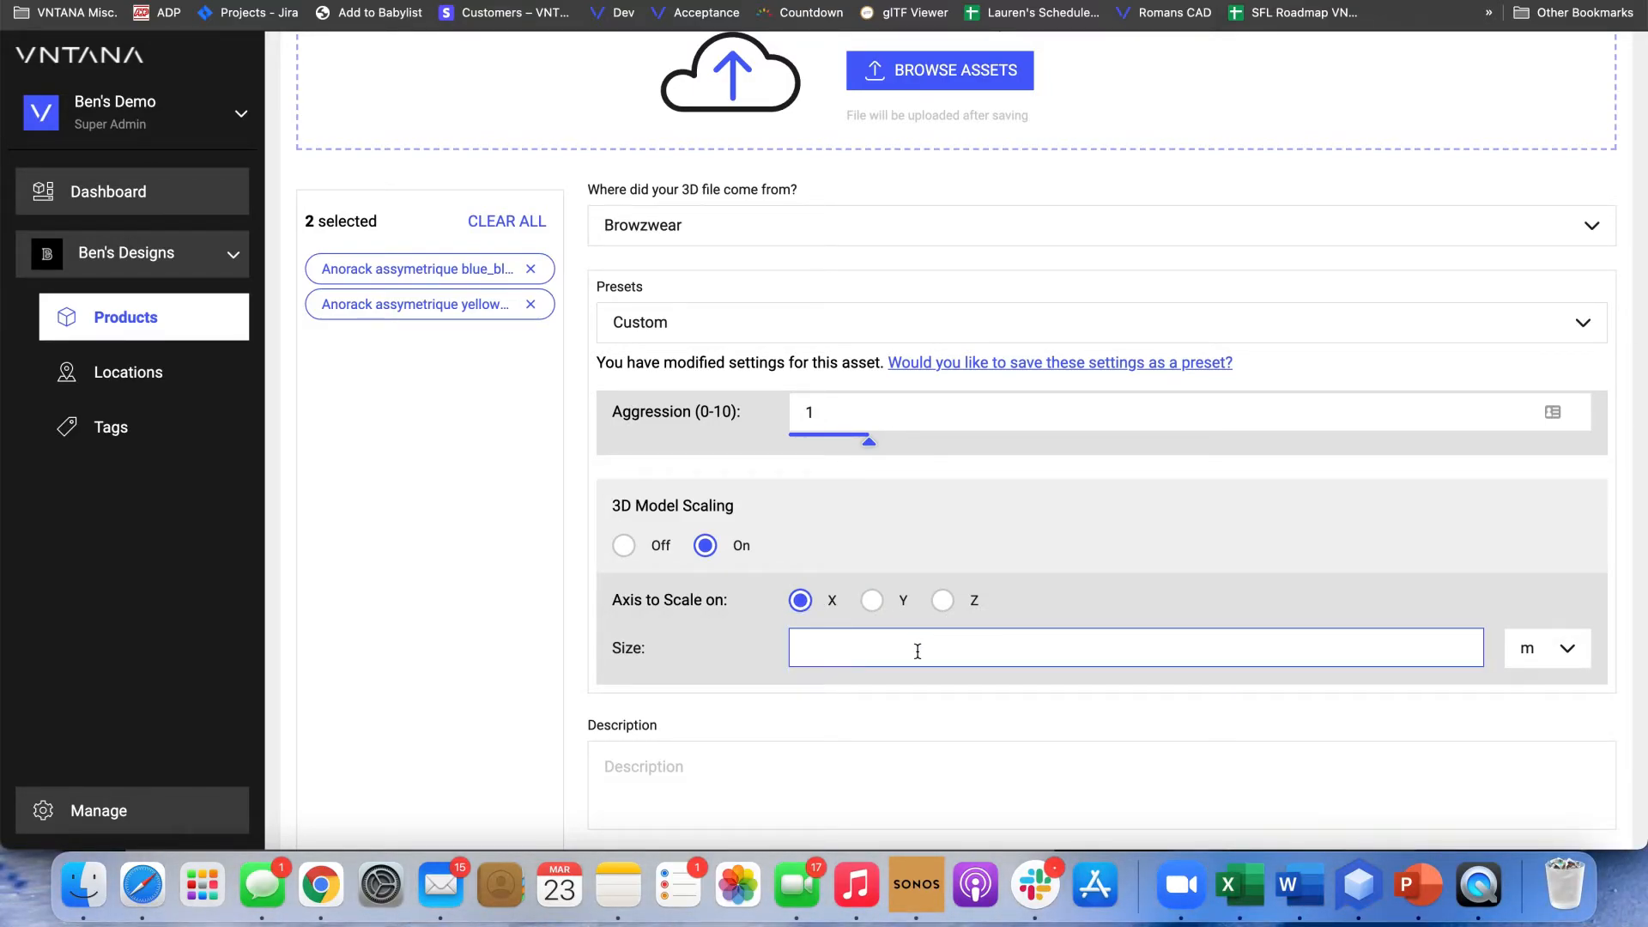
{"action": "type", "text": "1"}
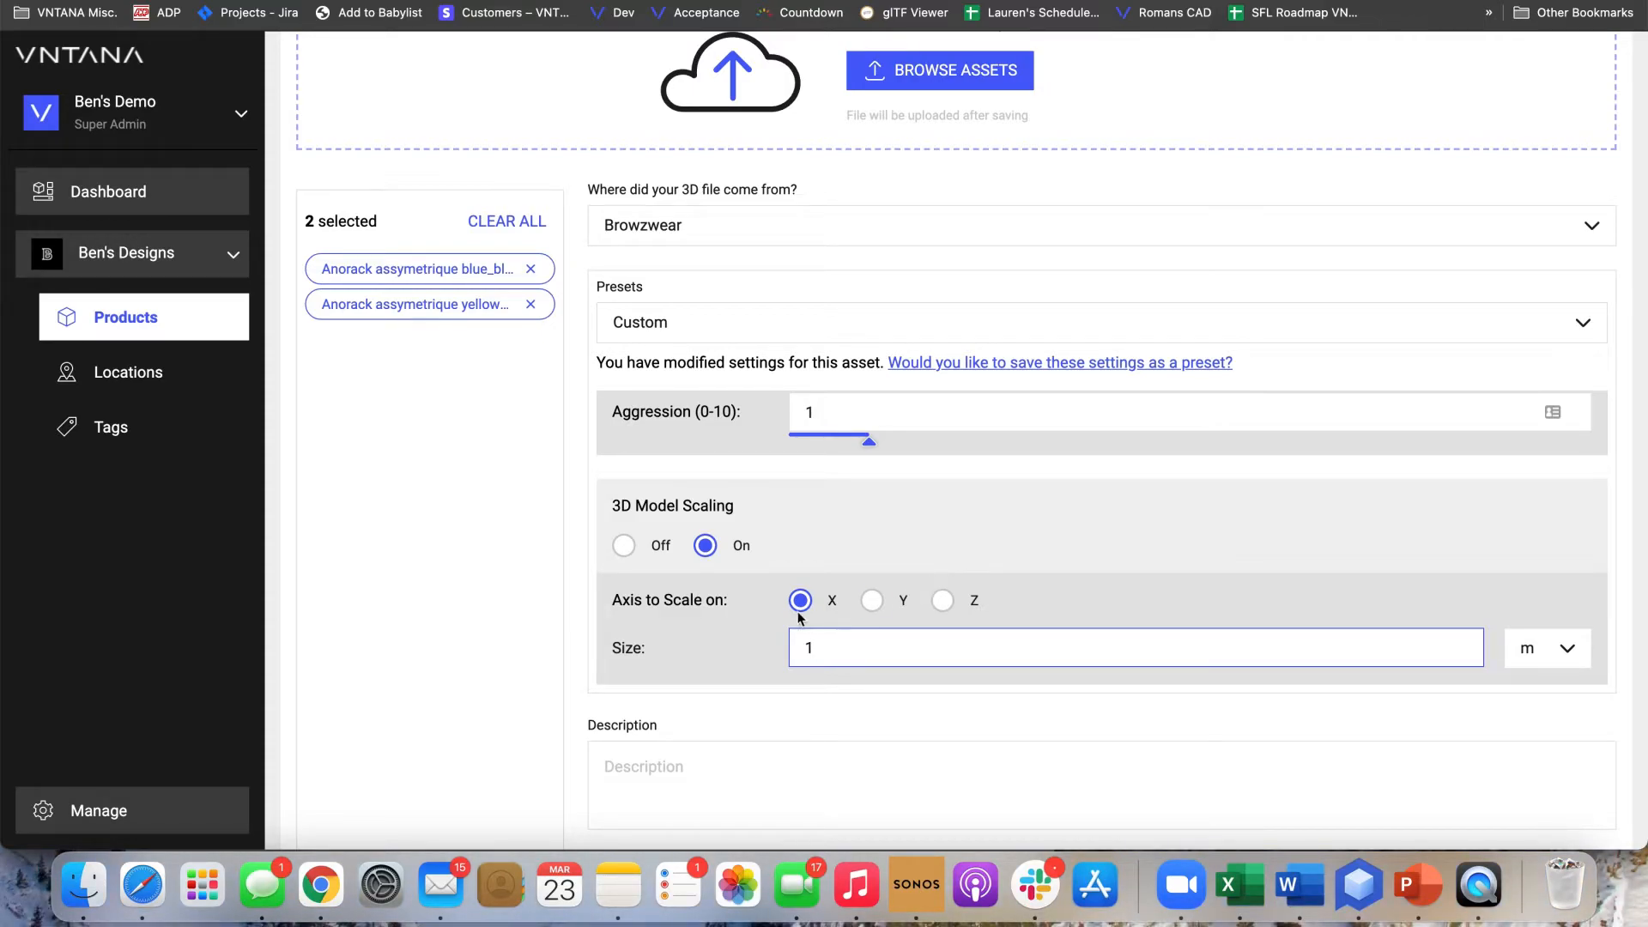
{"action": "left_click", "coordinate": [624, 546]}
{"action": "scroll", "coordinate": [688, 647], "scroll_direction": "down", "scroll_amount": 3}
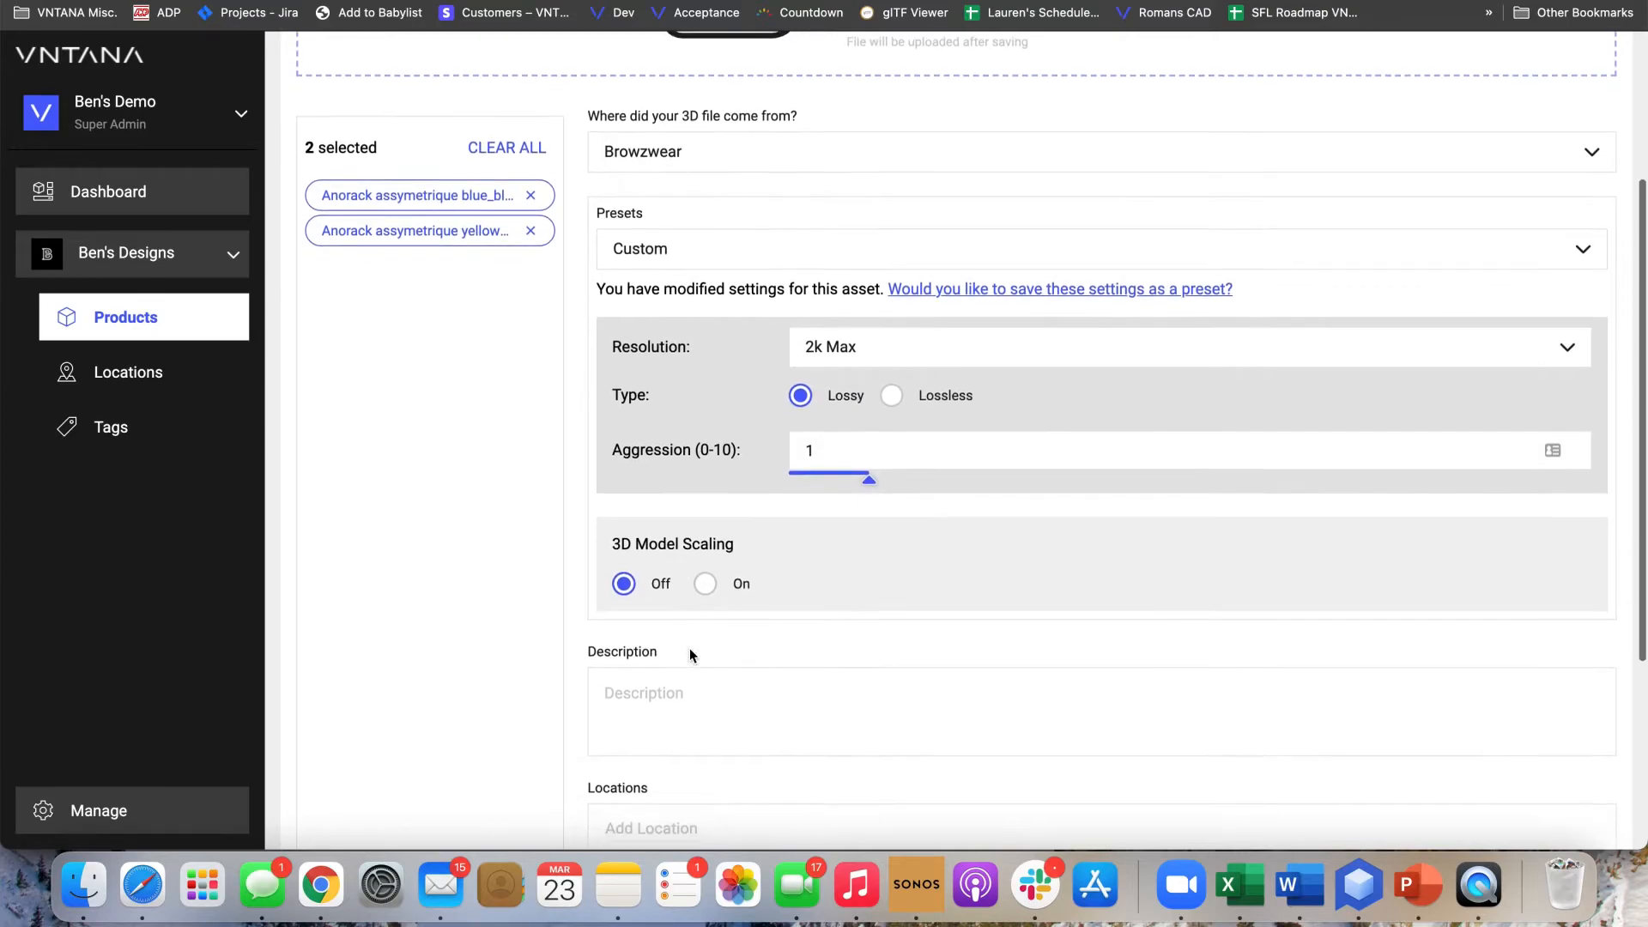
{"action": "left_click", "coordinate": [668, 553]}
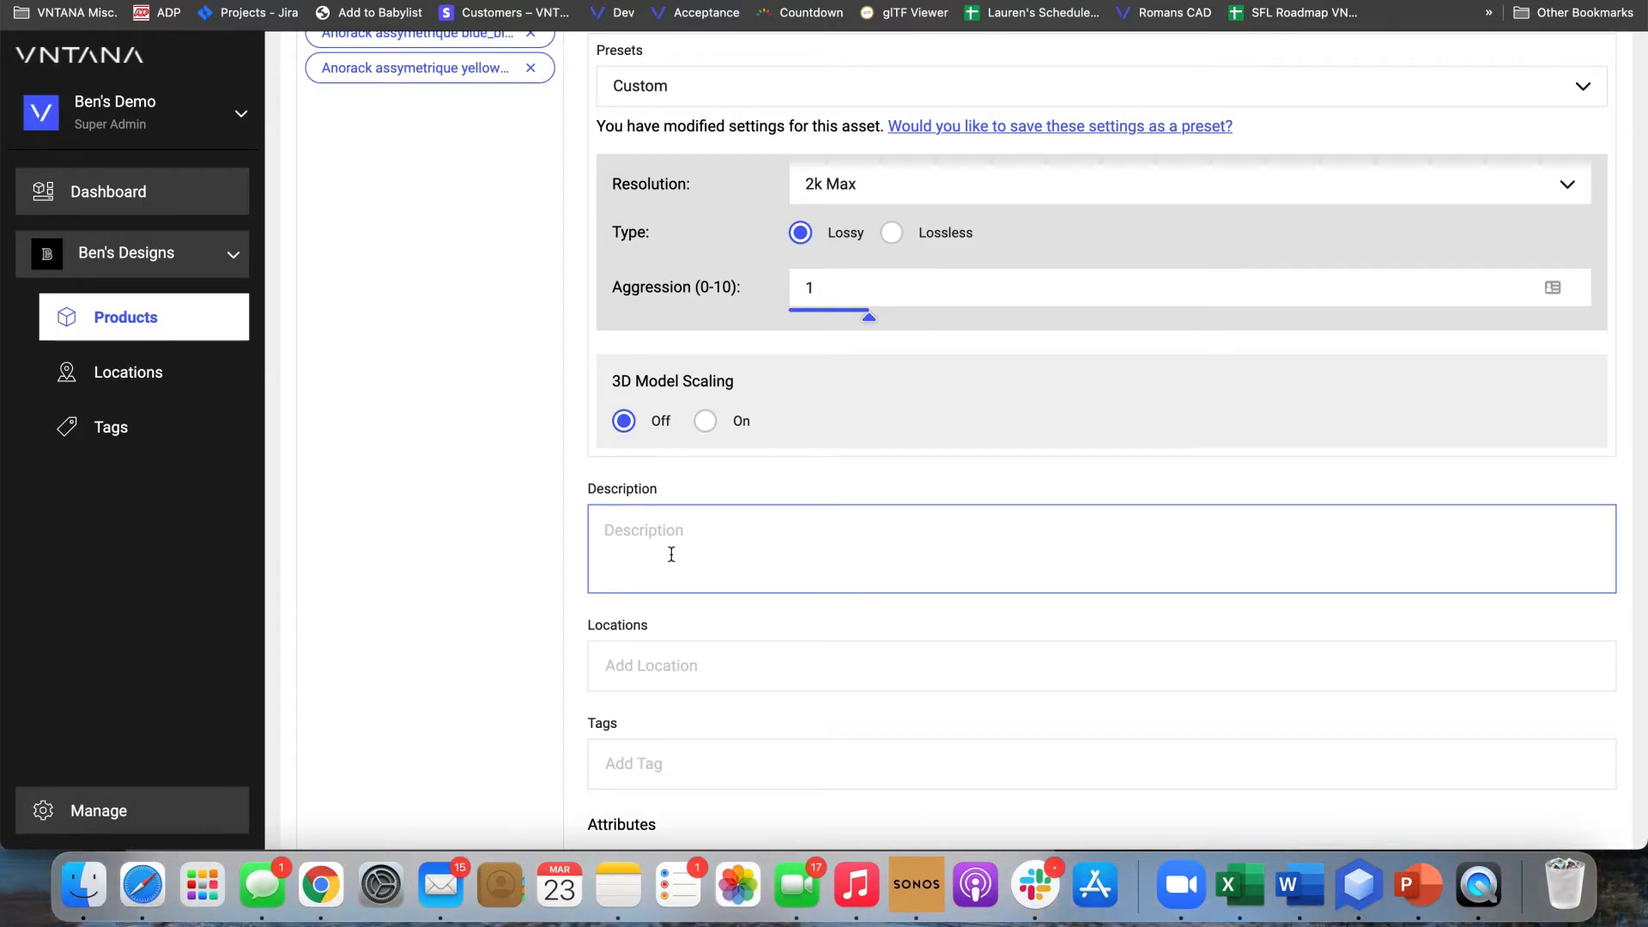
{"action": "scroll", "coordinate": [559, 404], "scroll_direction": "up", "scroll_amount": 2}
{"action": "scroll", "coordinate": [723, 615], "scroll_direction": "down", "scroll_amount": 2}
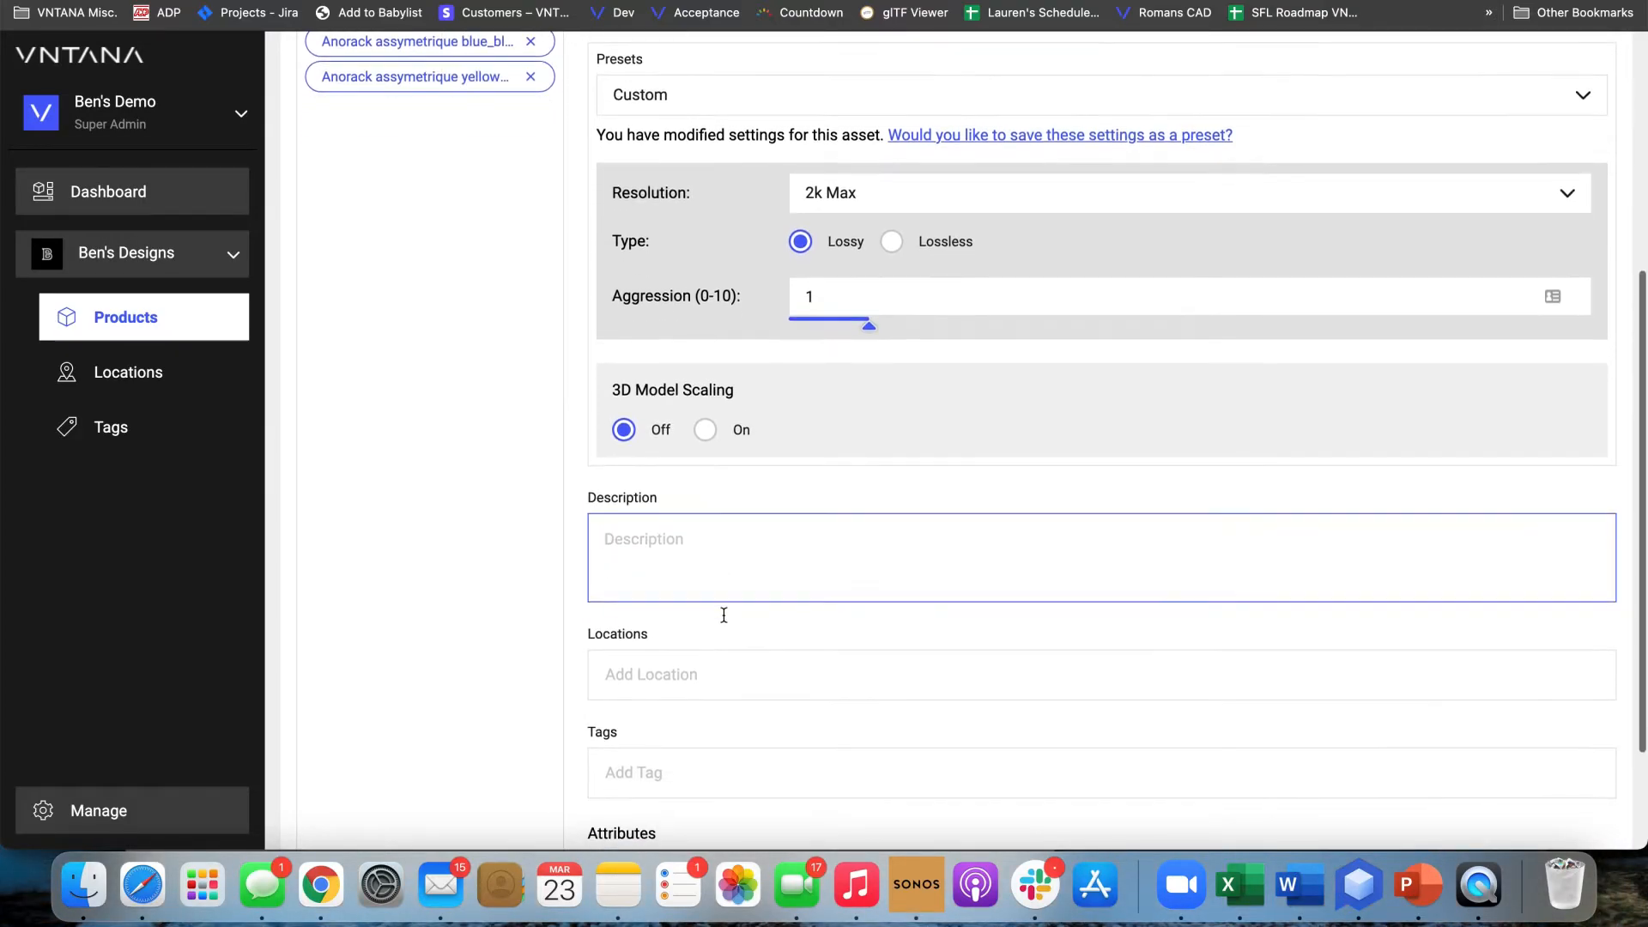
{"action": "scroll", "coordinate": [724, 615], "scroll_direction": "down", "scroll_amount": 2}
{"action": "left_click", "coordinate": [712, 619]}
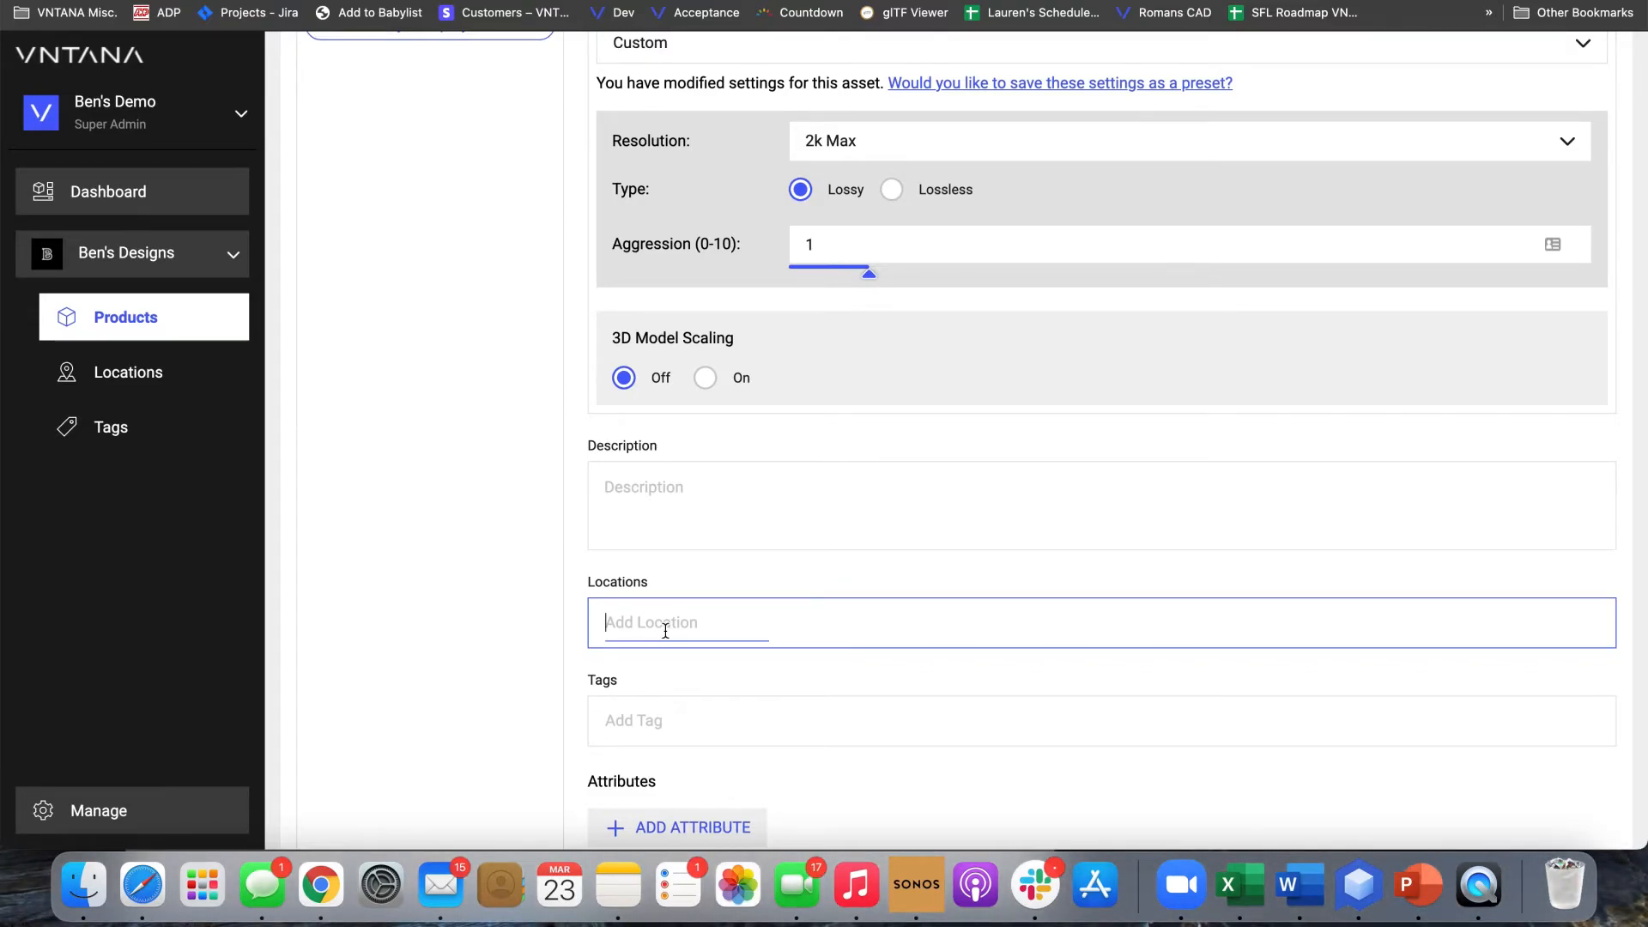
Add the tags Jackets, Fall Collection, 2022 and Goretex to the products
{"action": "left_click", "coordinate": [665, 712]}
{"action": "scroll", "coordinate": [665, 700], "scroll_direction": "down", "scroll_amount": 1}
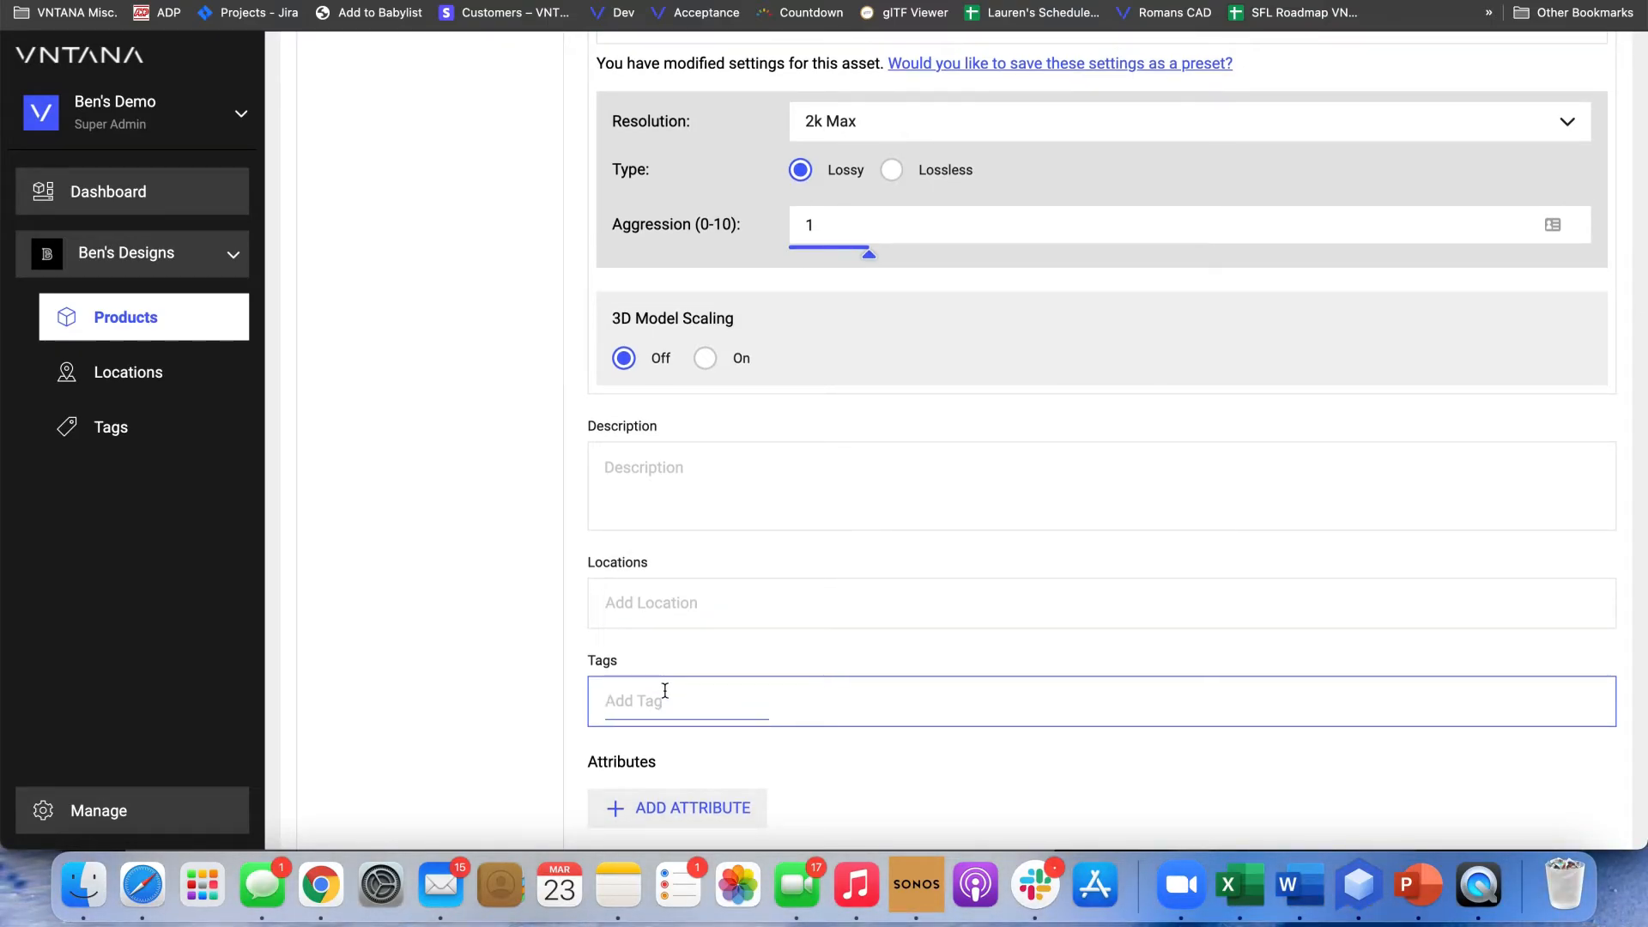
{"action": "type", "text": "Jackets"}
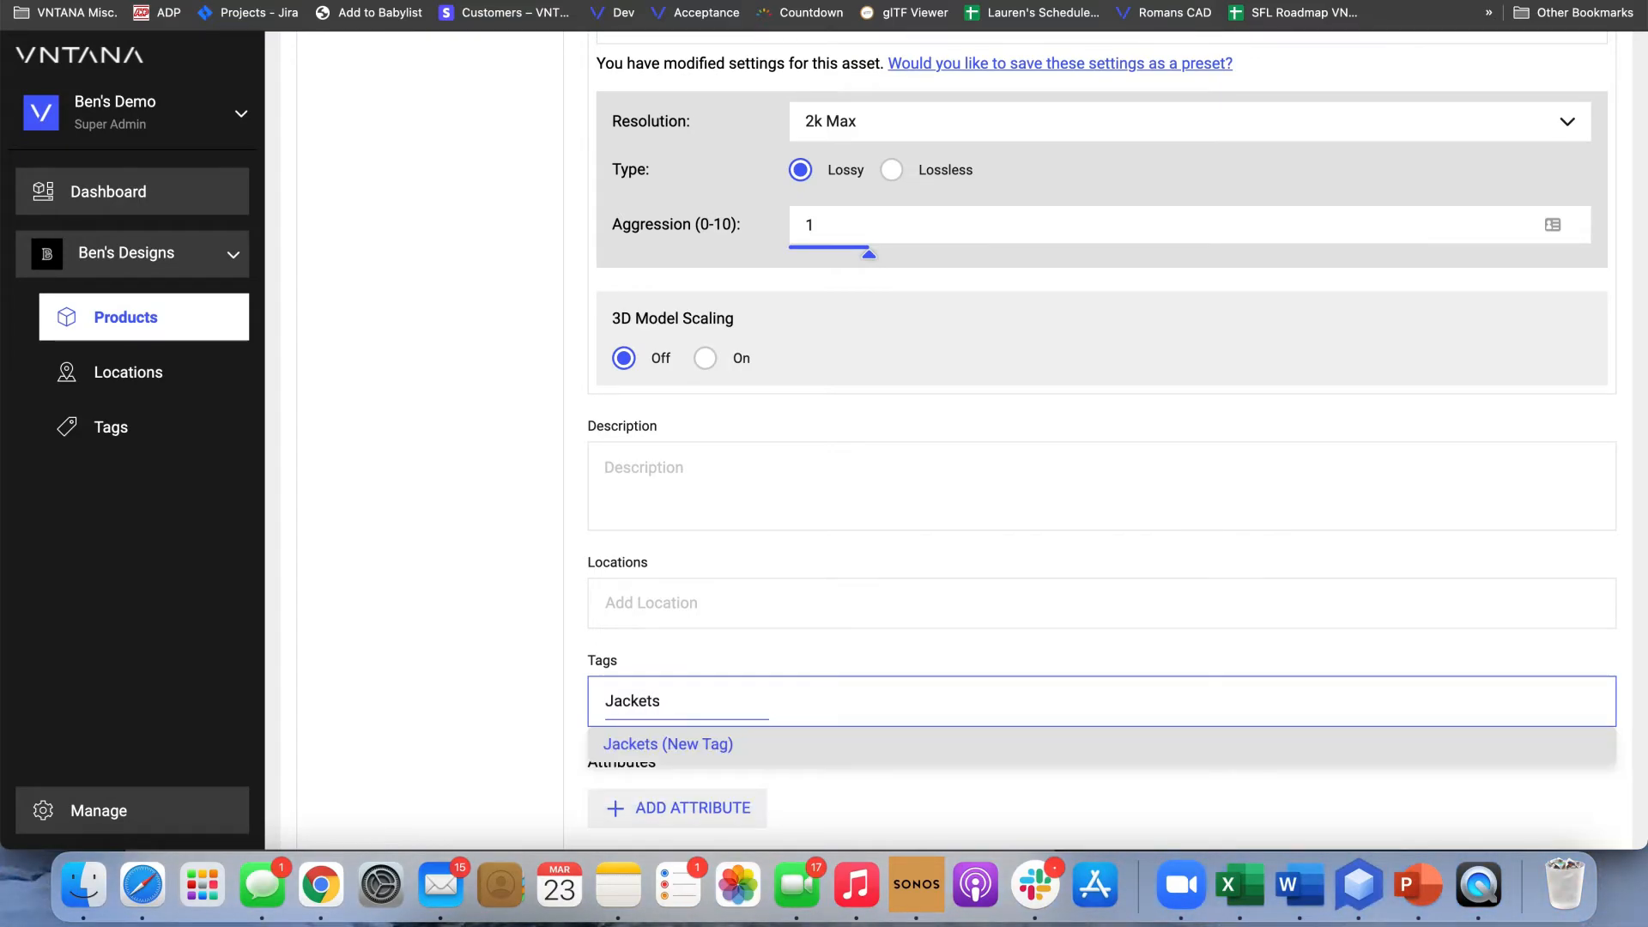
{"action": "key", "text": "Return"}
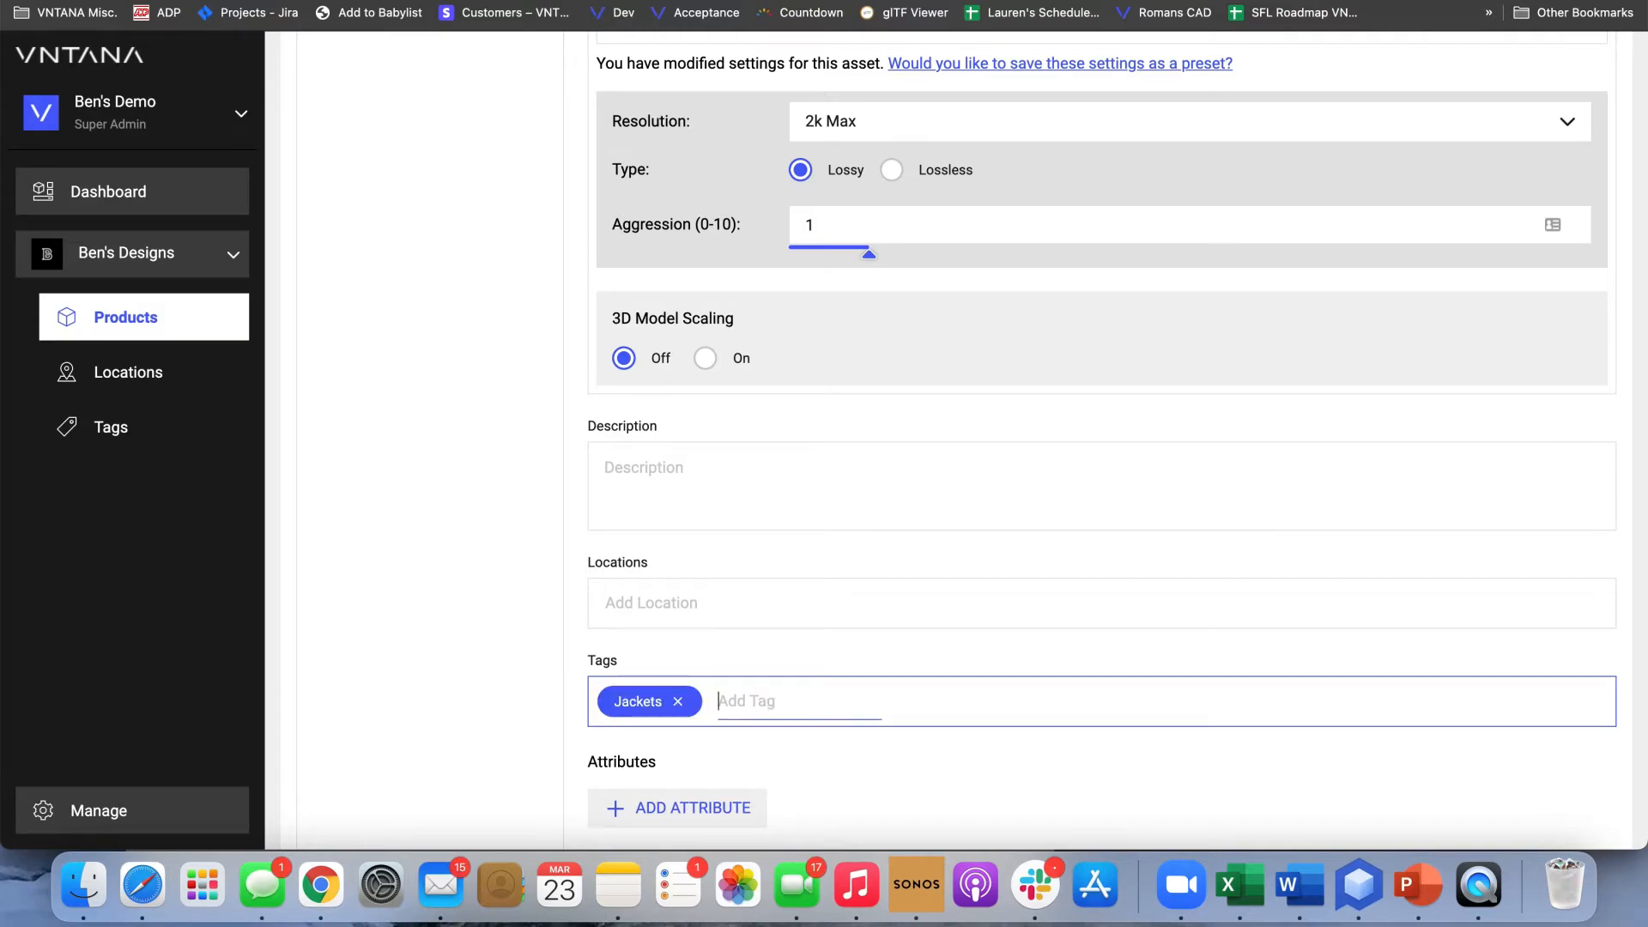
{"action": "type", "text": "Fall"}
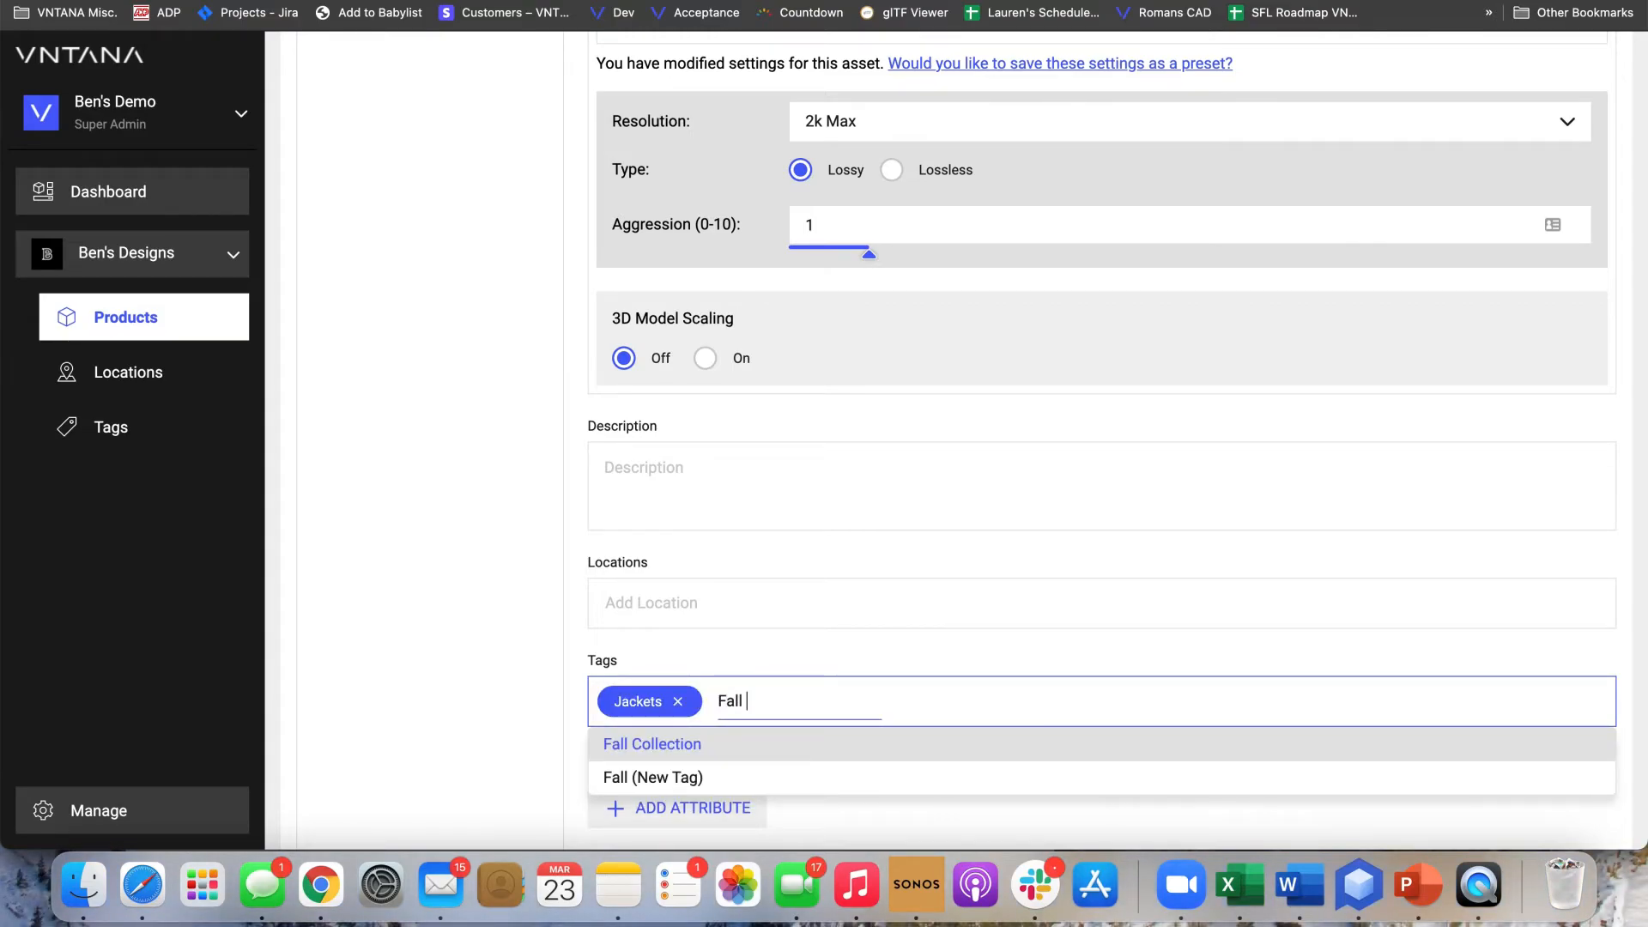
{"action": "key", "text": "Return"}
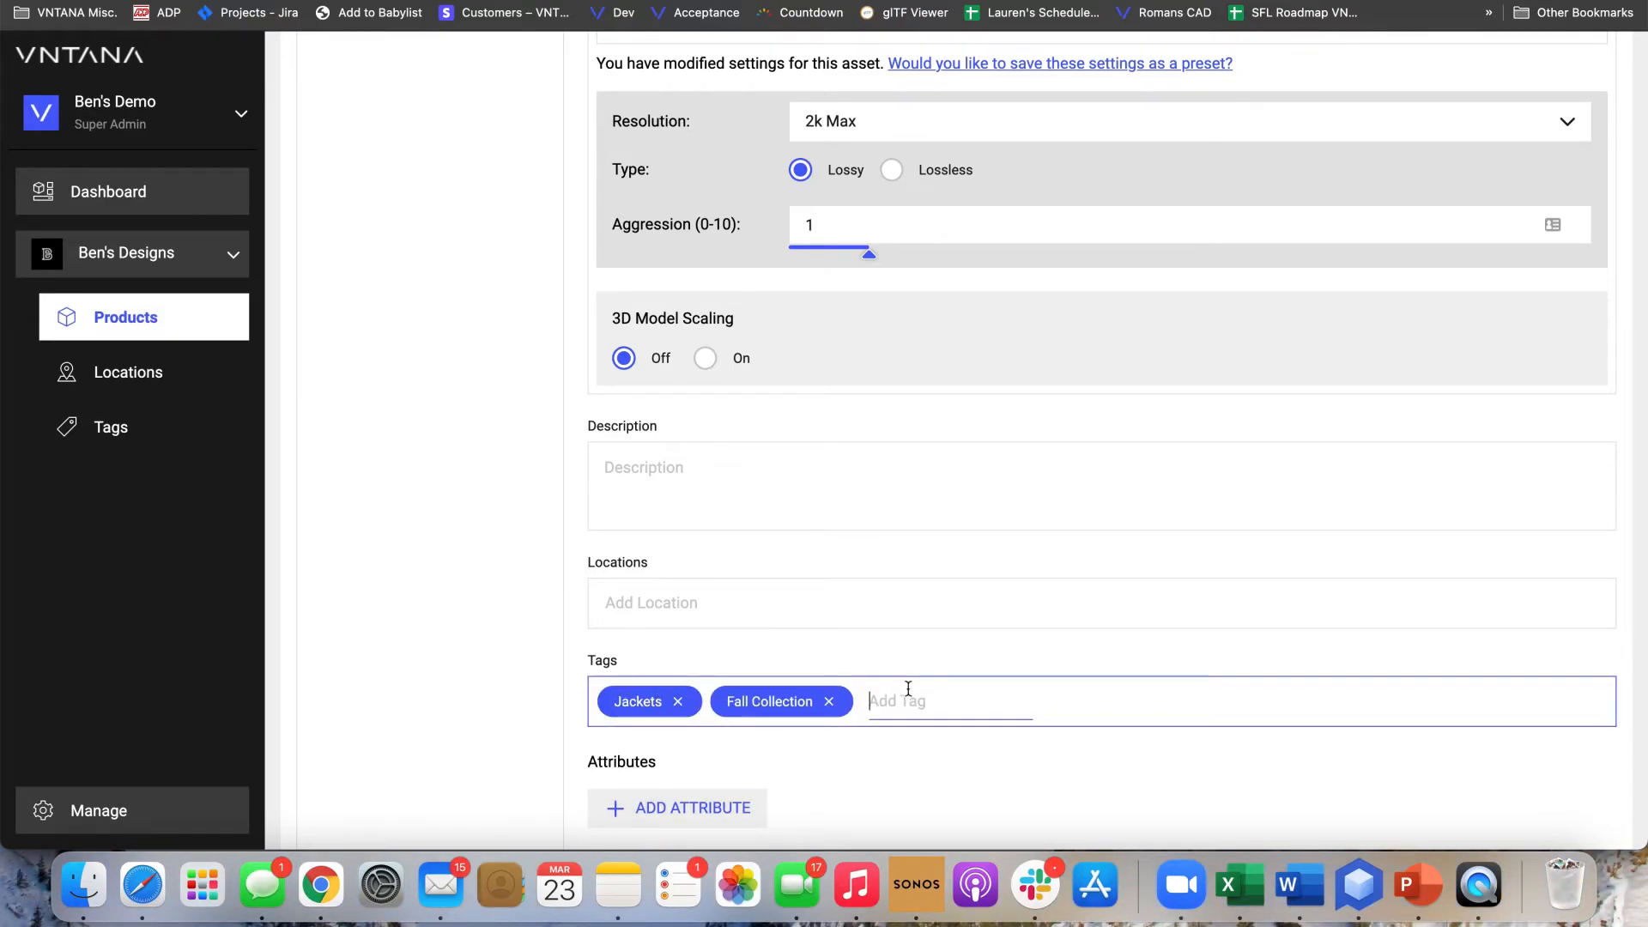
{"action": "type", "text": "2022"}
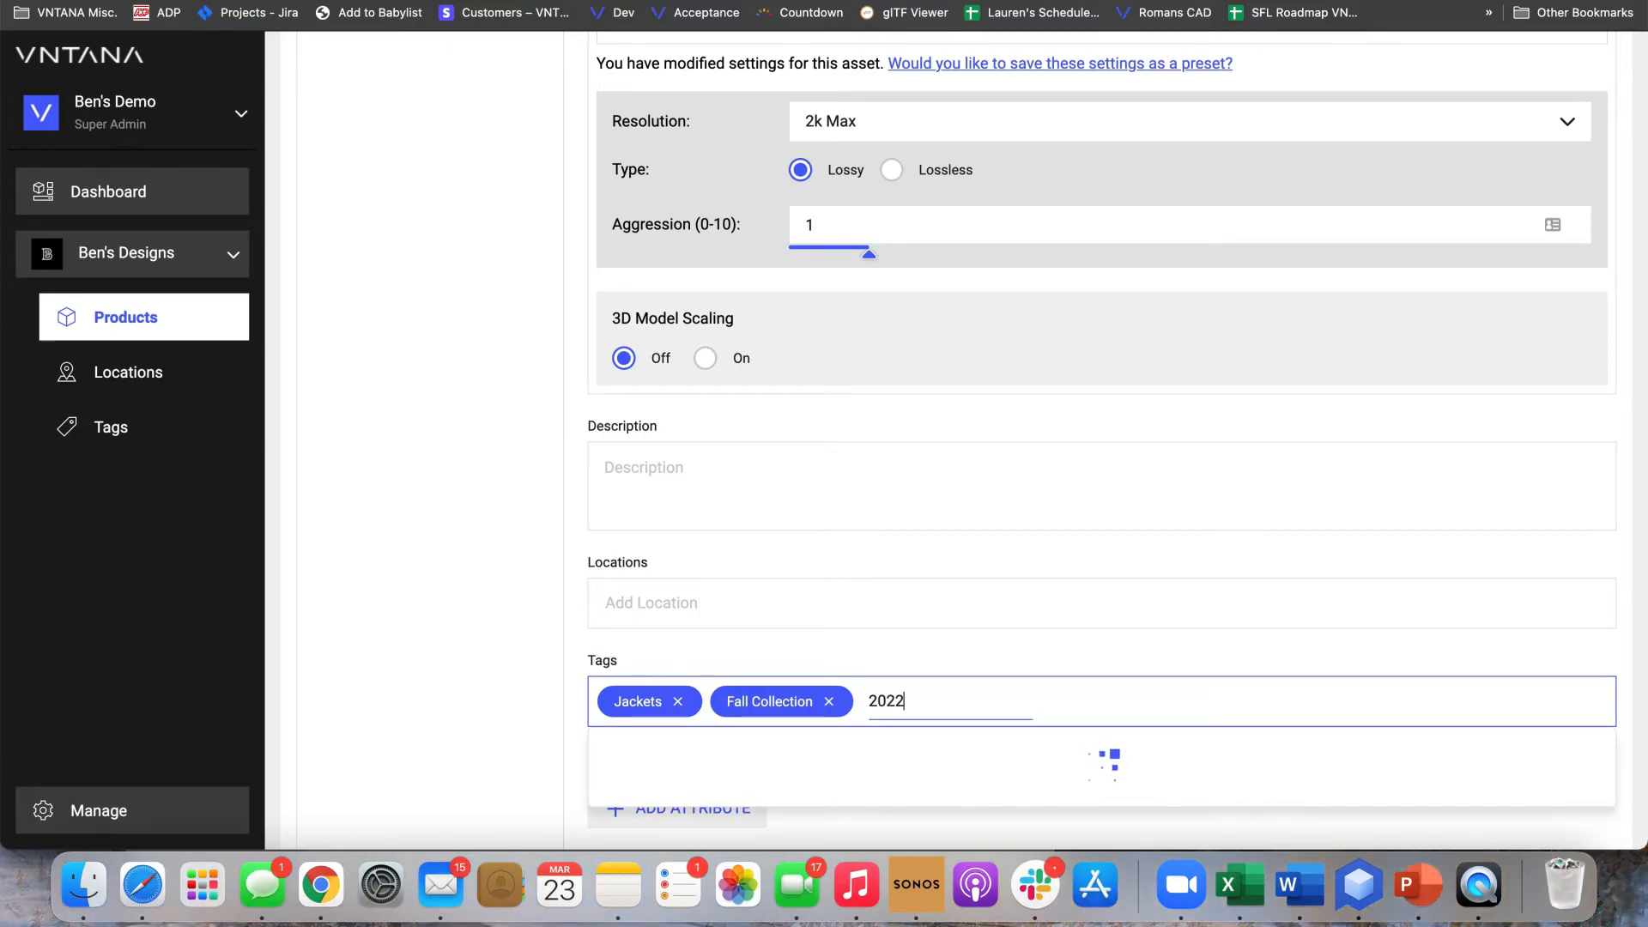
{"action": "key", "text": "Return"}
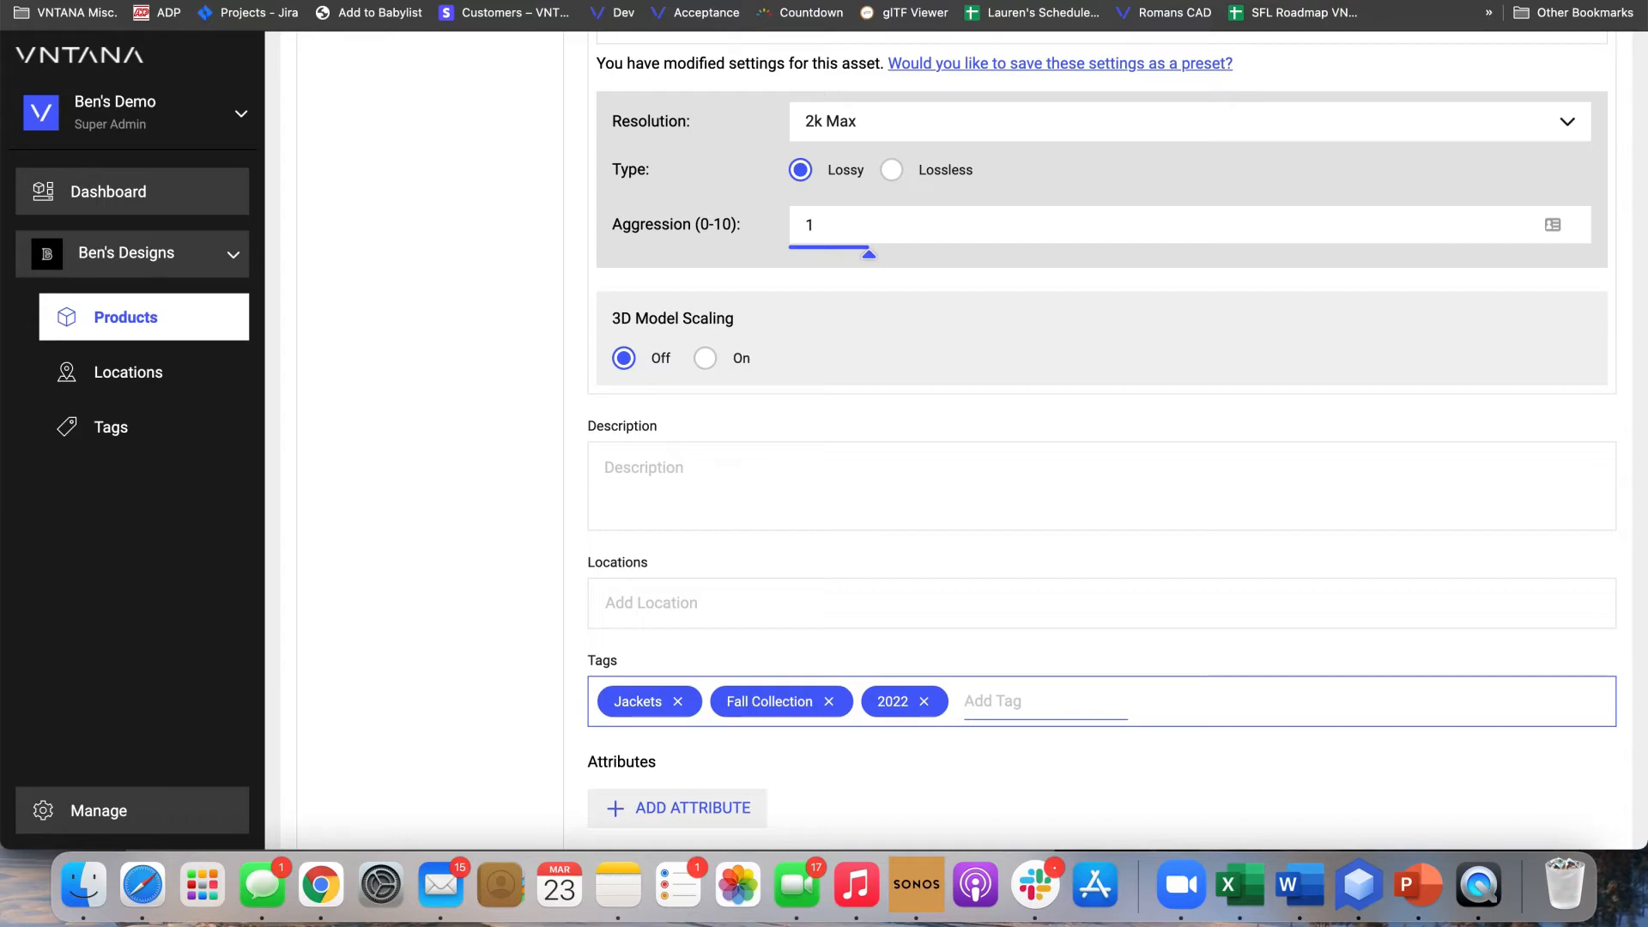
{"action": "type", "text": "Goretex"}
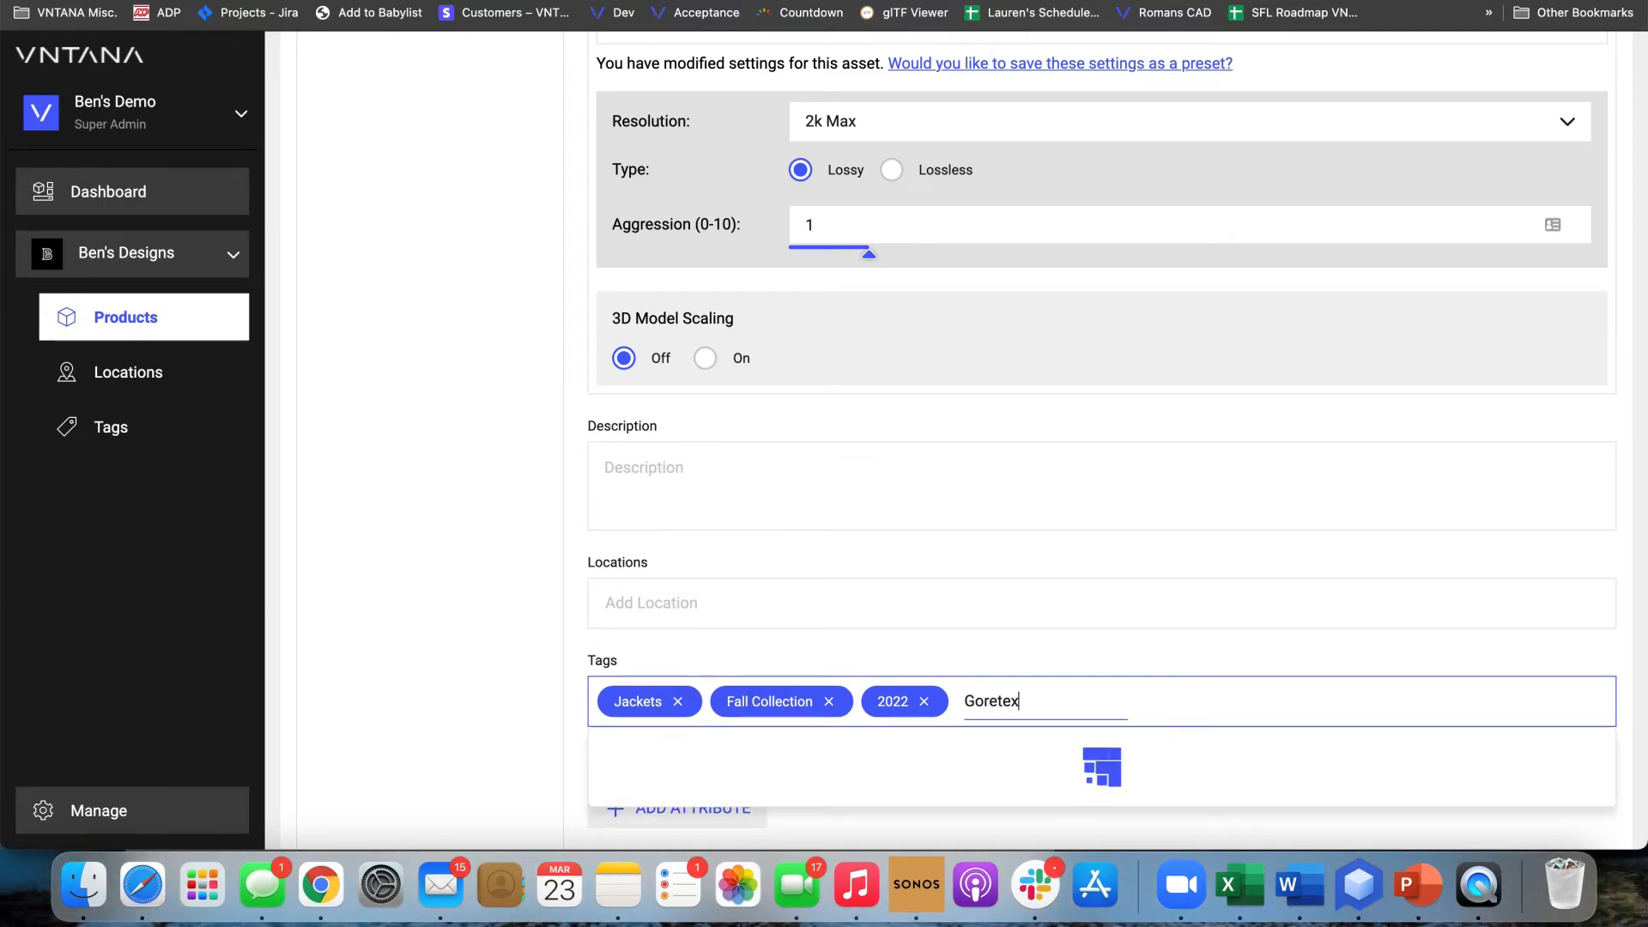
{"action": "key", "text": "Return"}
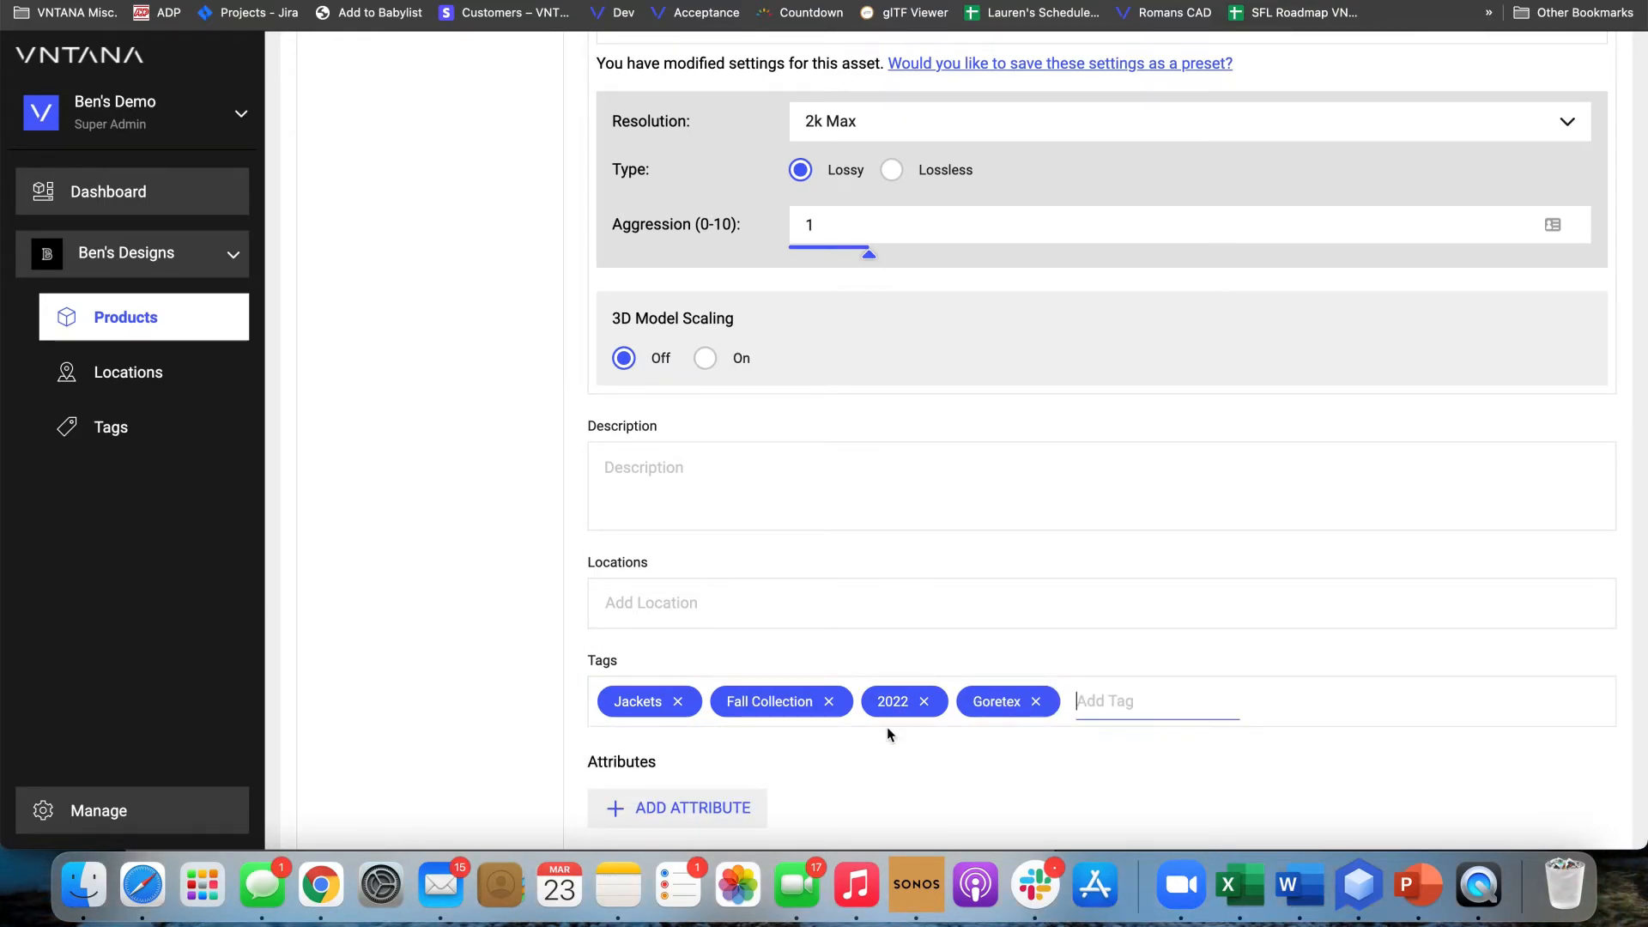
{"action": "left_click", "coordinate": [1031, 771]}
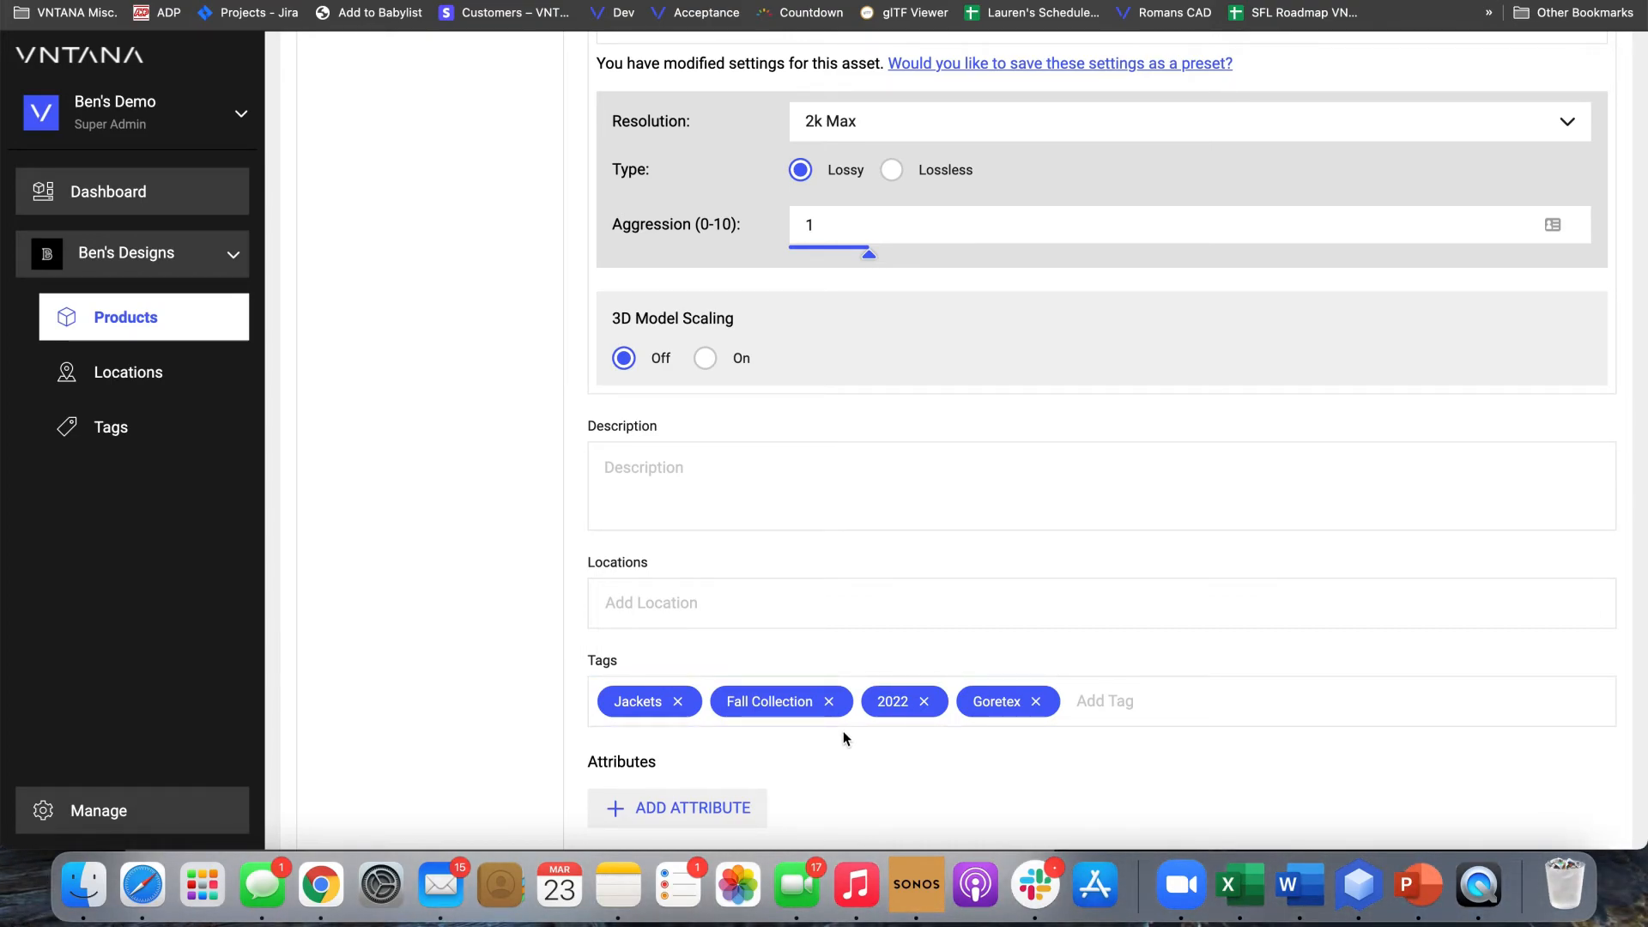
Add an attribute named SKU with the value 823482
{"action": "left_click", "coordinate": [713, 809]}
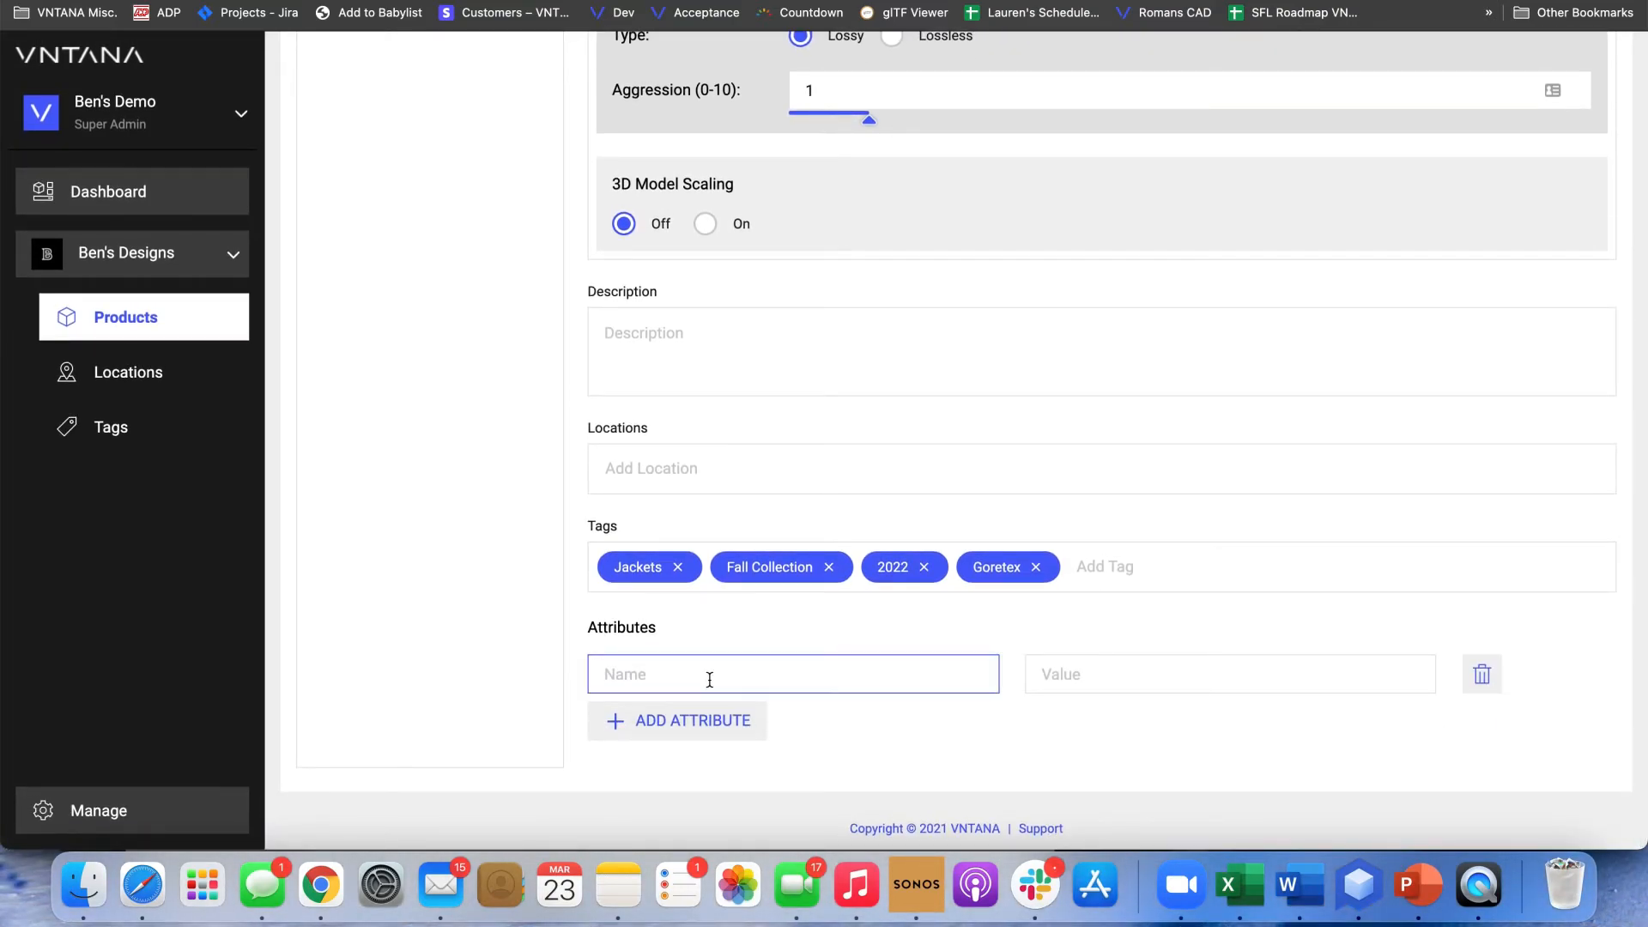
{"action": "type", "text": "SKU"}
{"action": "key", "text": "Tab"}
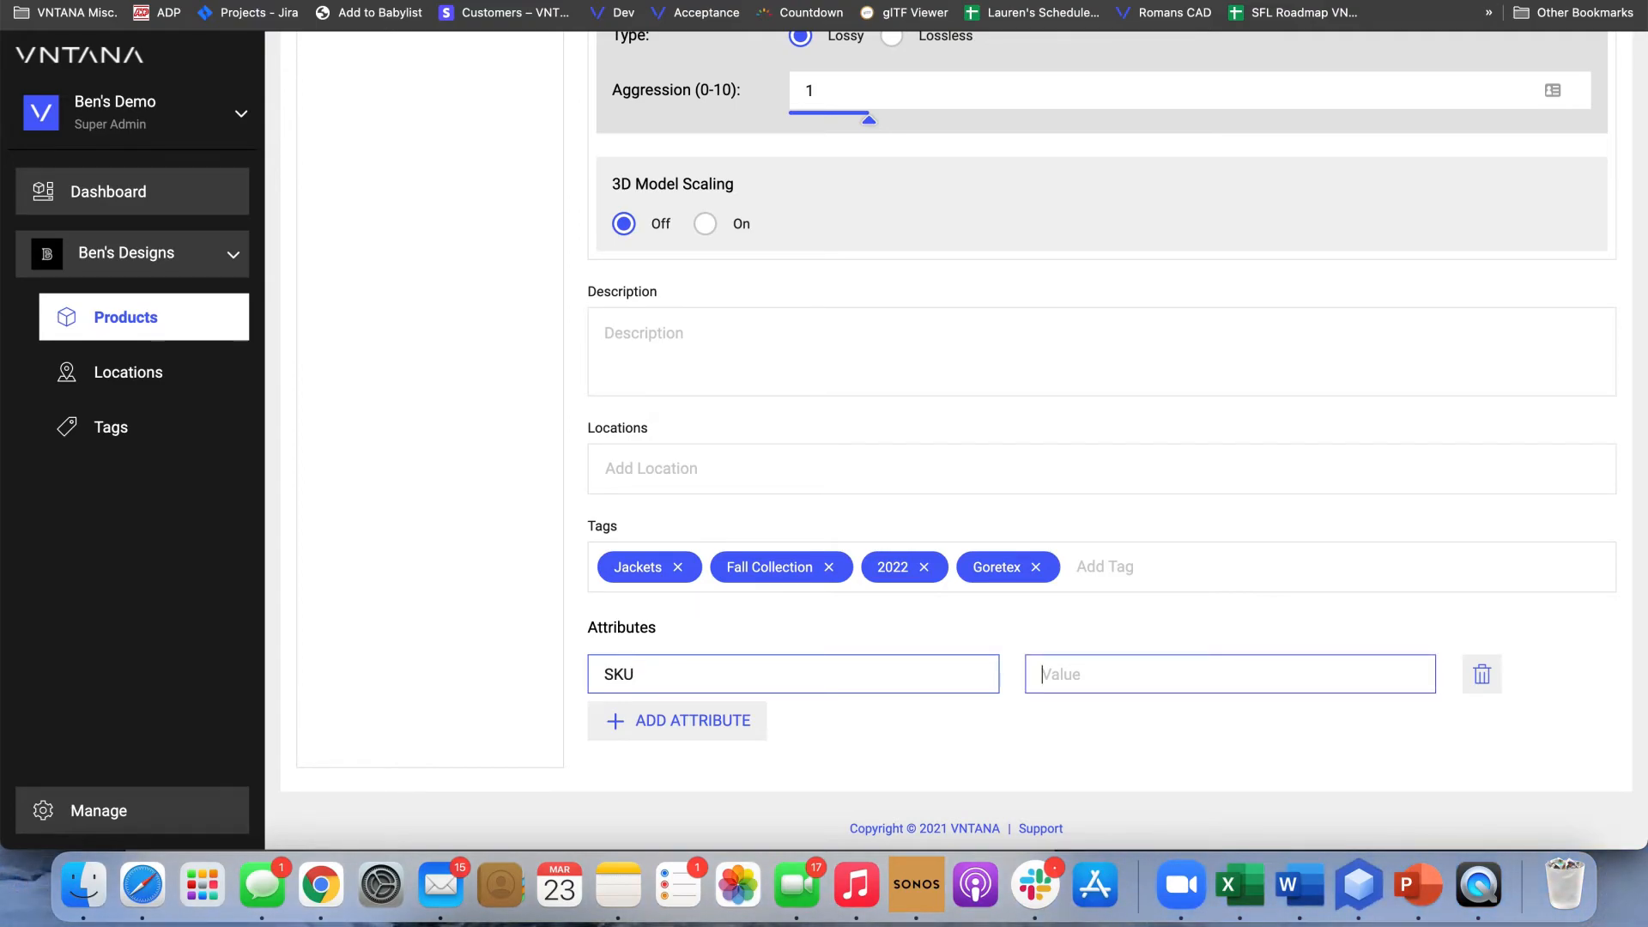
{"action": "type", "text": "i3"}
{"action": "type", "text": "823482"}
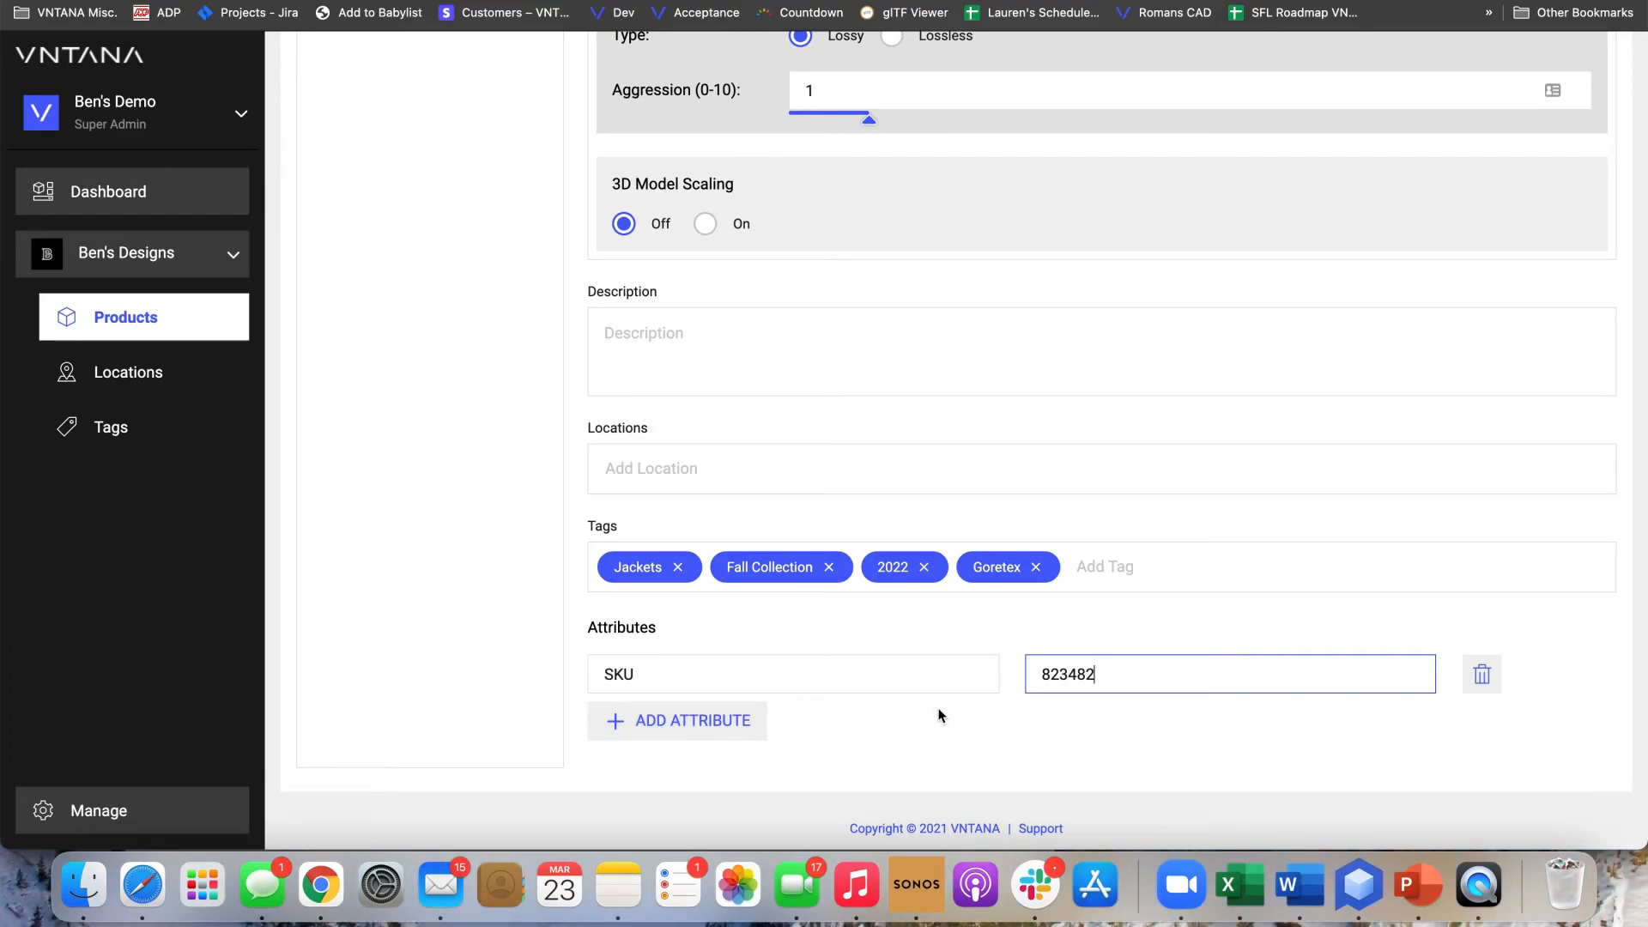
Add a second attribute named Price with the value $100
{"action": "left_click", "coordinate": [725, 720]}
{"action": "left_click", "coordinate": [717, 720]}
{"action": "type", "text": "Price"}
{"action": "left_click", "coordinate": [1042, 721]}
{"action": "type", "text": "$100"}
{"action": "left_click", "coordinate": [889, 782]}
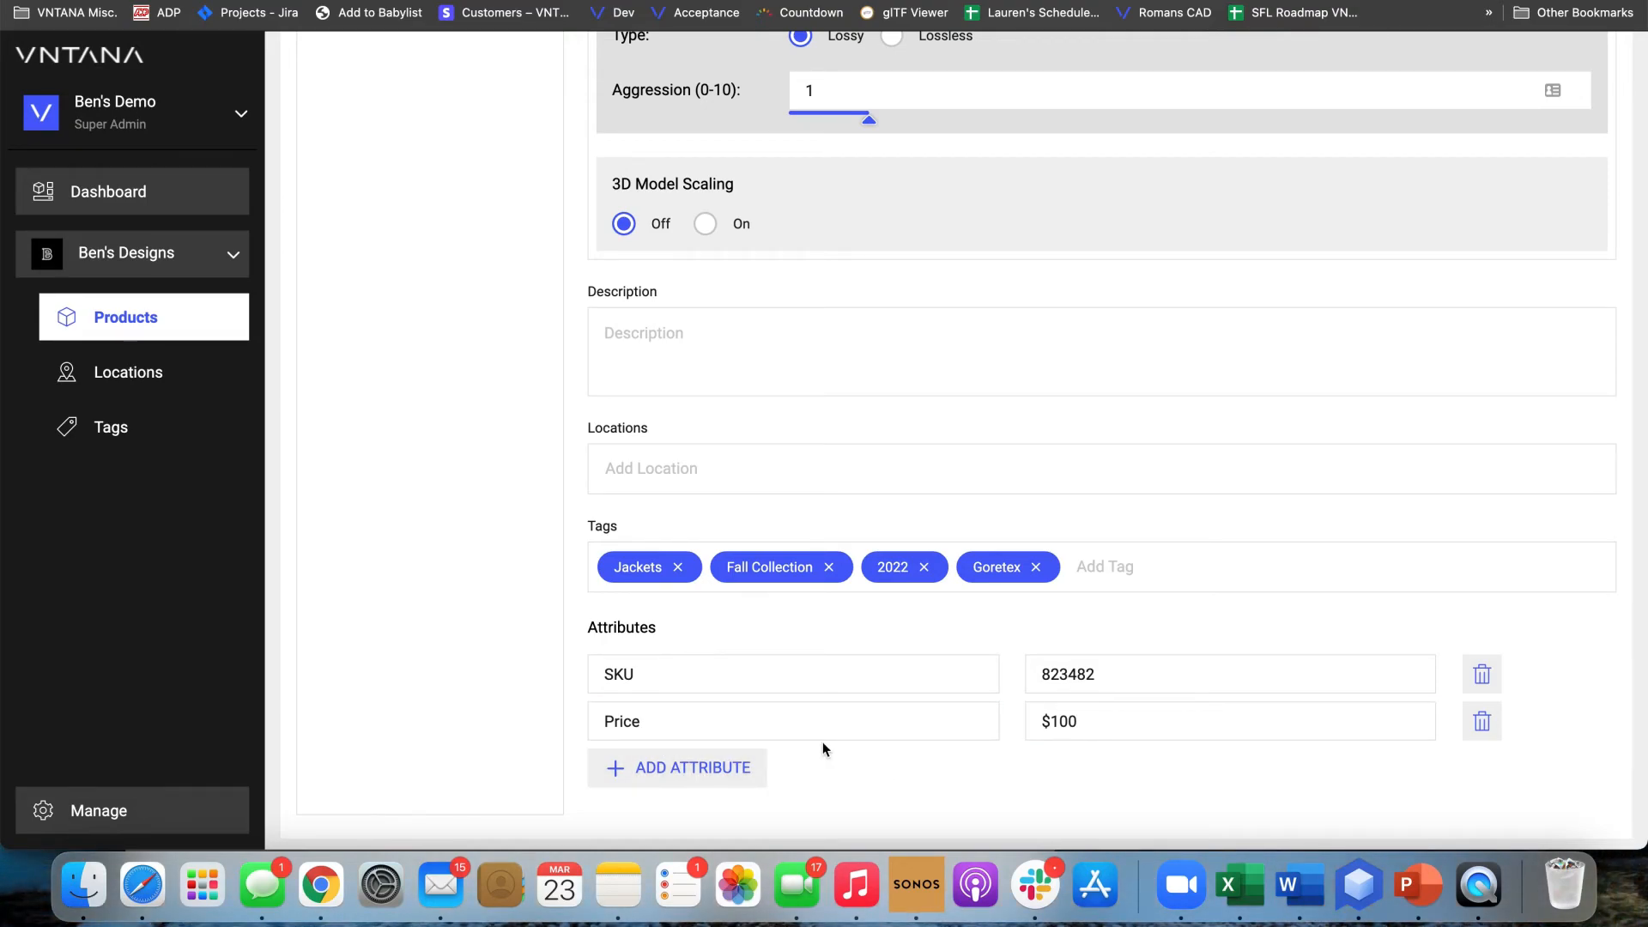
Create the two anorak products without publishing them
{"action": "scroll", "coordinate": [853, 747], "scroll_direction": "up", "scroll_amount": 7}
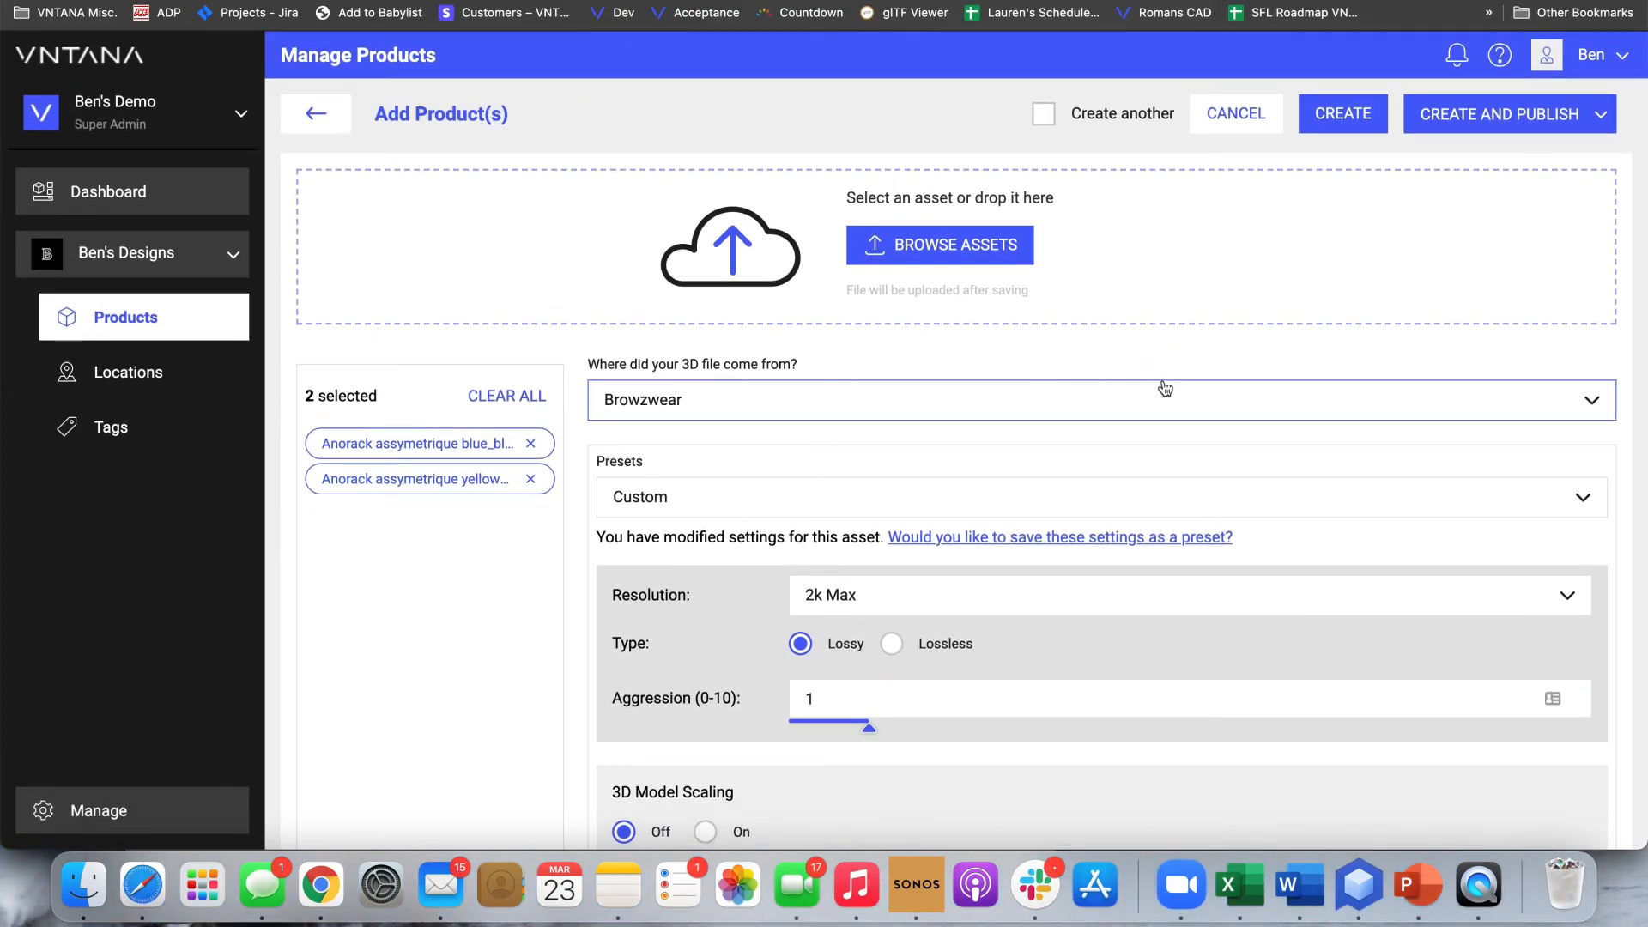
{"action": "left_click", "coordinate": [1342, 118]}
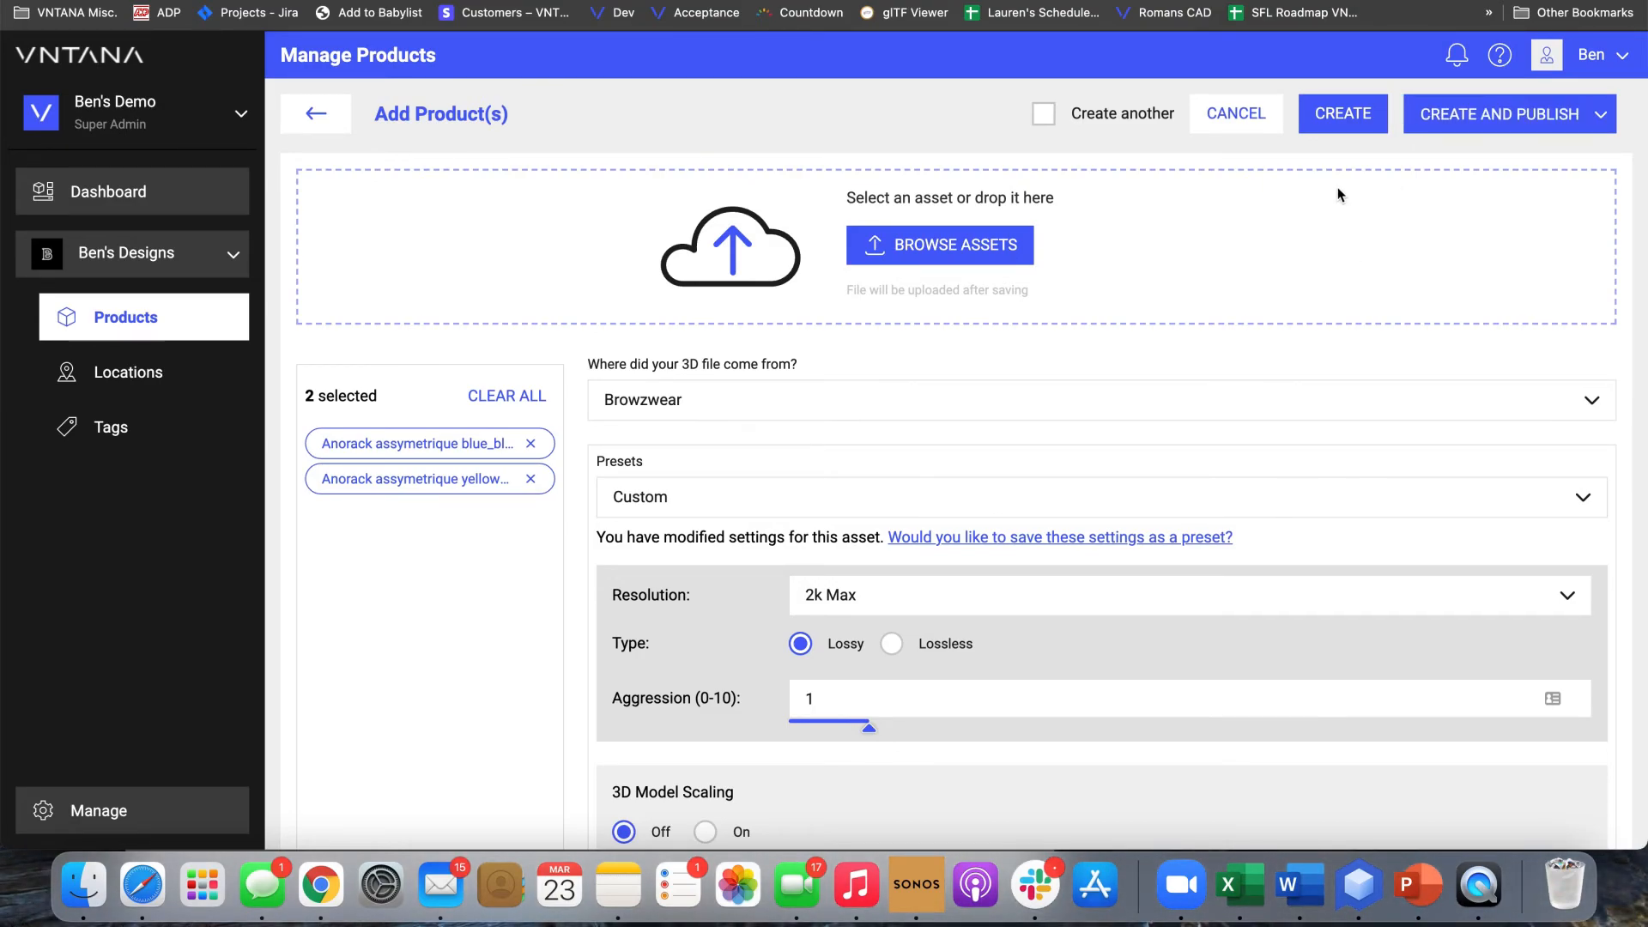
{"action": "left_click", "coordinate": [1330, 131]}
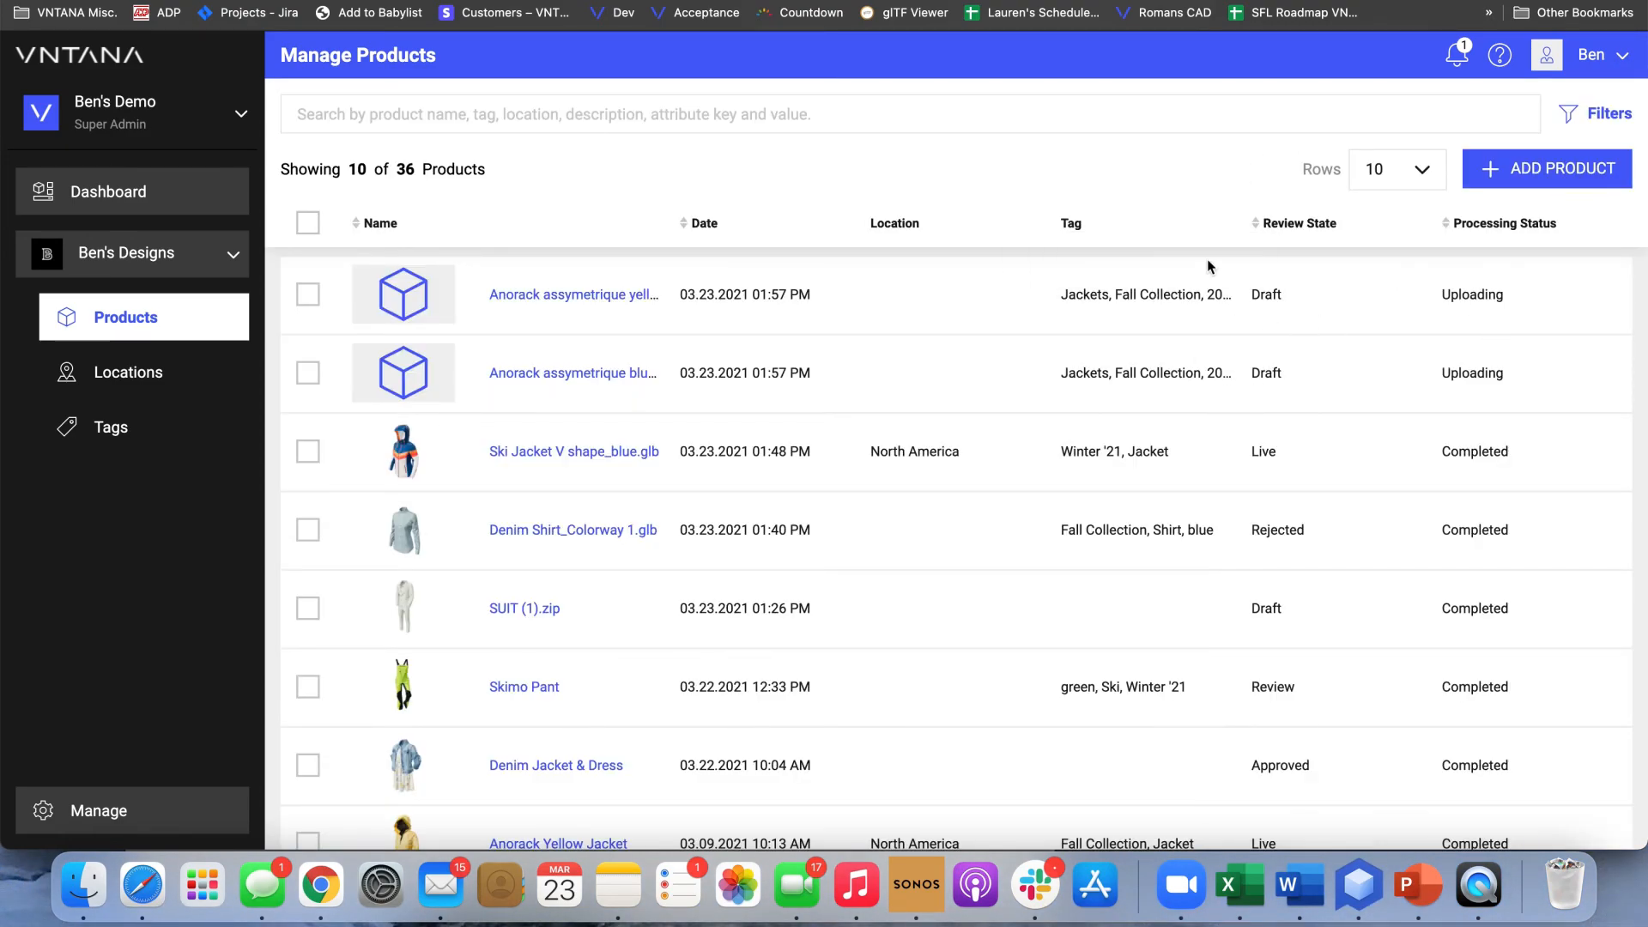
Review the details and processing settings of Anorack assymetrique yellow_yellow.glb and return to the product list
{"action": "left_click", "coordinate": [583, 302]}
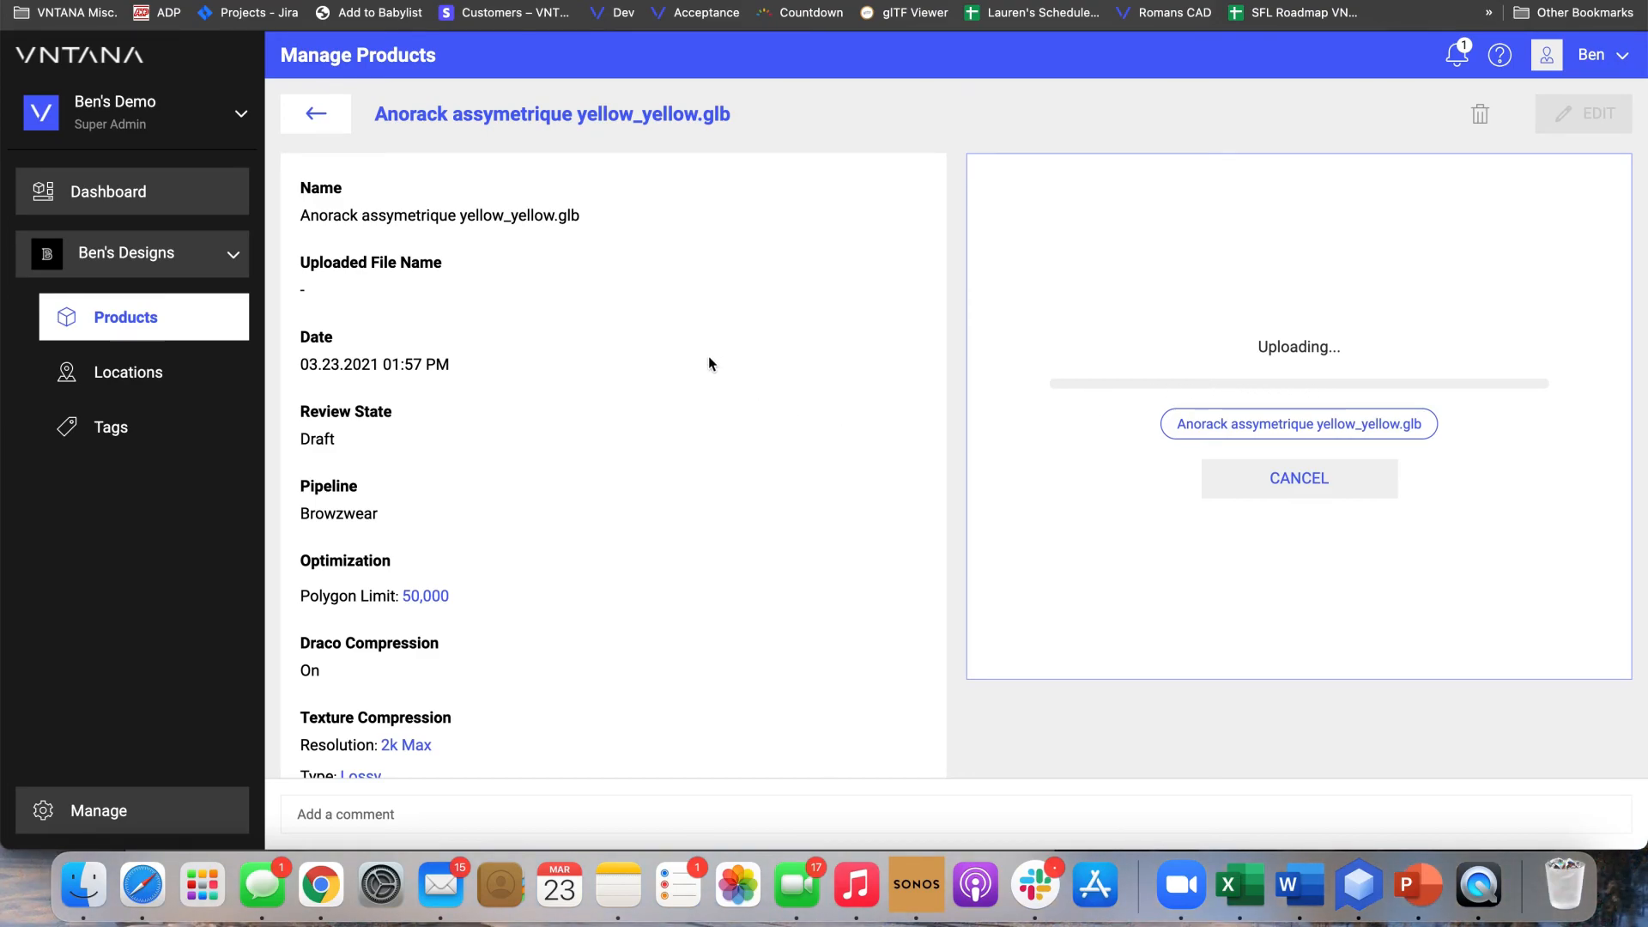
{"action": "scroll", "coordinate": [626, 341], "scroll_direction": "down", "scroll_amount": 2}
{"action": "scroll", "coordinate": [626, 340], "scroll_direction": "down", "scroll_amount": 1}
{"action": "scroll", "coordinate": [626, 341], "scroll_direction": "up", "scroll_amount": 3}
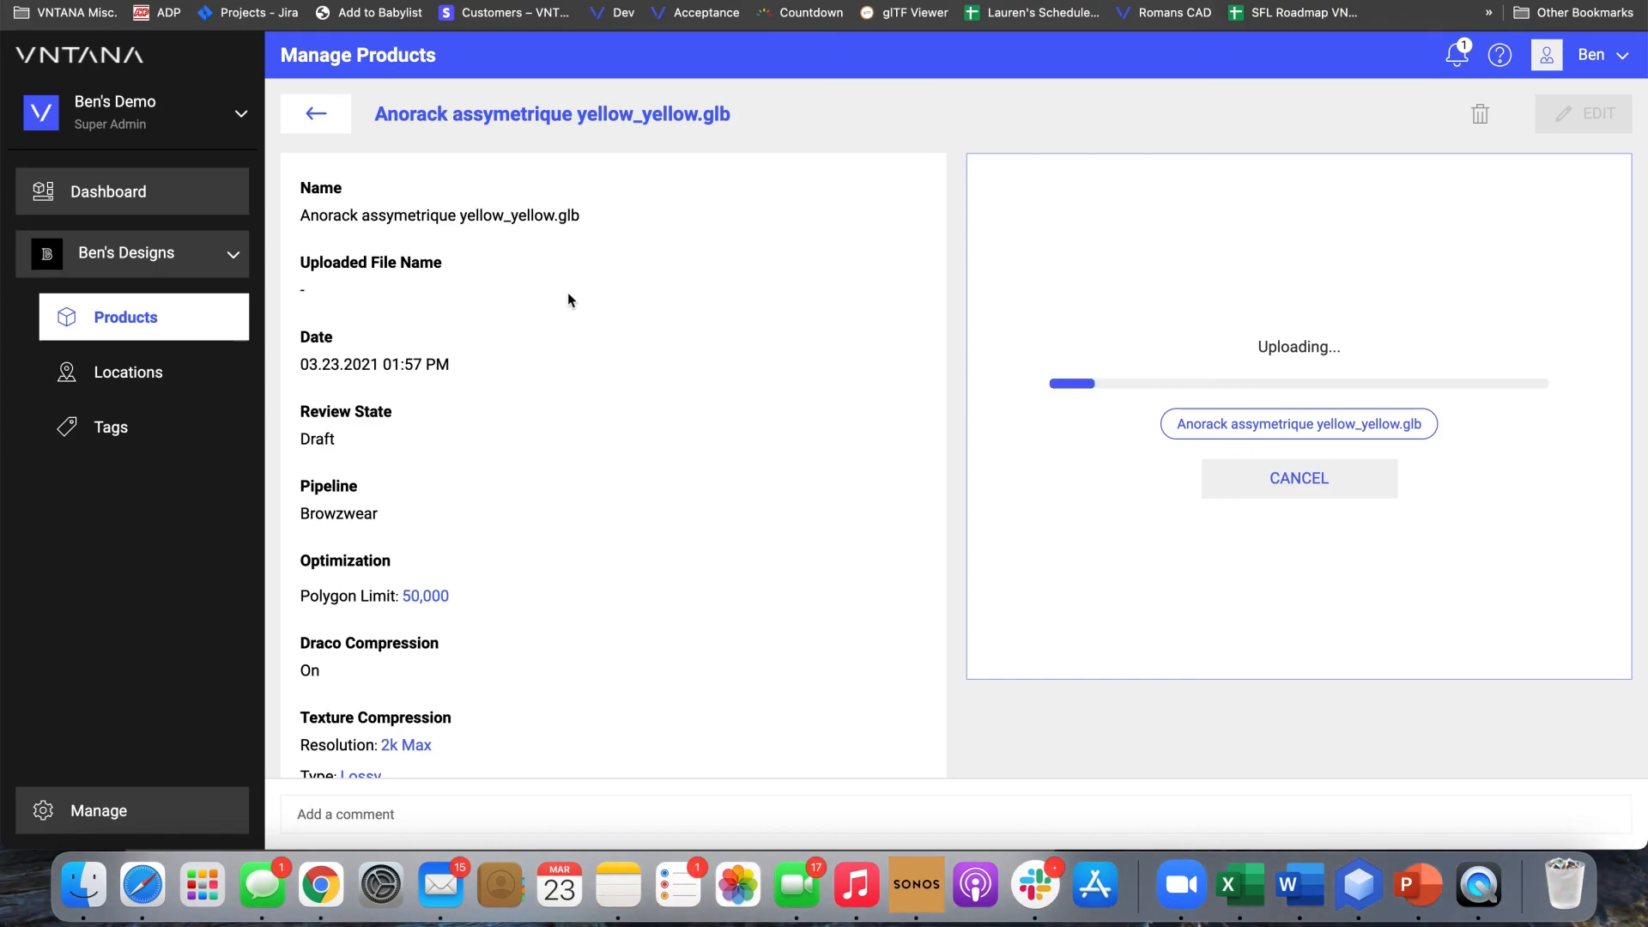
{"action": "left_click", "coordinate": [330, 124]}
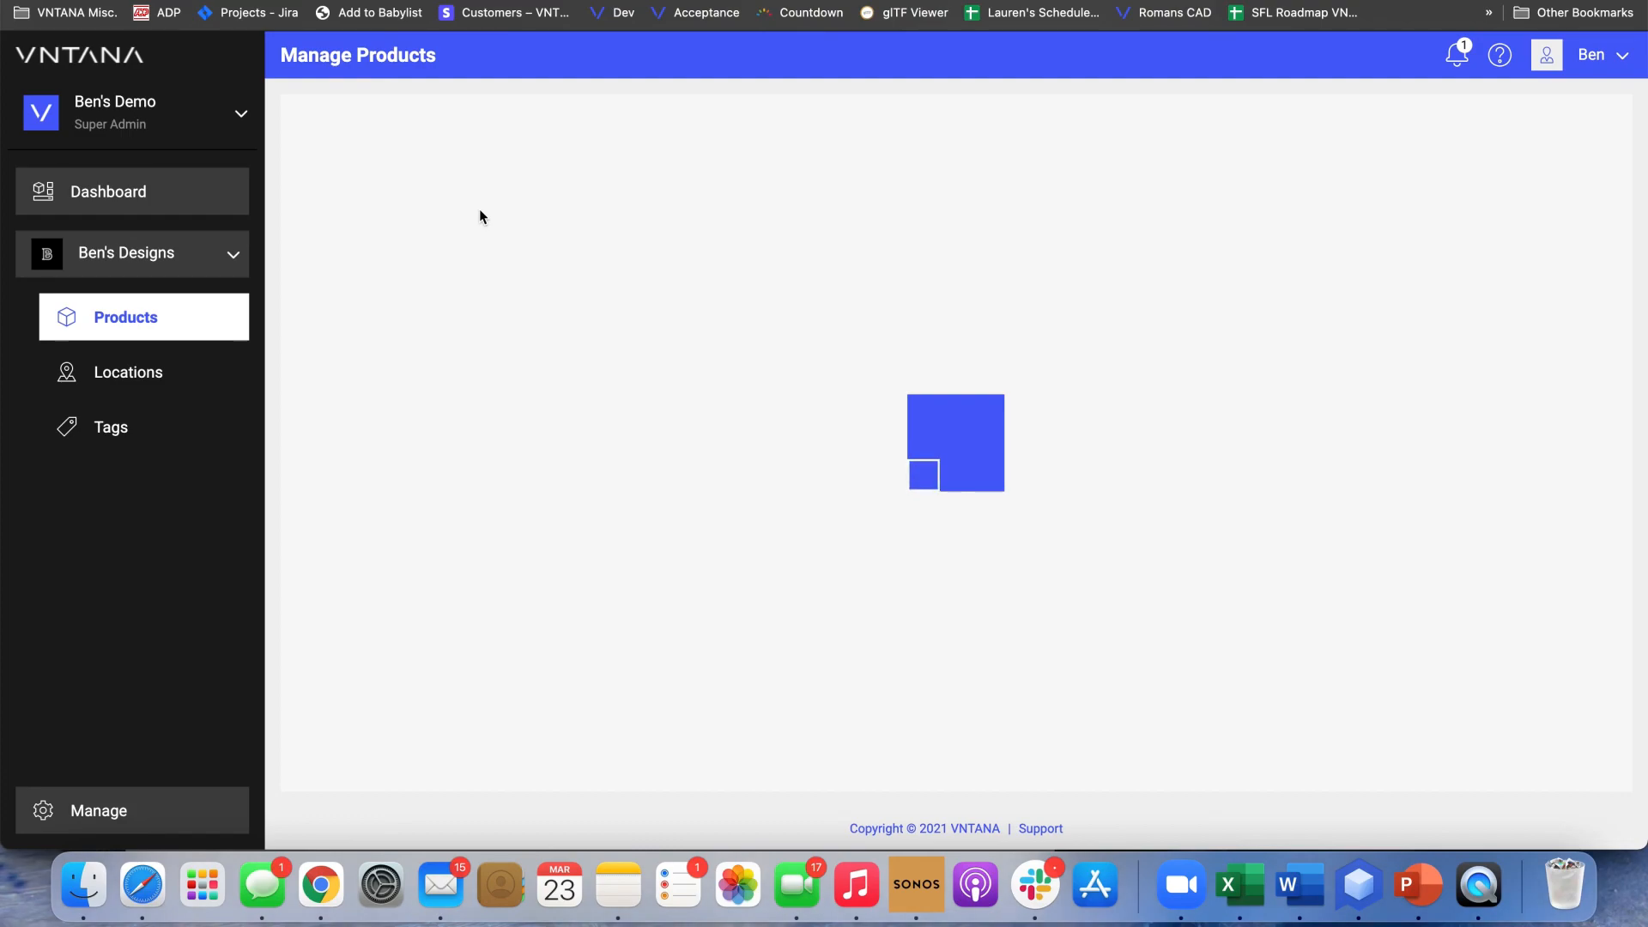